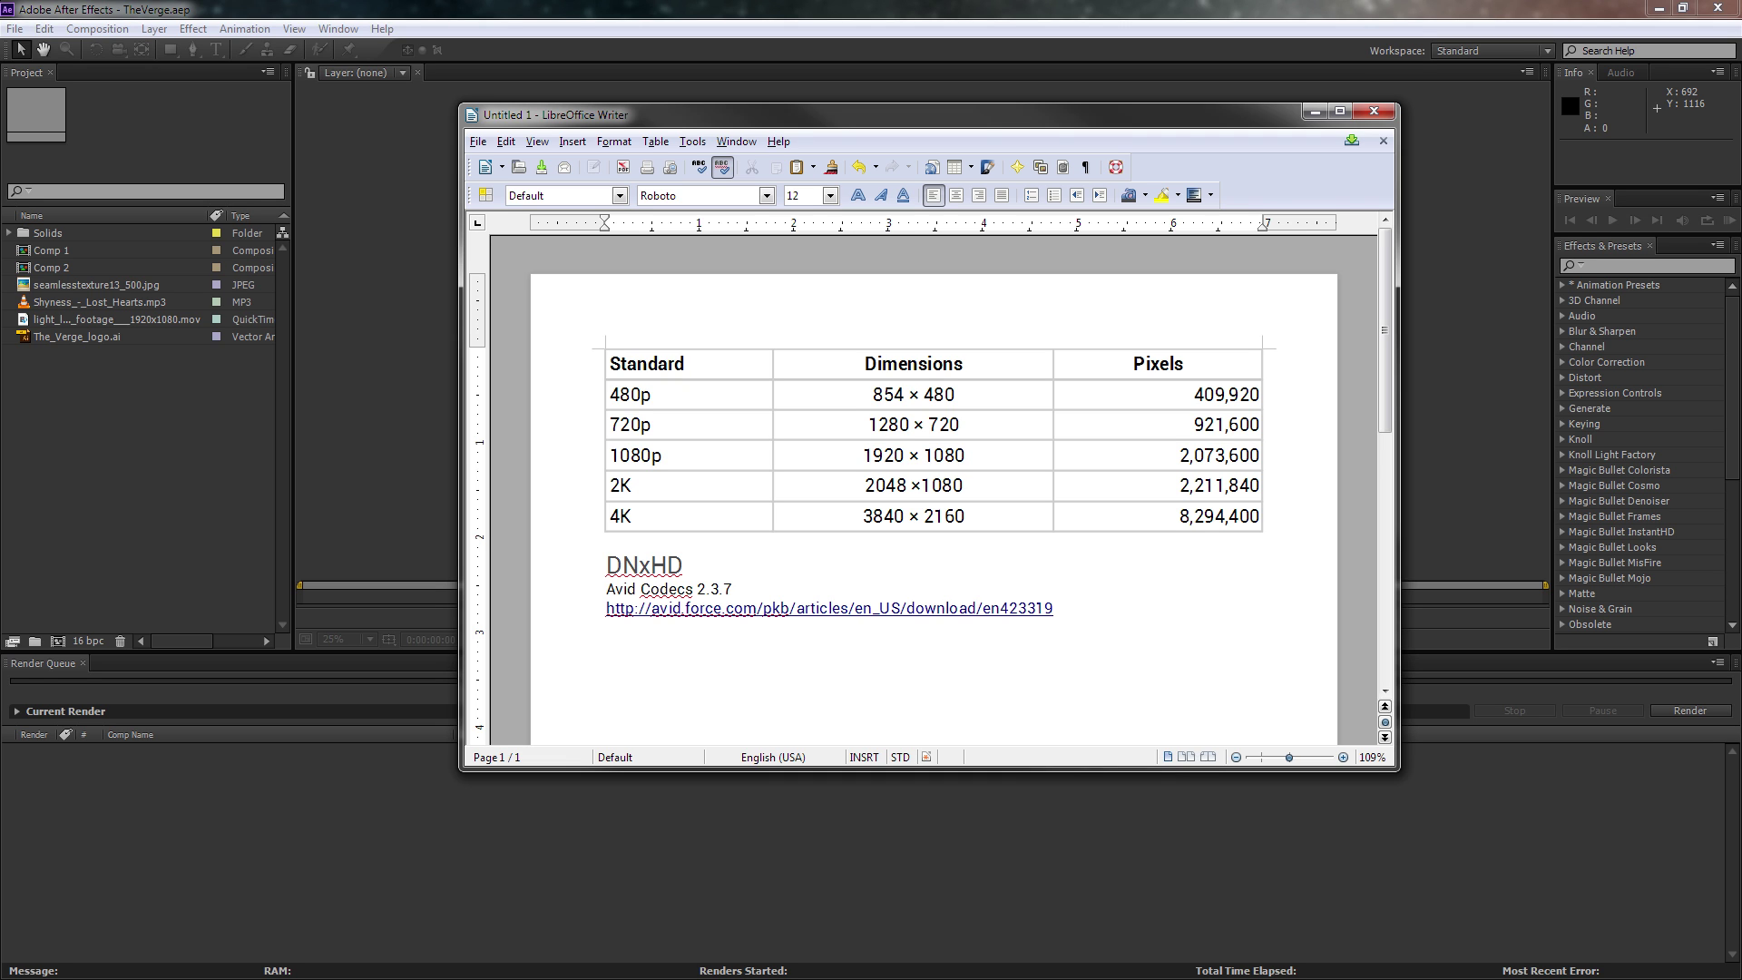
# Step: Start a new composition and set its background colour to black
pyautogui.click(214, 435)
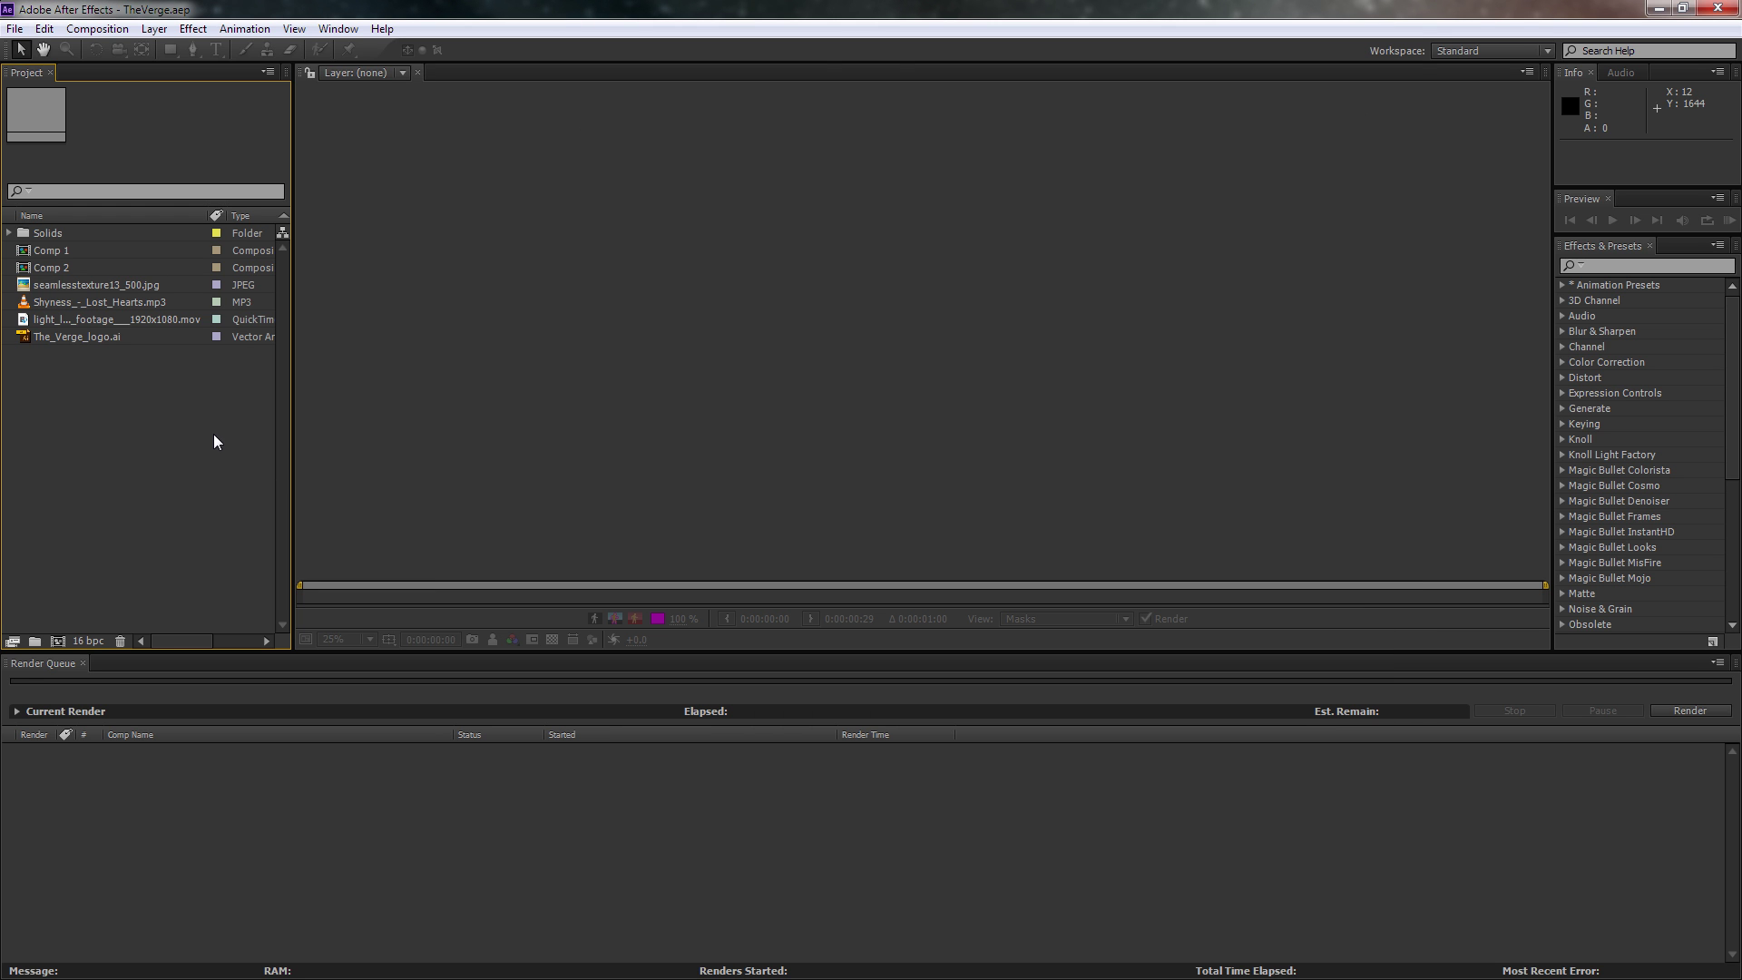
pyautogui.click(57, 640)
pyautogui.click(374, 454)
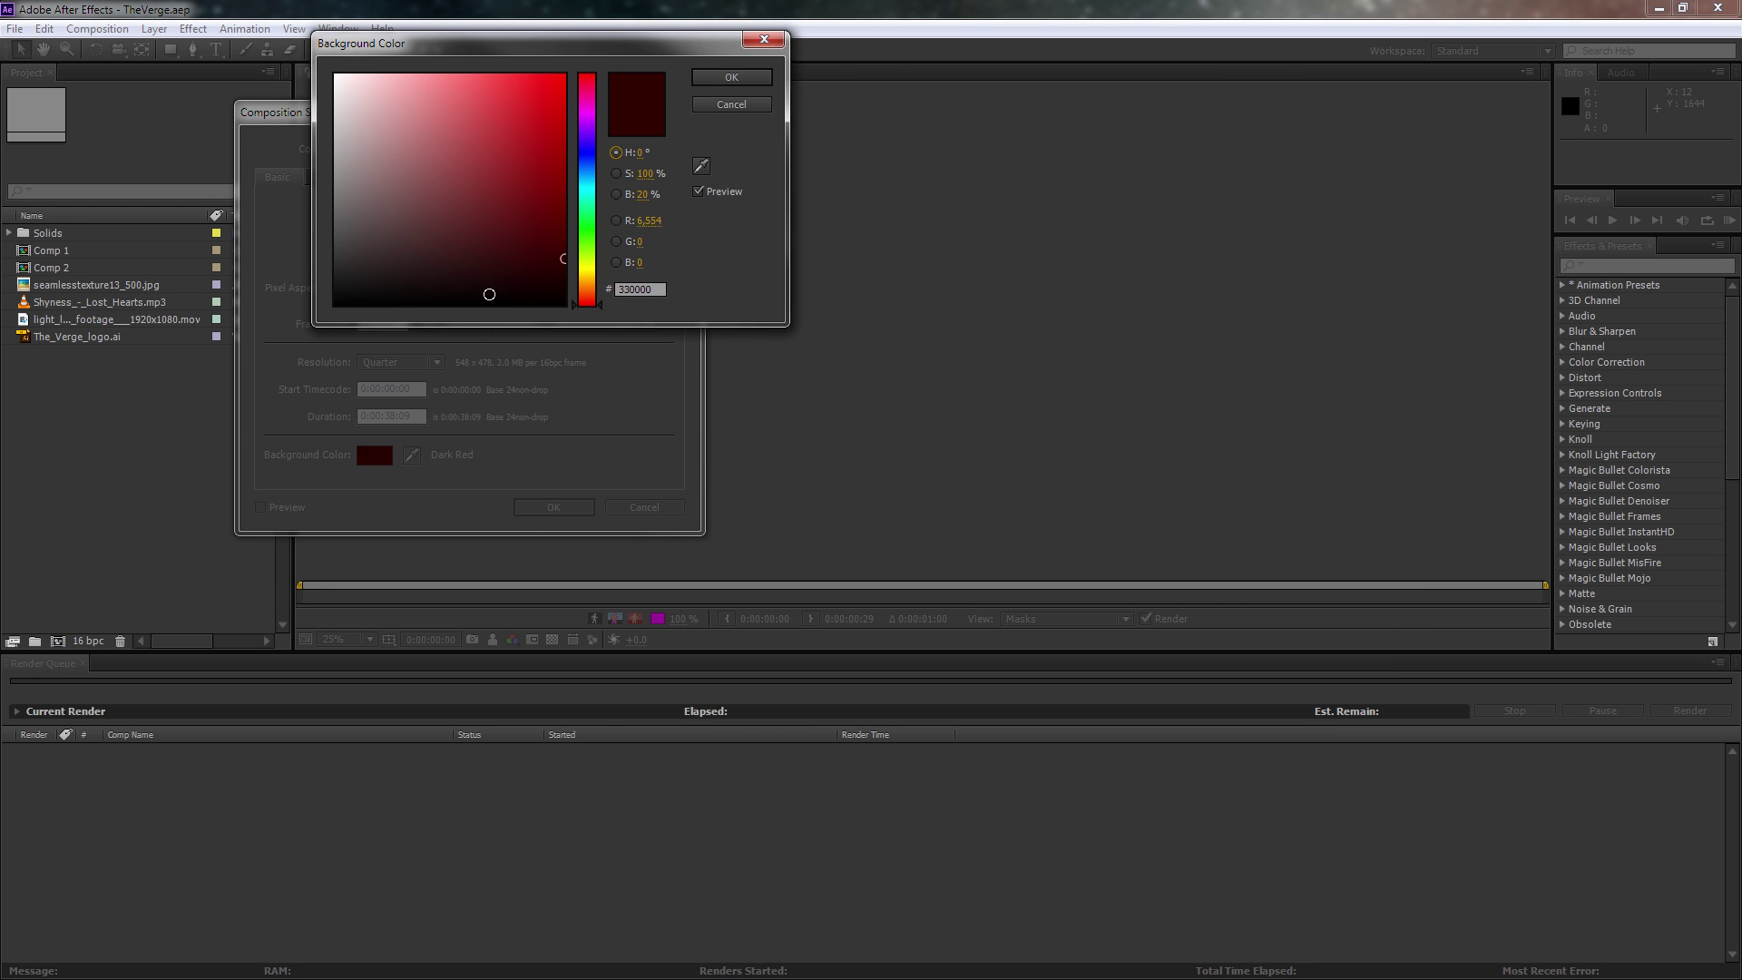
pyautogui.click(489, 294)
pyautogui.click(736, 76)
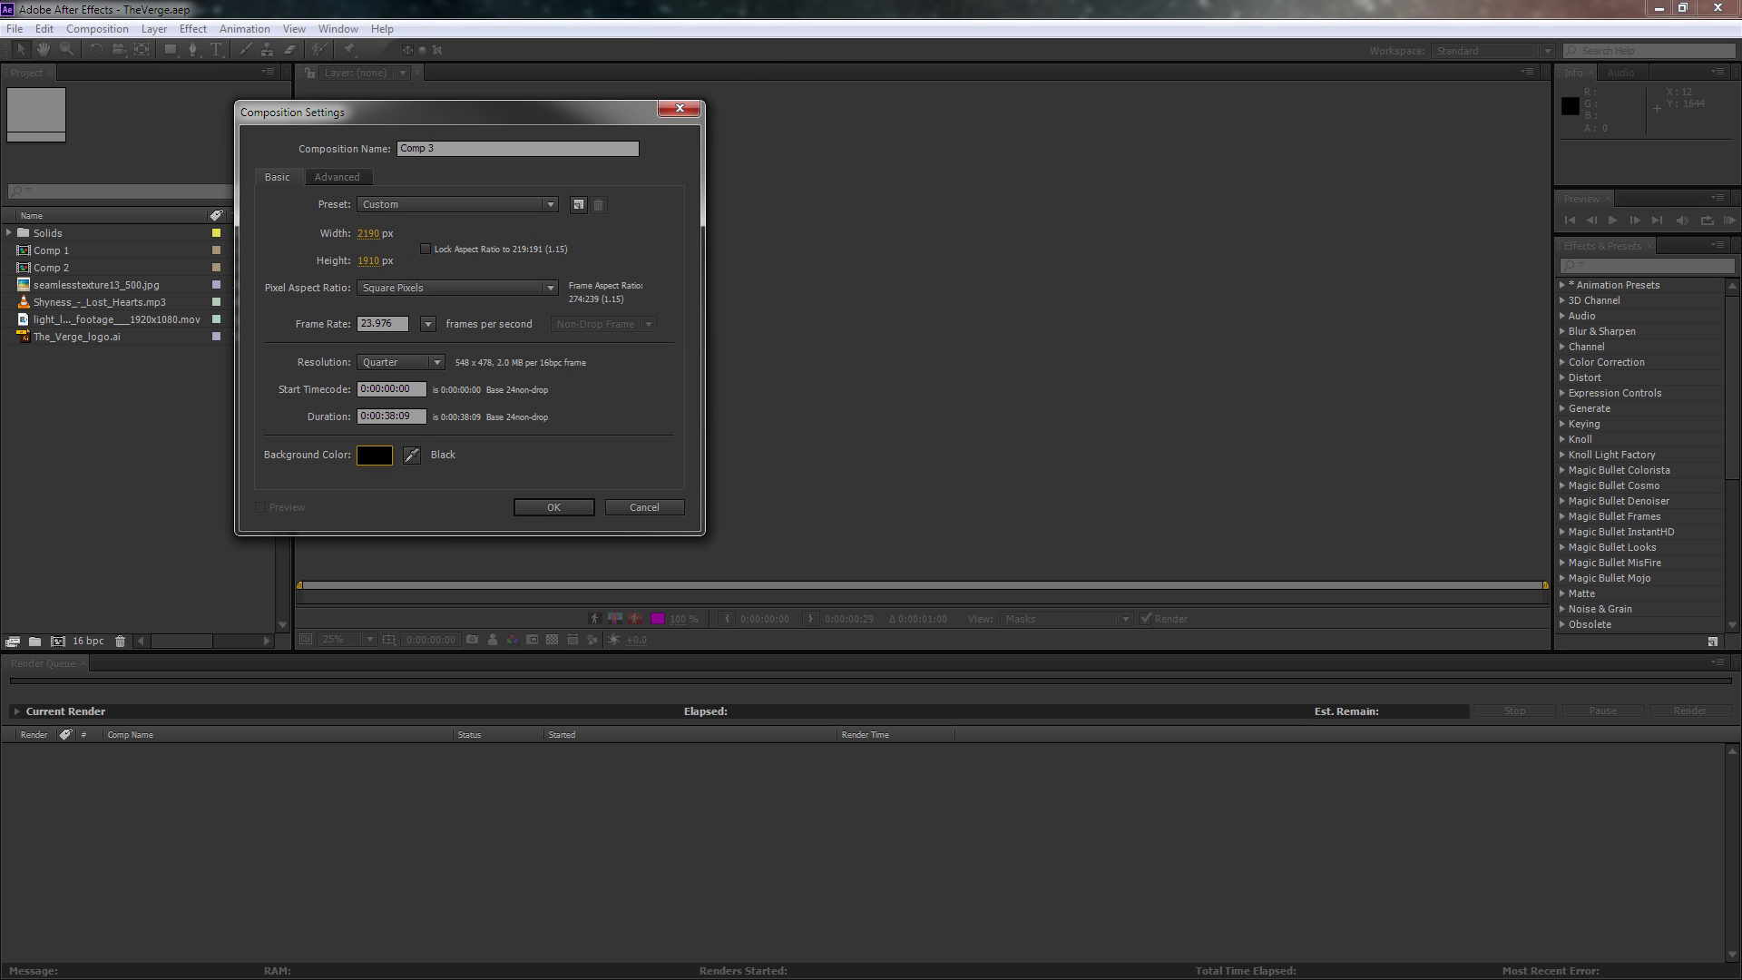
# Step: Choose the 1080p @ 23.976 preset (1920×1080), briefly trying HDTV 1080 24 before returning to it
pyautogui.click(410, 205)
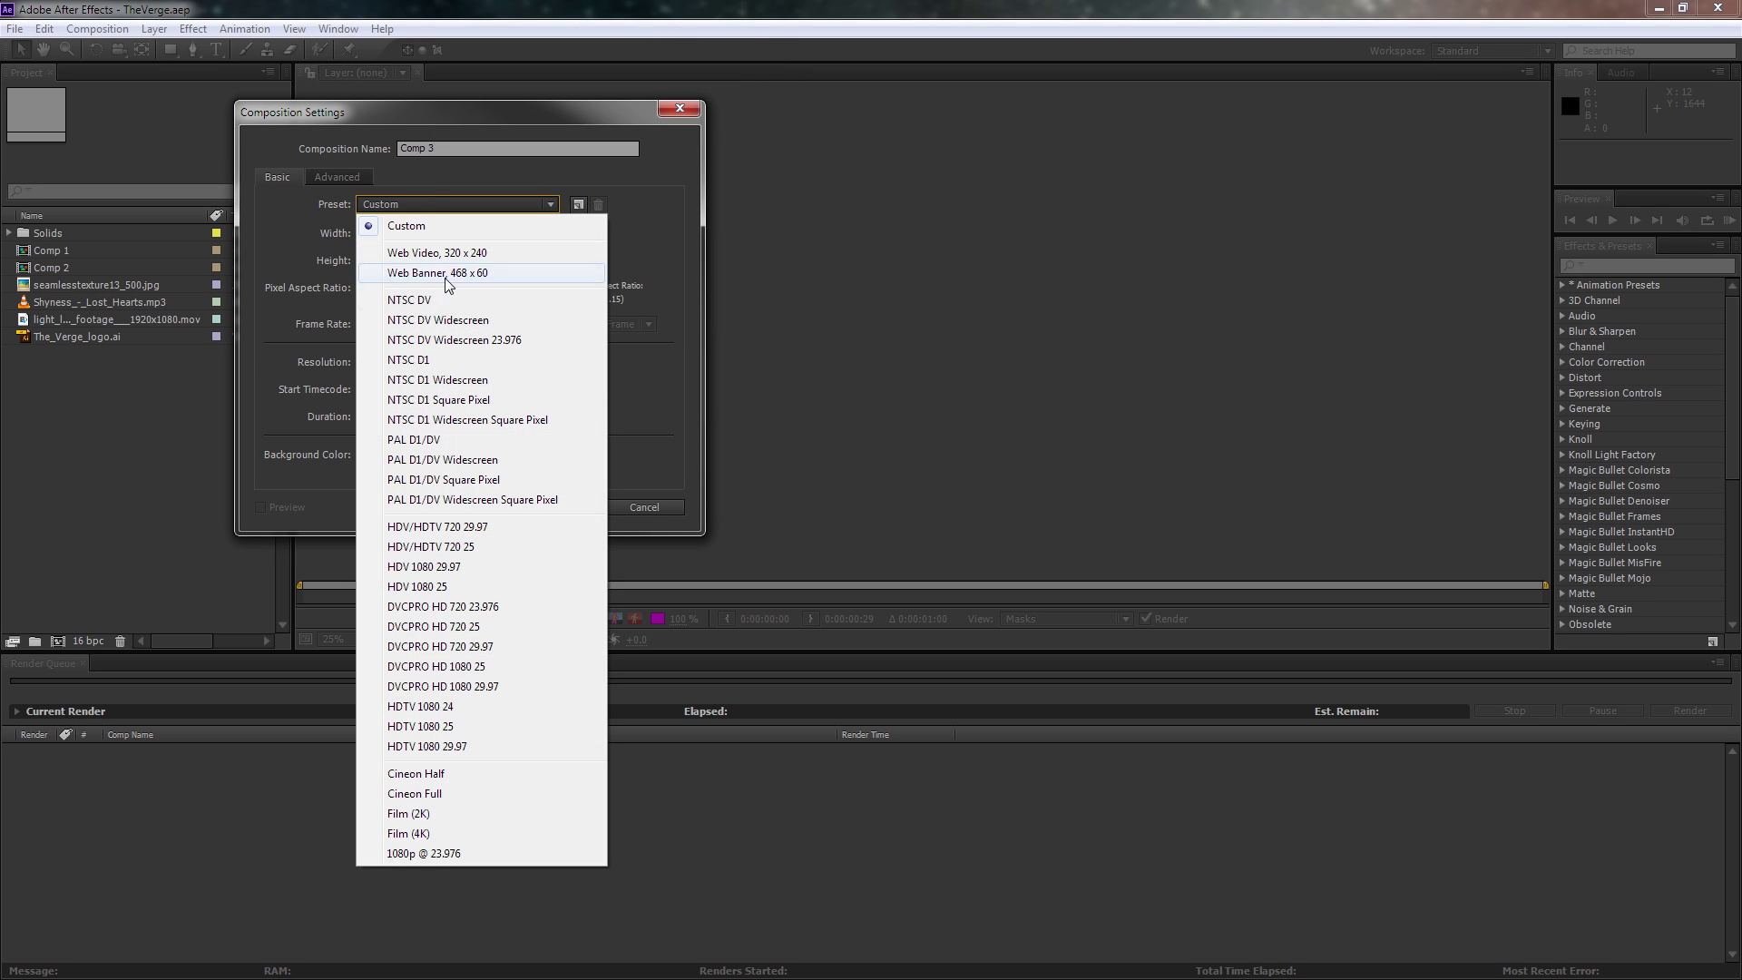
pyautogui.click(424, 854)
pyautogui.click(410, 209)
pyautogui.click(411, 209)
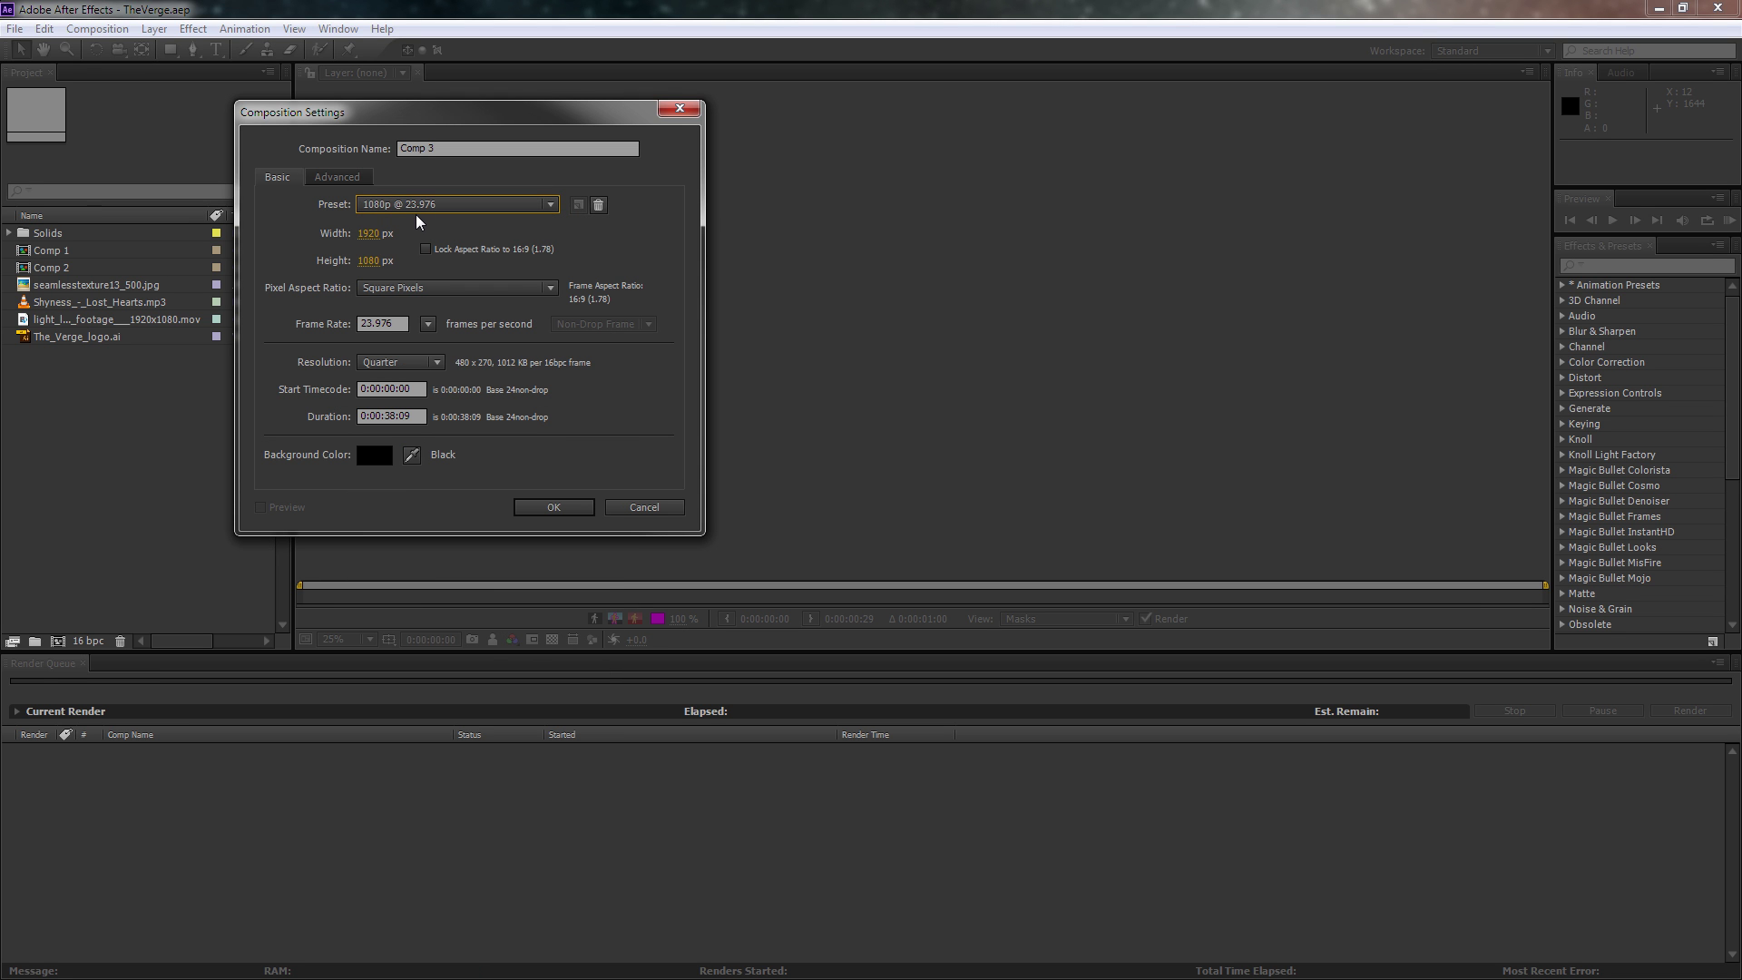
pyautogui.click(504, 203)
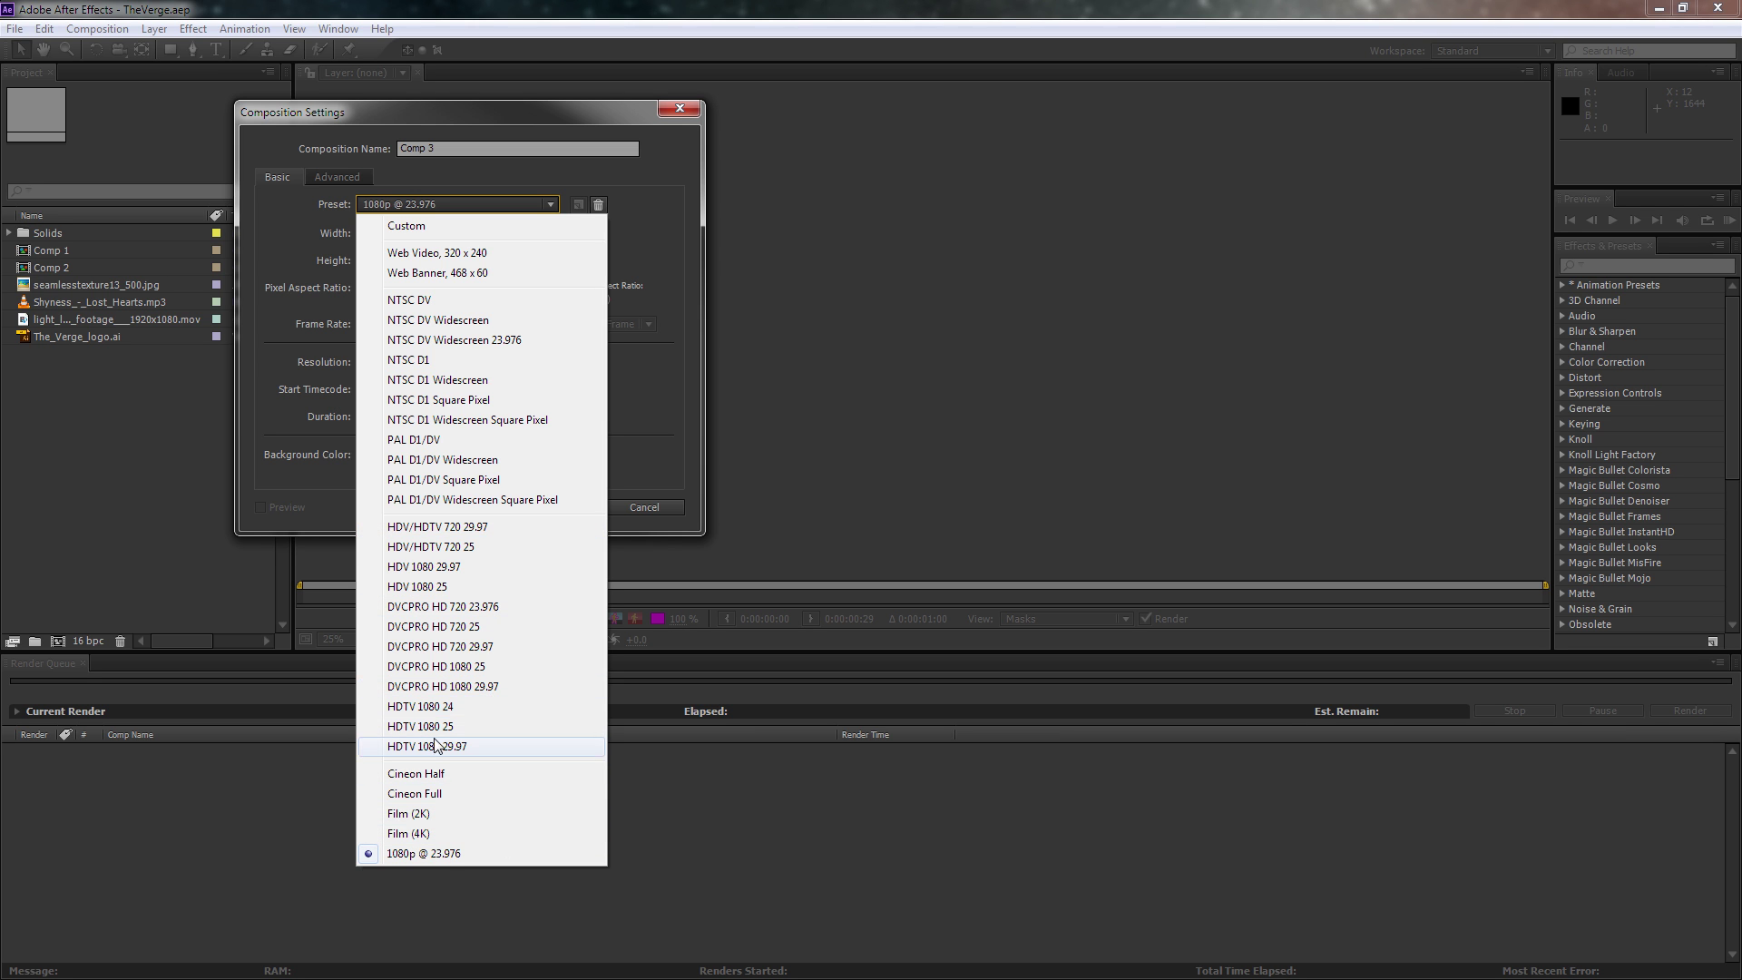
pyautogui.click(454, 706)
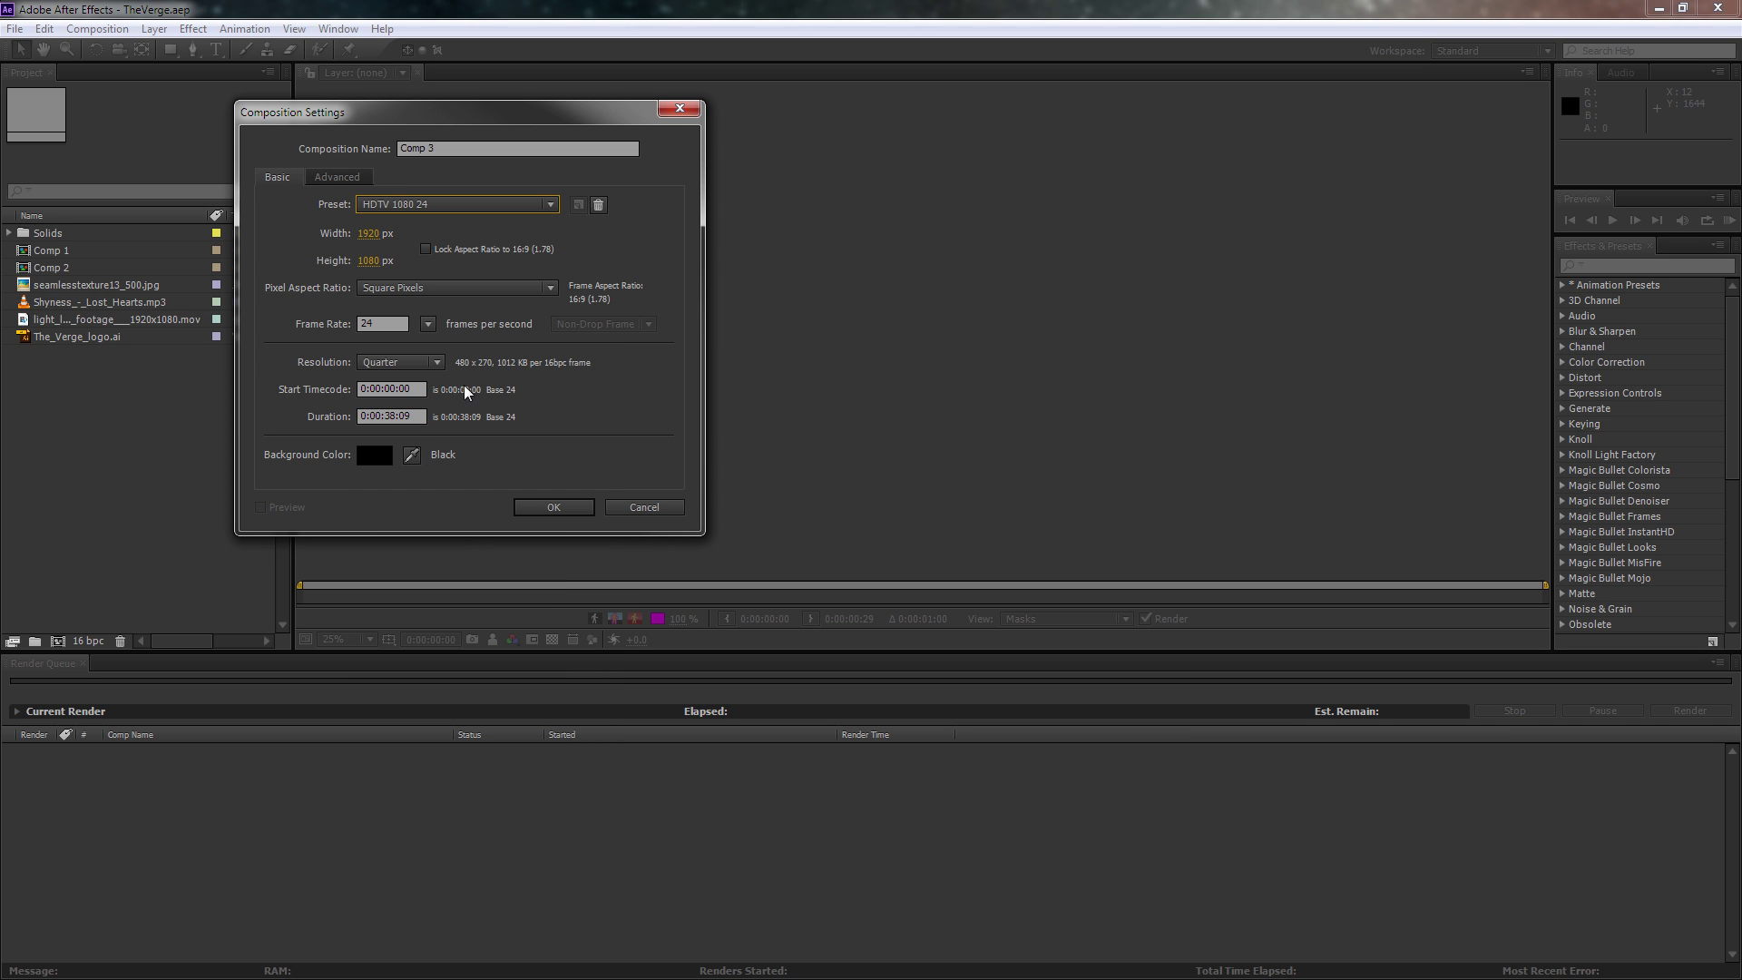
pyautogui.click(472, 205)
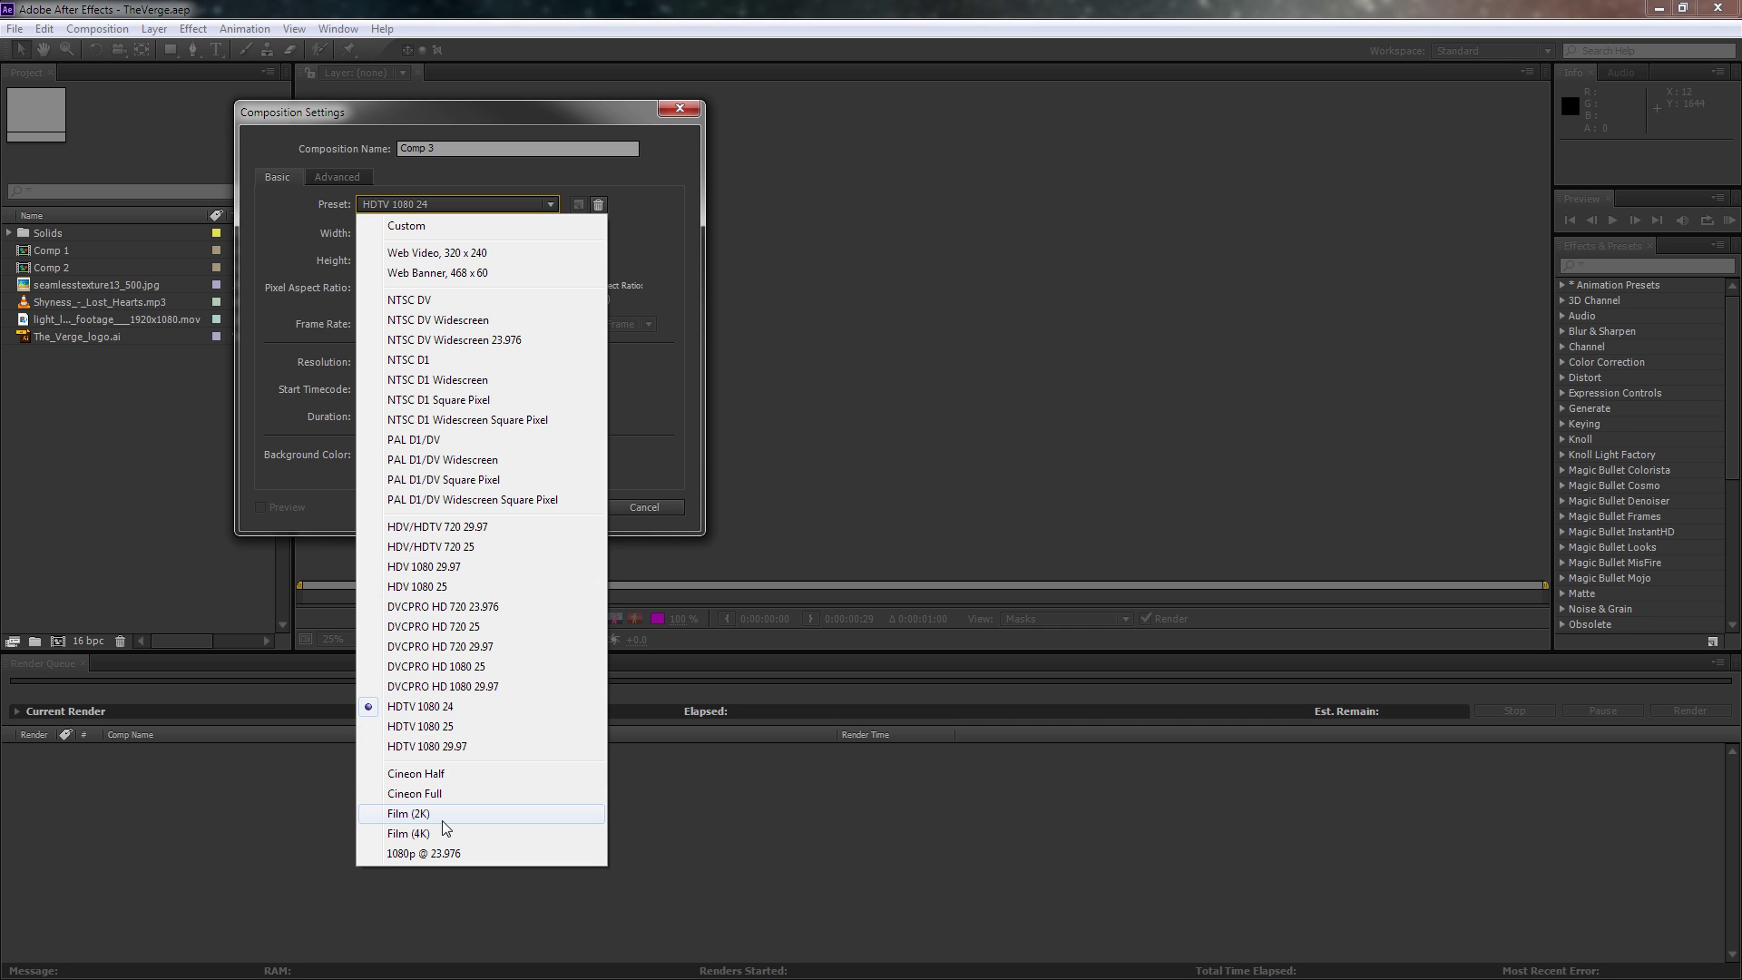
pyautogui.click(426, 853)
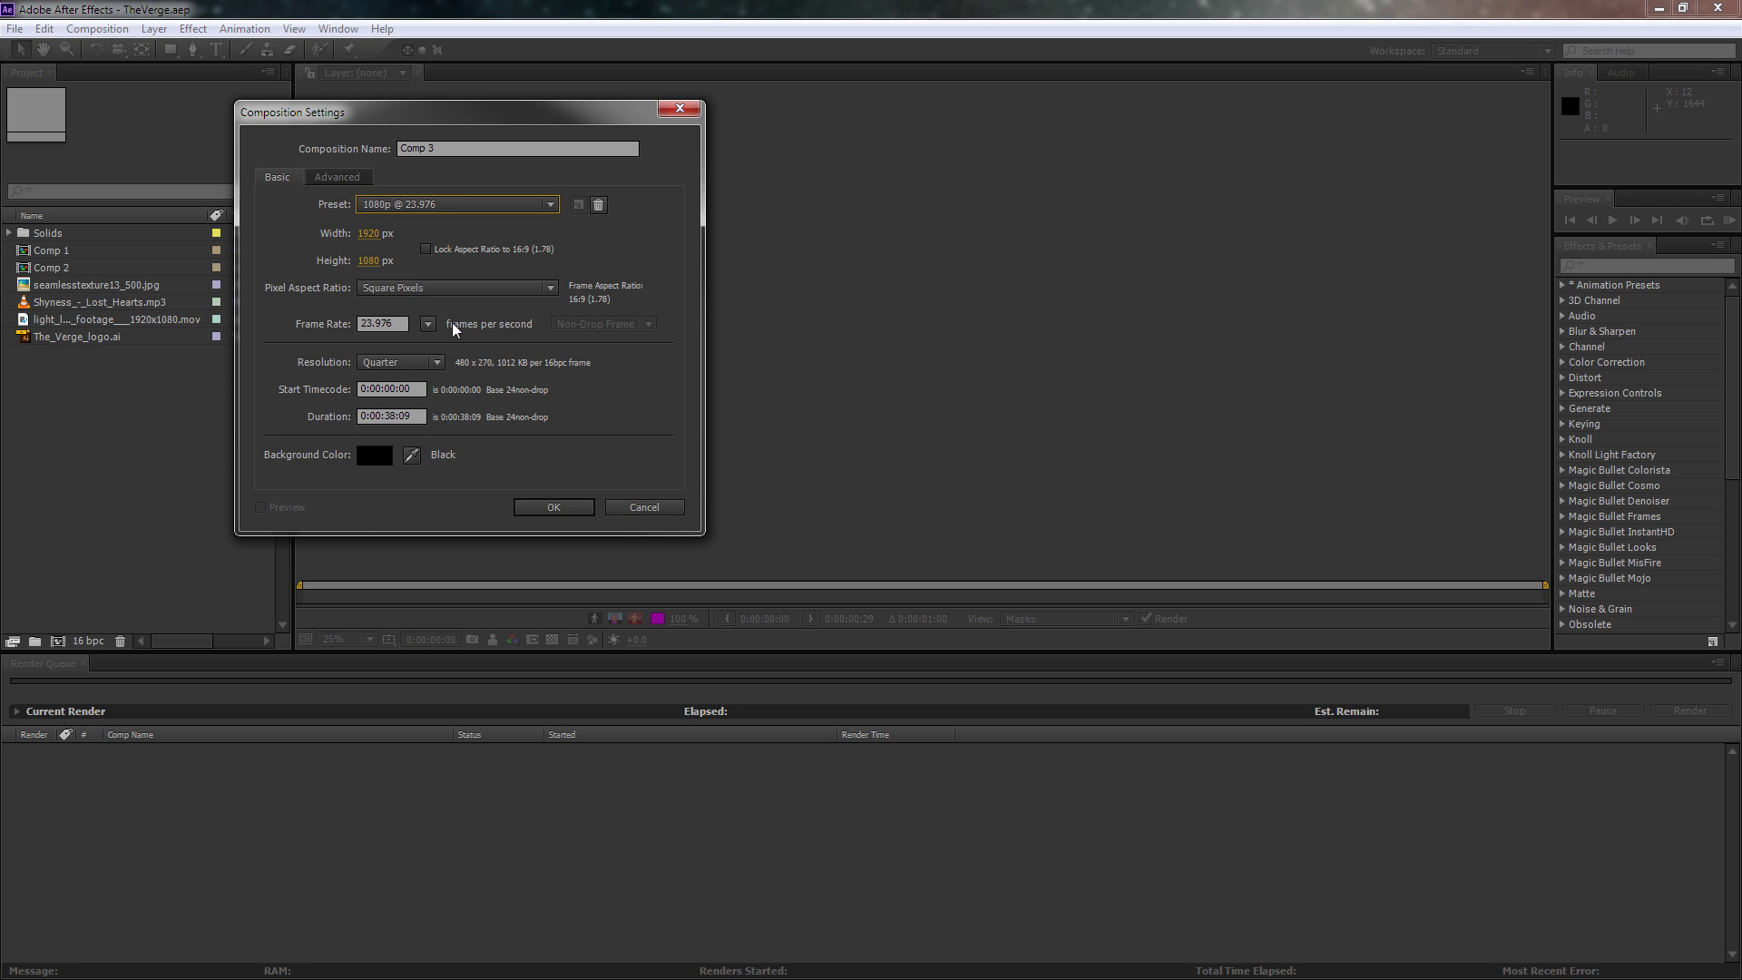
# Step: Try a 1280×720 frame size, then set the height back to 1080
pyautogui.click(369, 260)
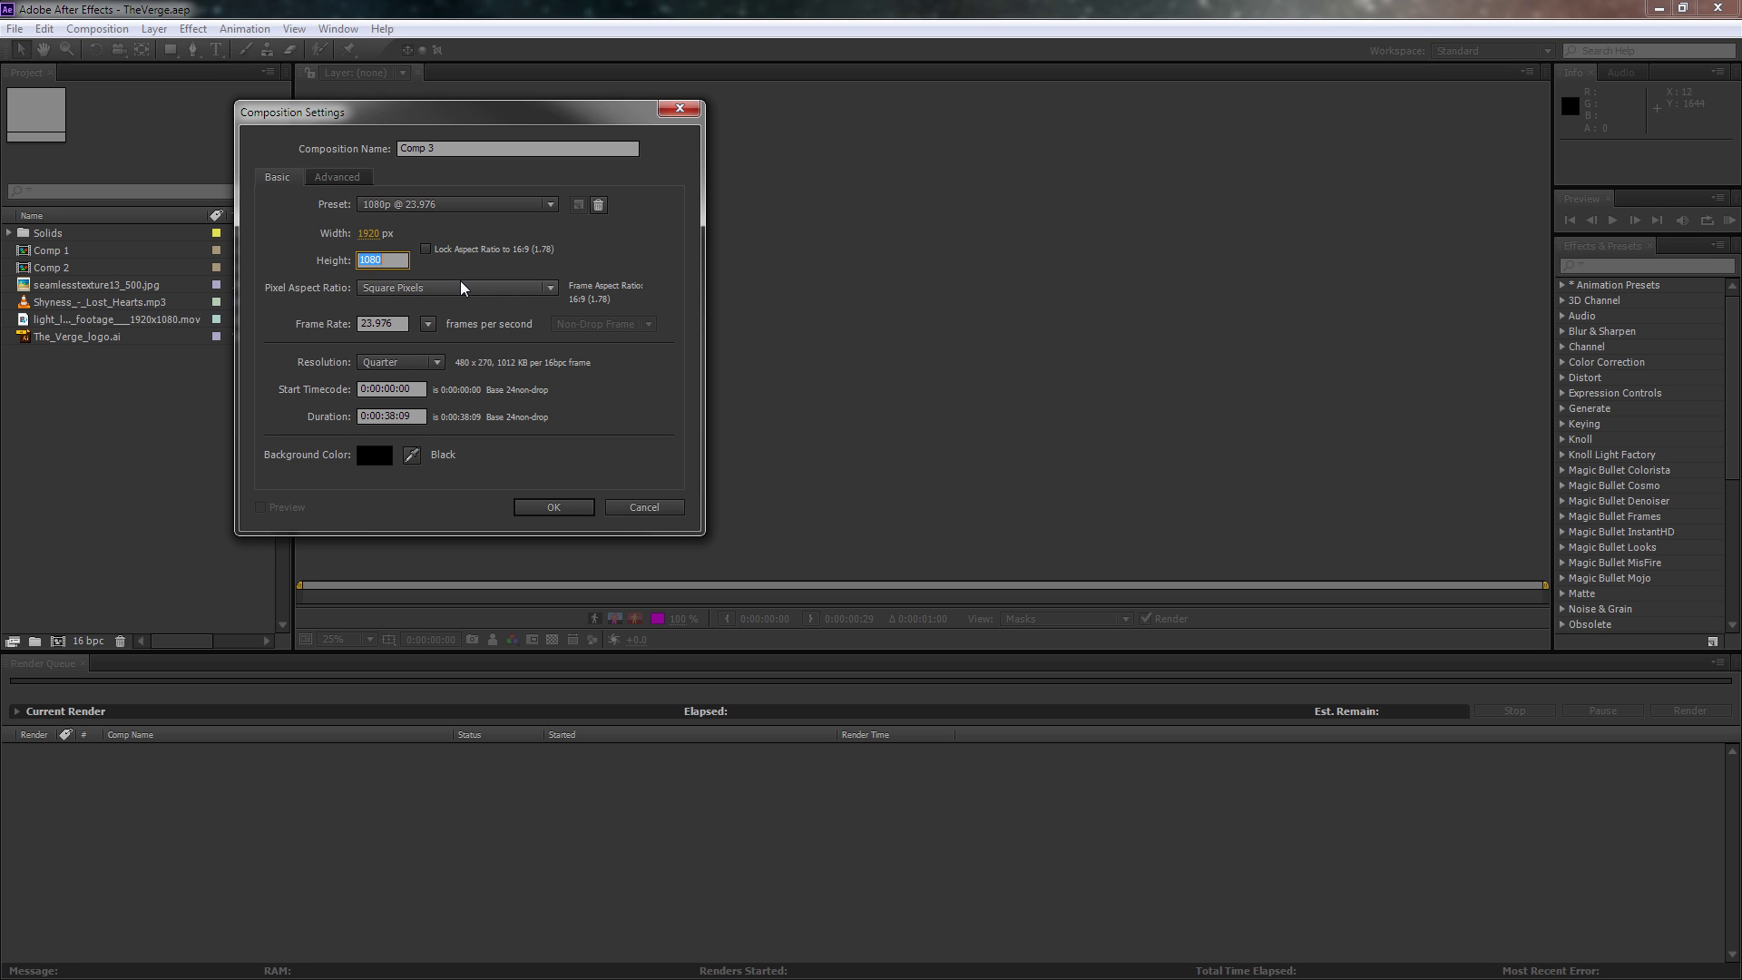
pyautogui.write('720')
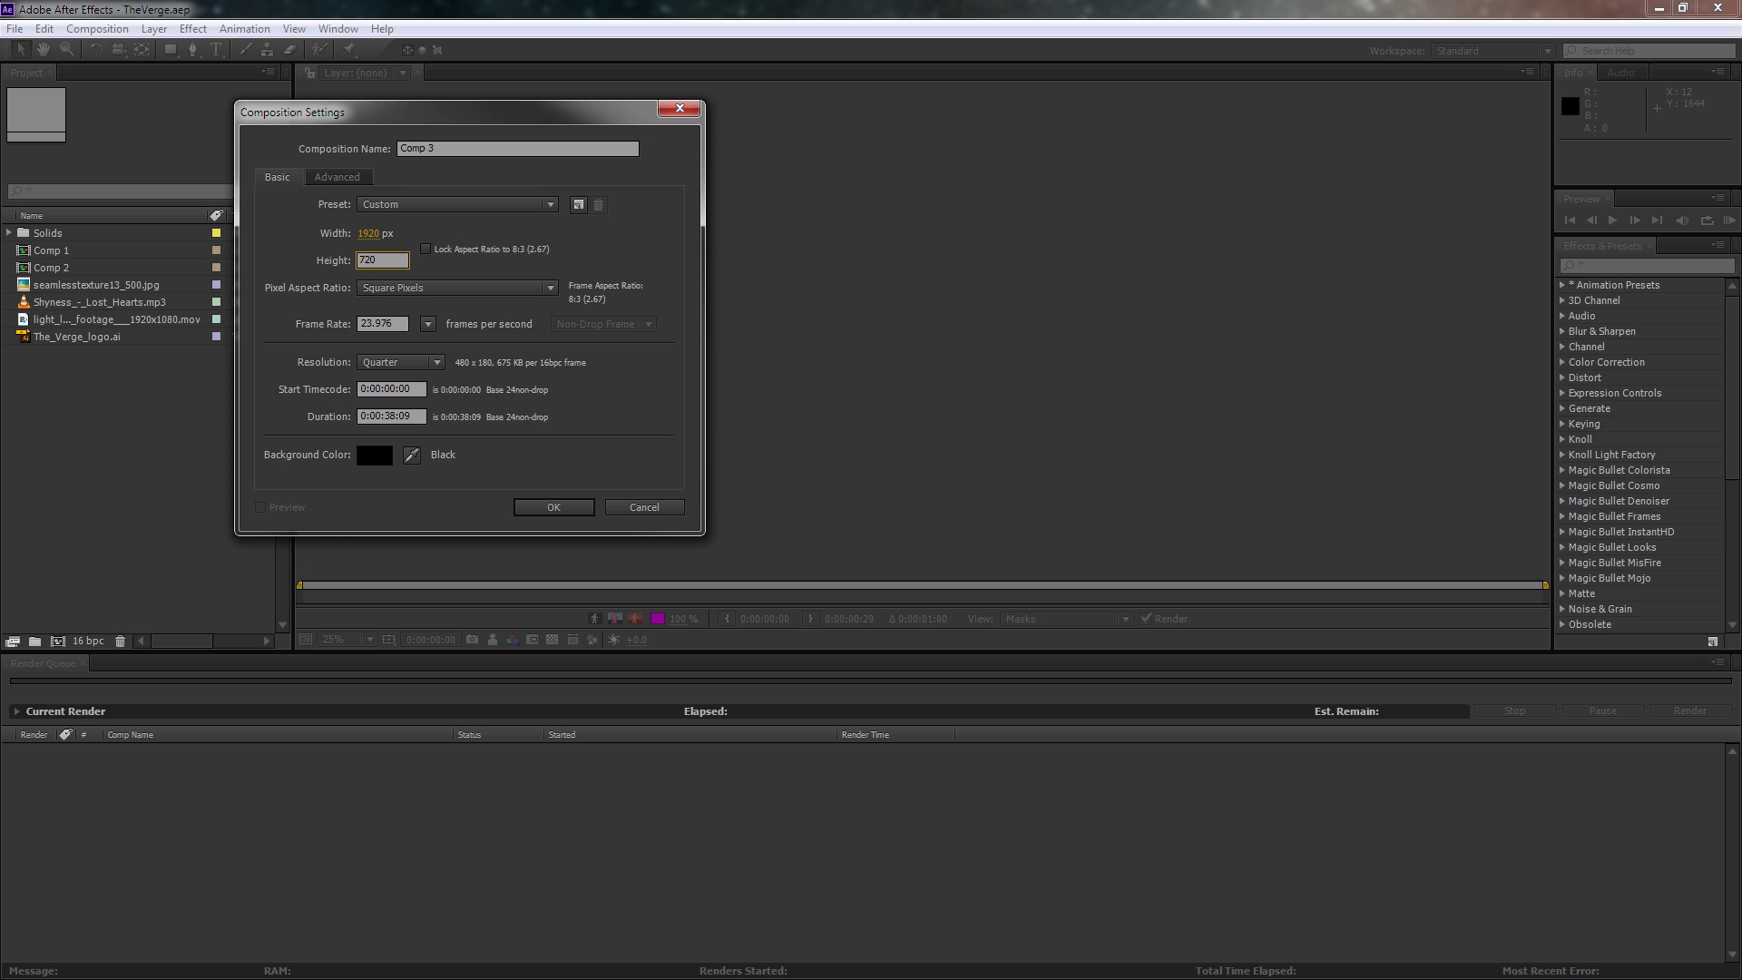
pyautogui.click(373, 238)
pyautogui.write('1280')
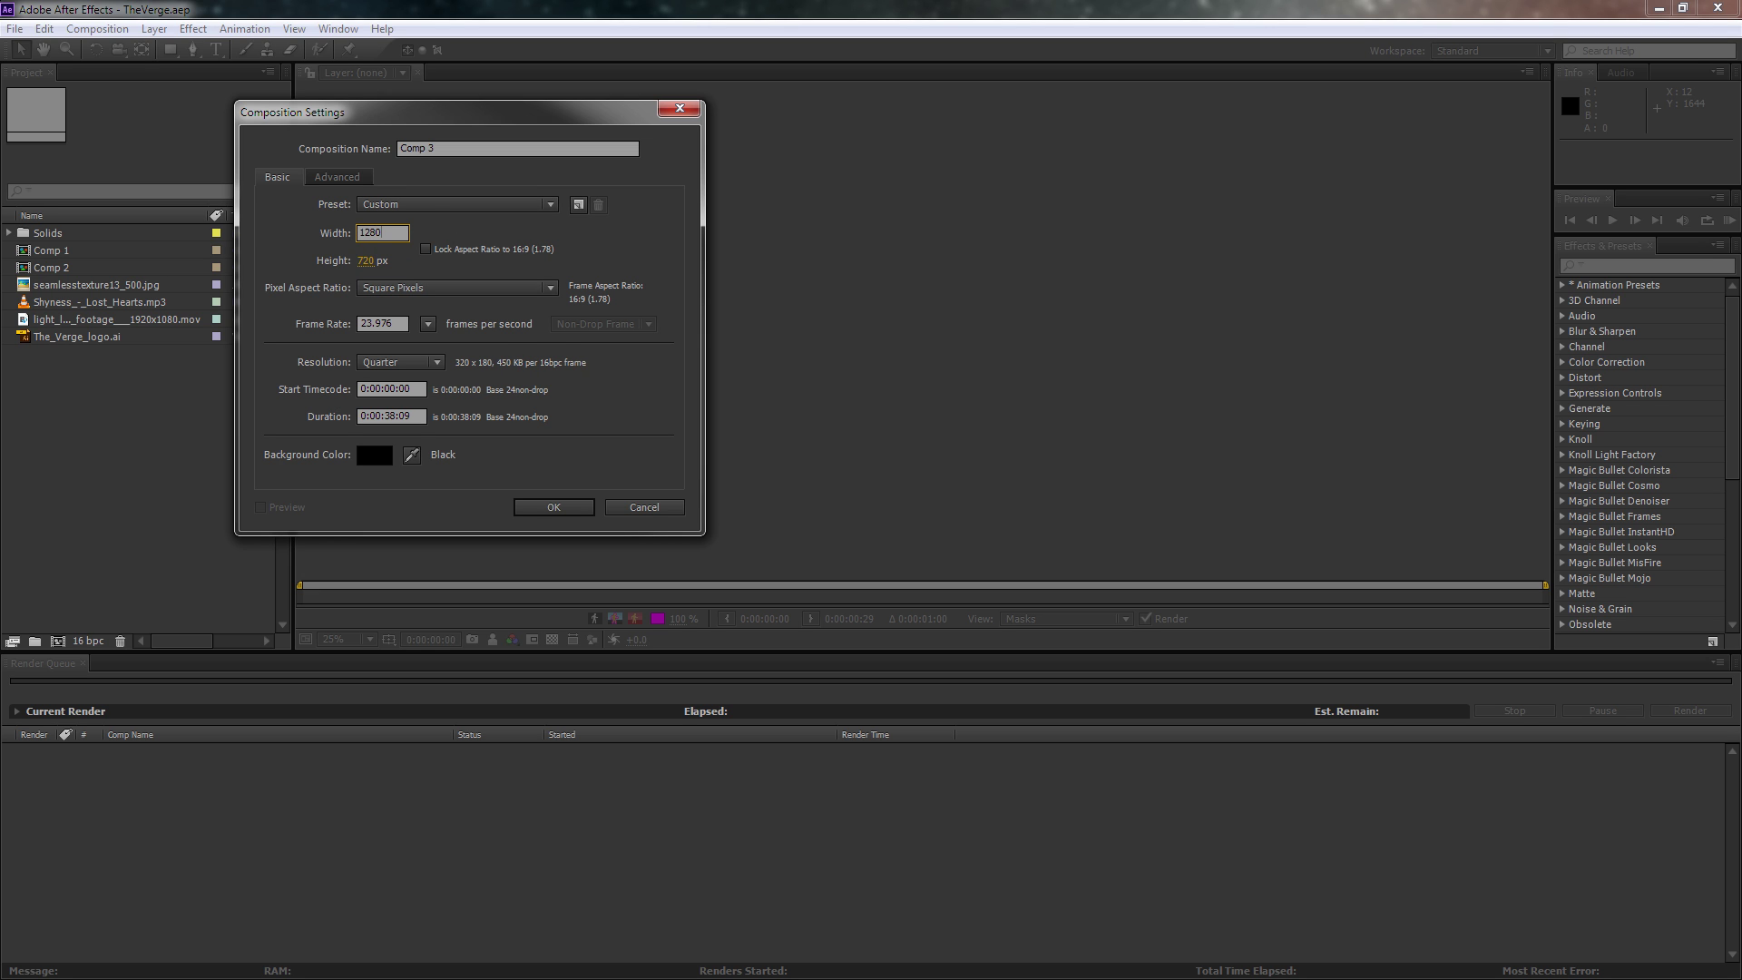
pyautogui.click(537, 265)
pyautogui.click(365, 260)
pyautogui.write('1080')
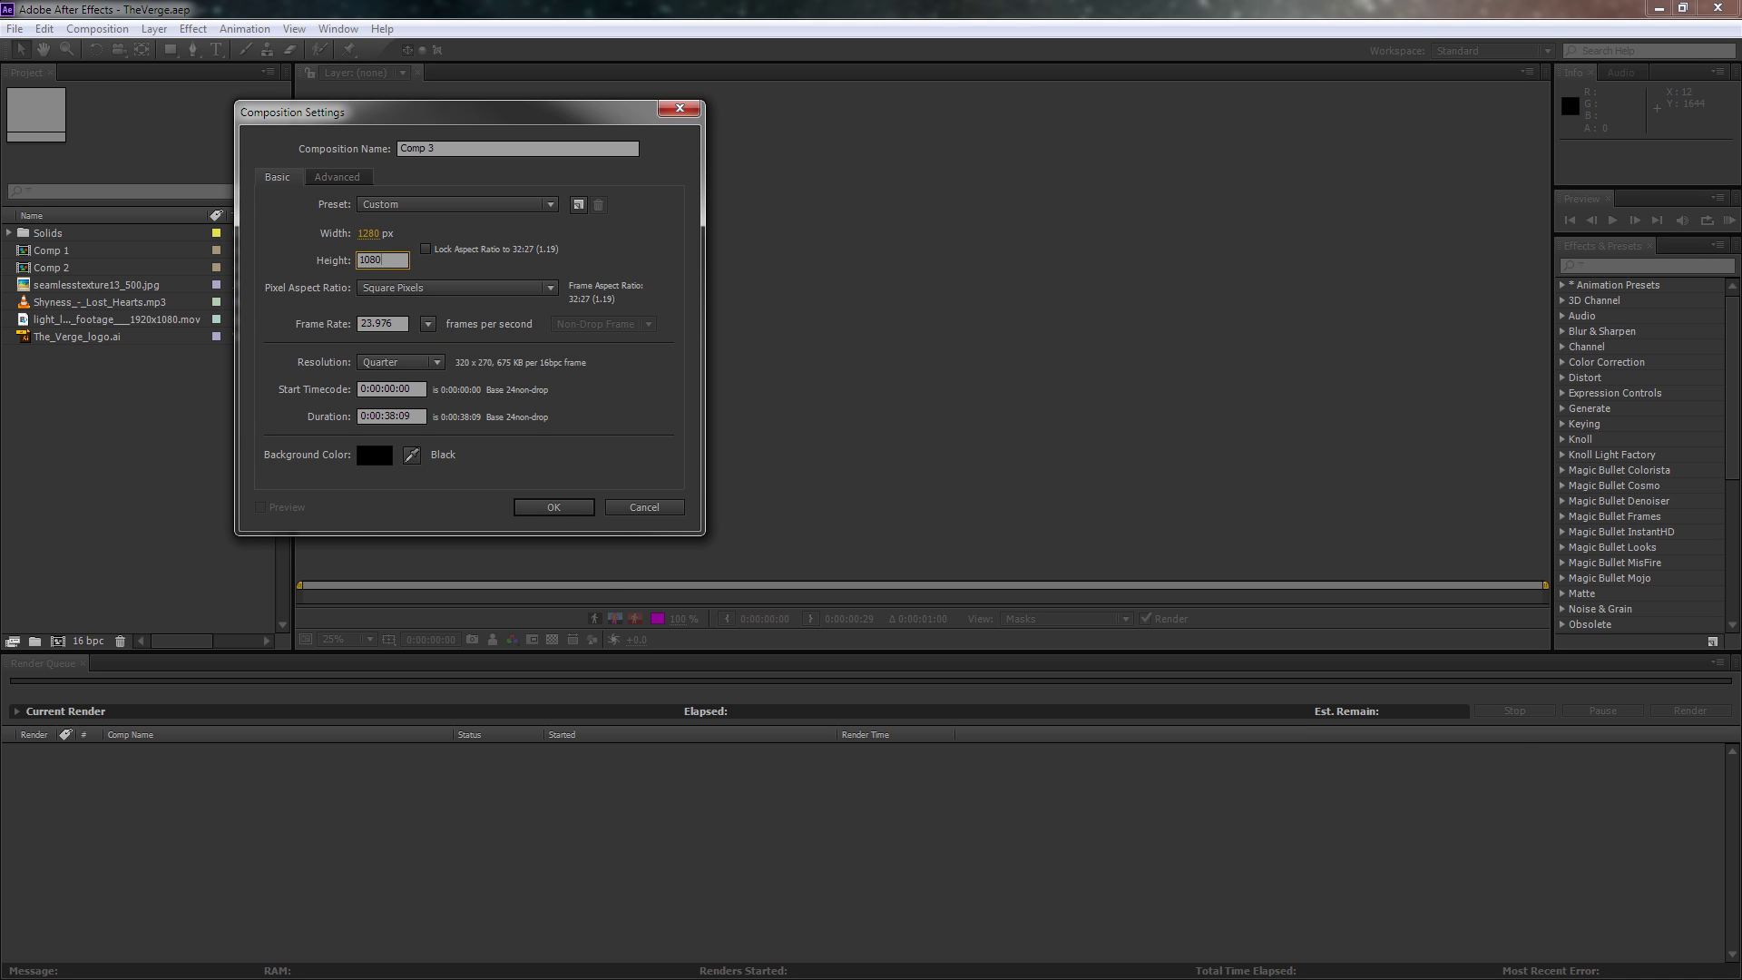
# Step: Restore the 1080p @ 23.976 preset, create Comp 3, and scrub to about 9 seconds
pyautogui.click(390, 204)
pyautogui.click(435, 853)
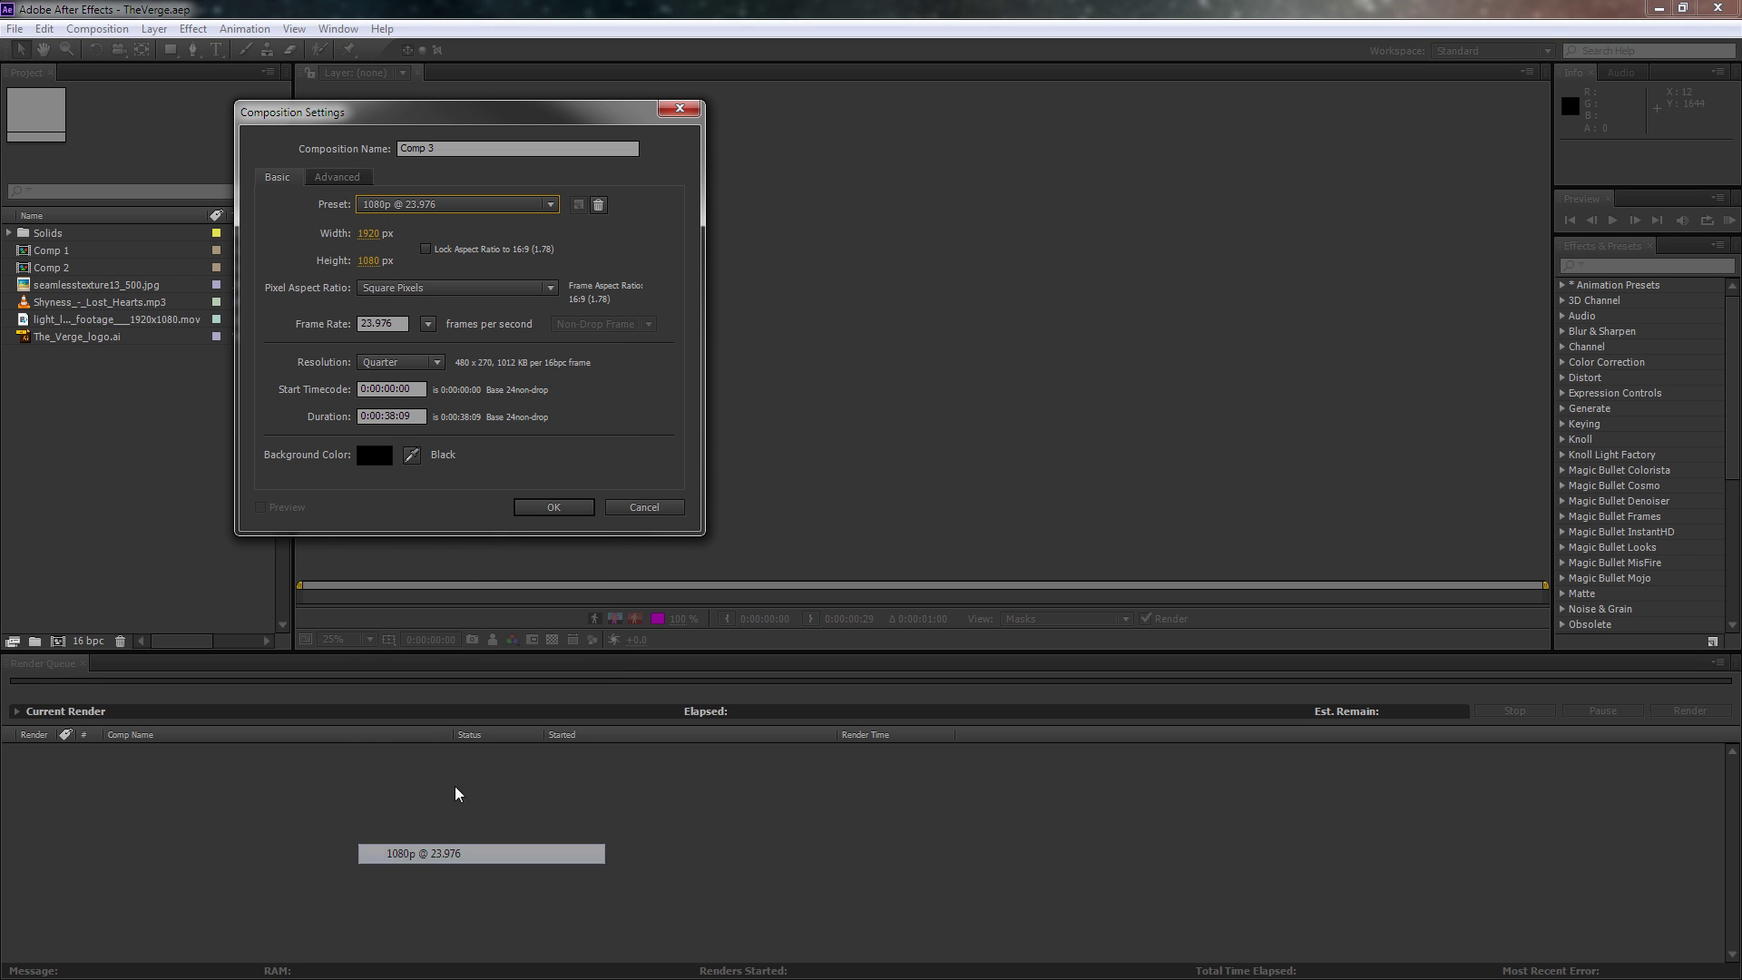
pyautogui.click(556, 506)
pyautogui.moveTo(784, 693); pyautogui.dragTo(1000, 695)
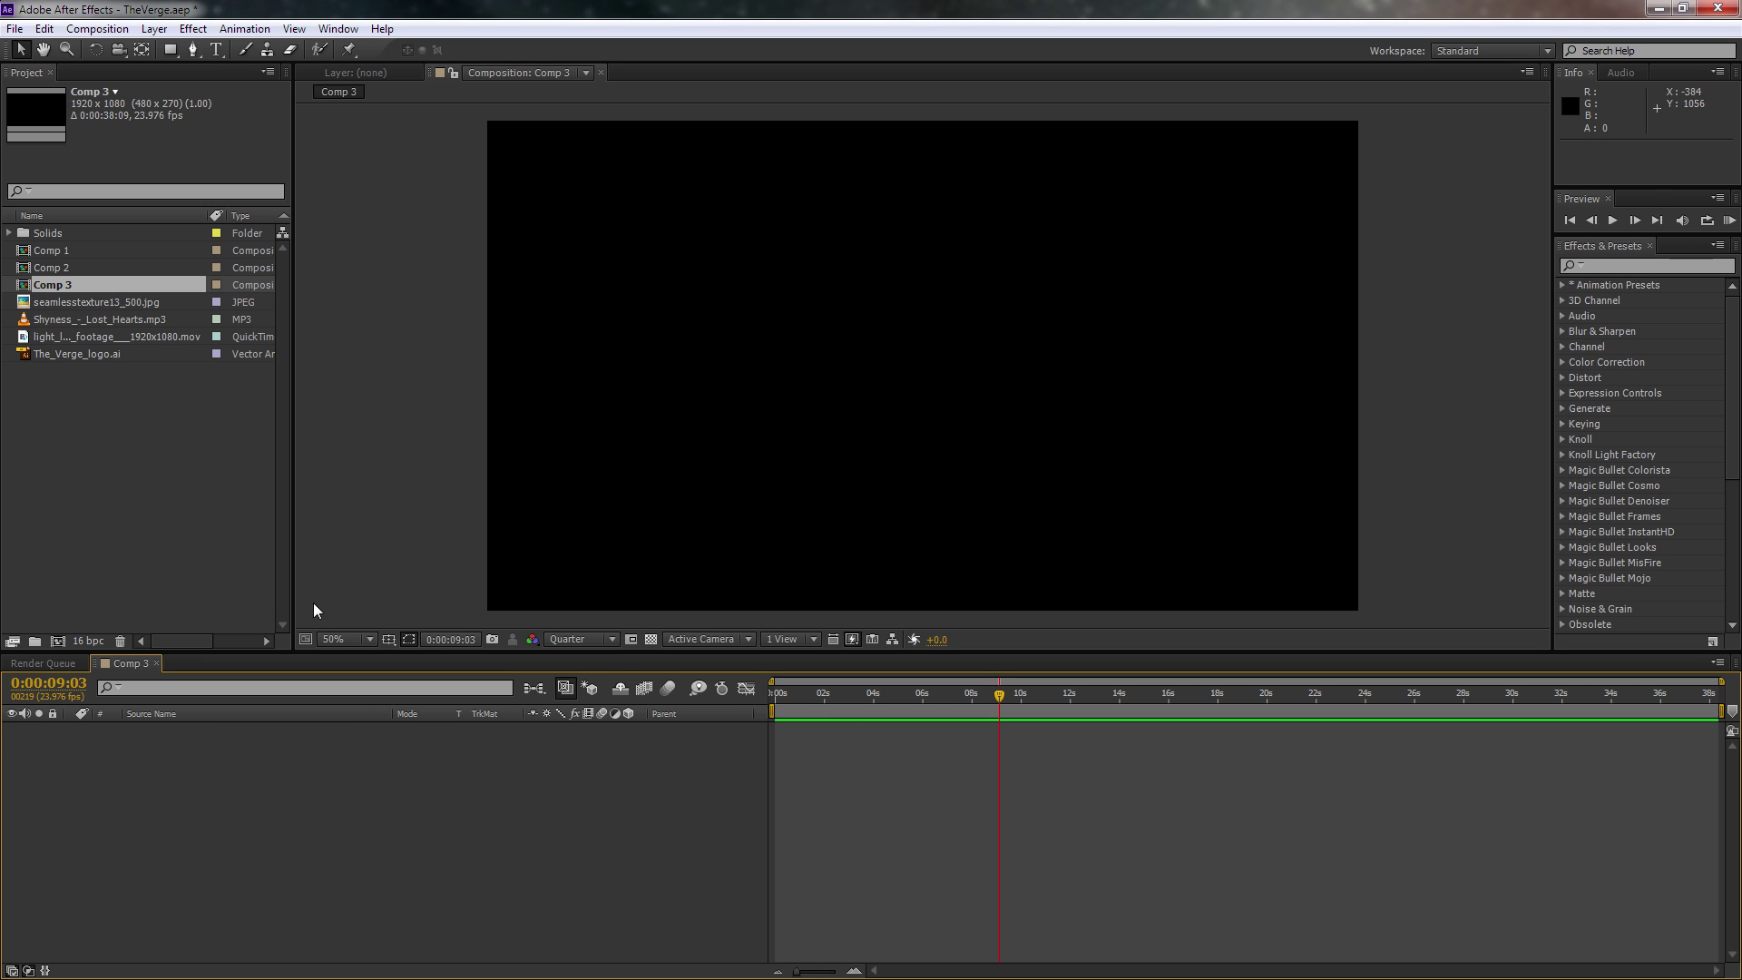
# Step: Open Comp 1 and move the current time to 0:00:01:00
pyautogui.doubleClick(27, 255)
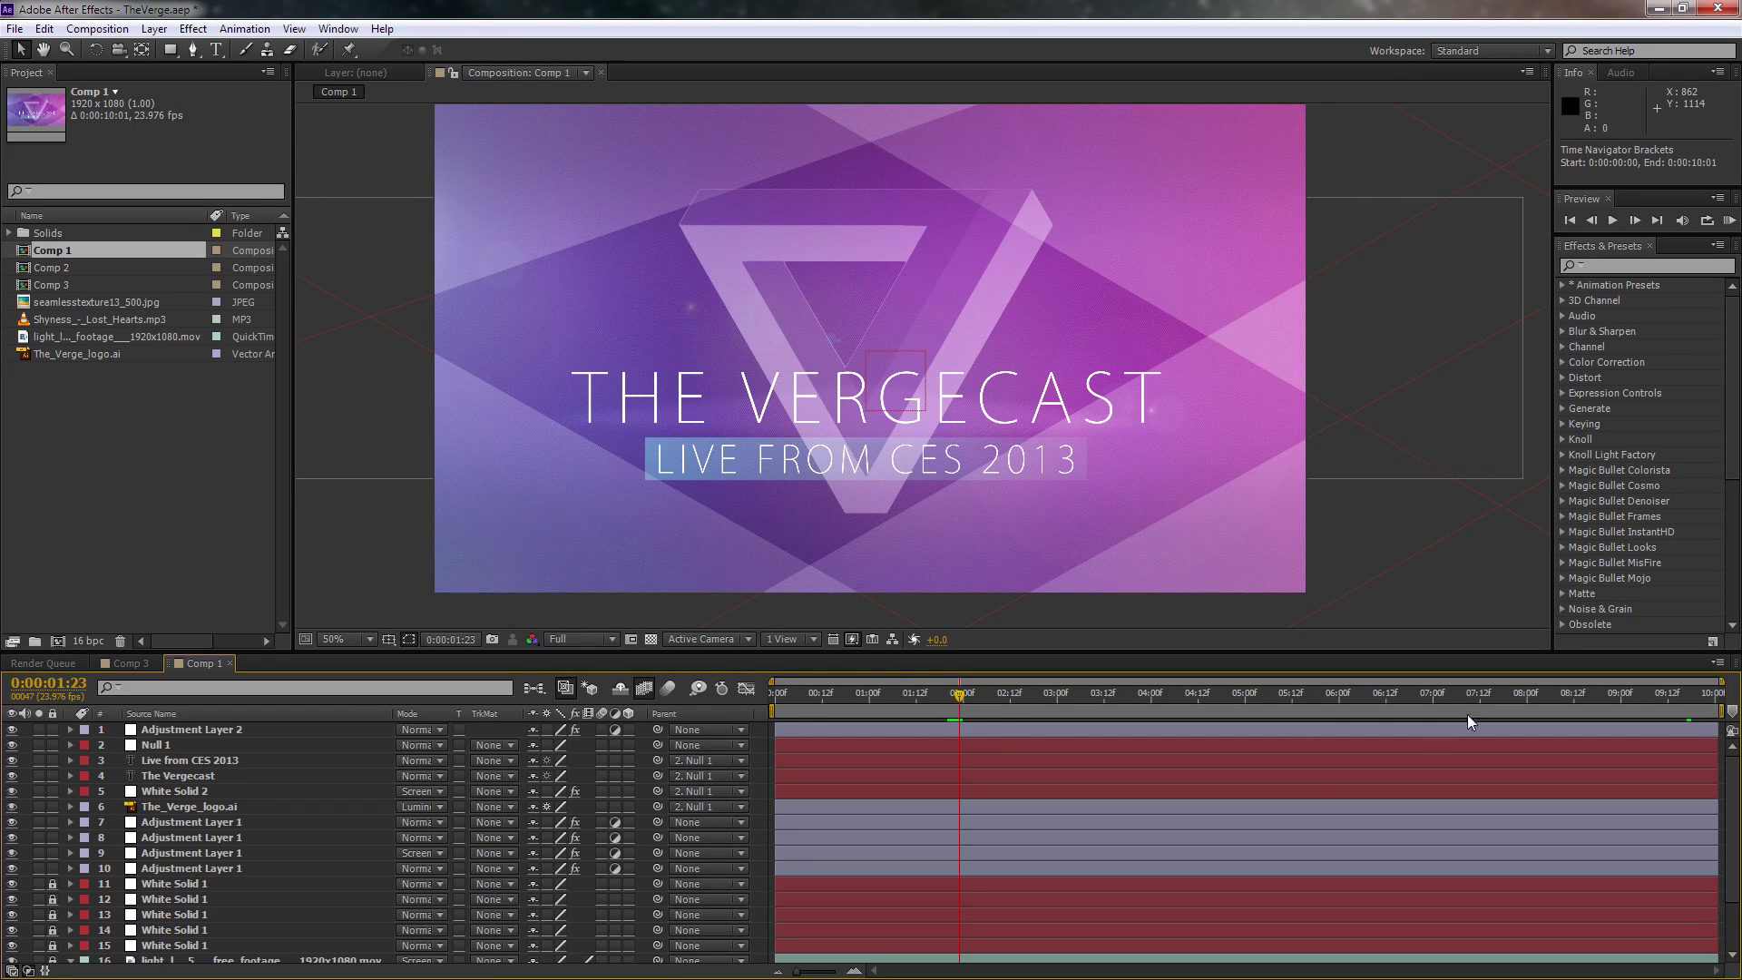
pyautogui.click(900, 707)
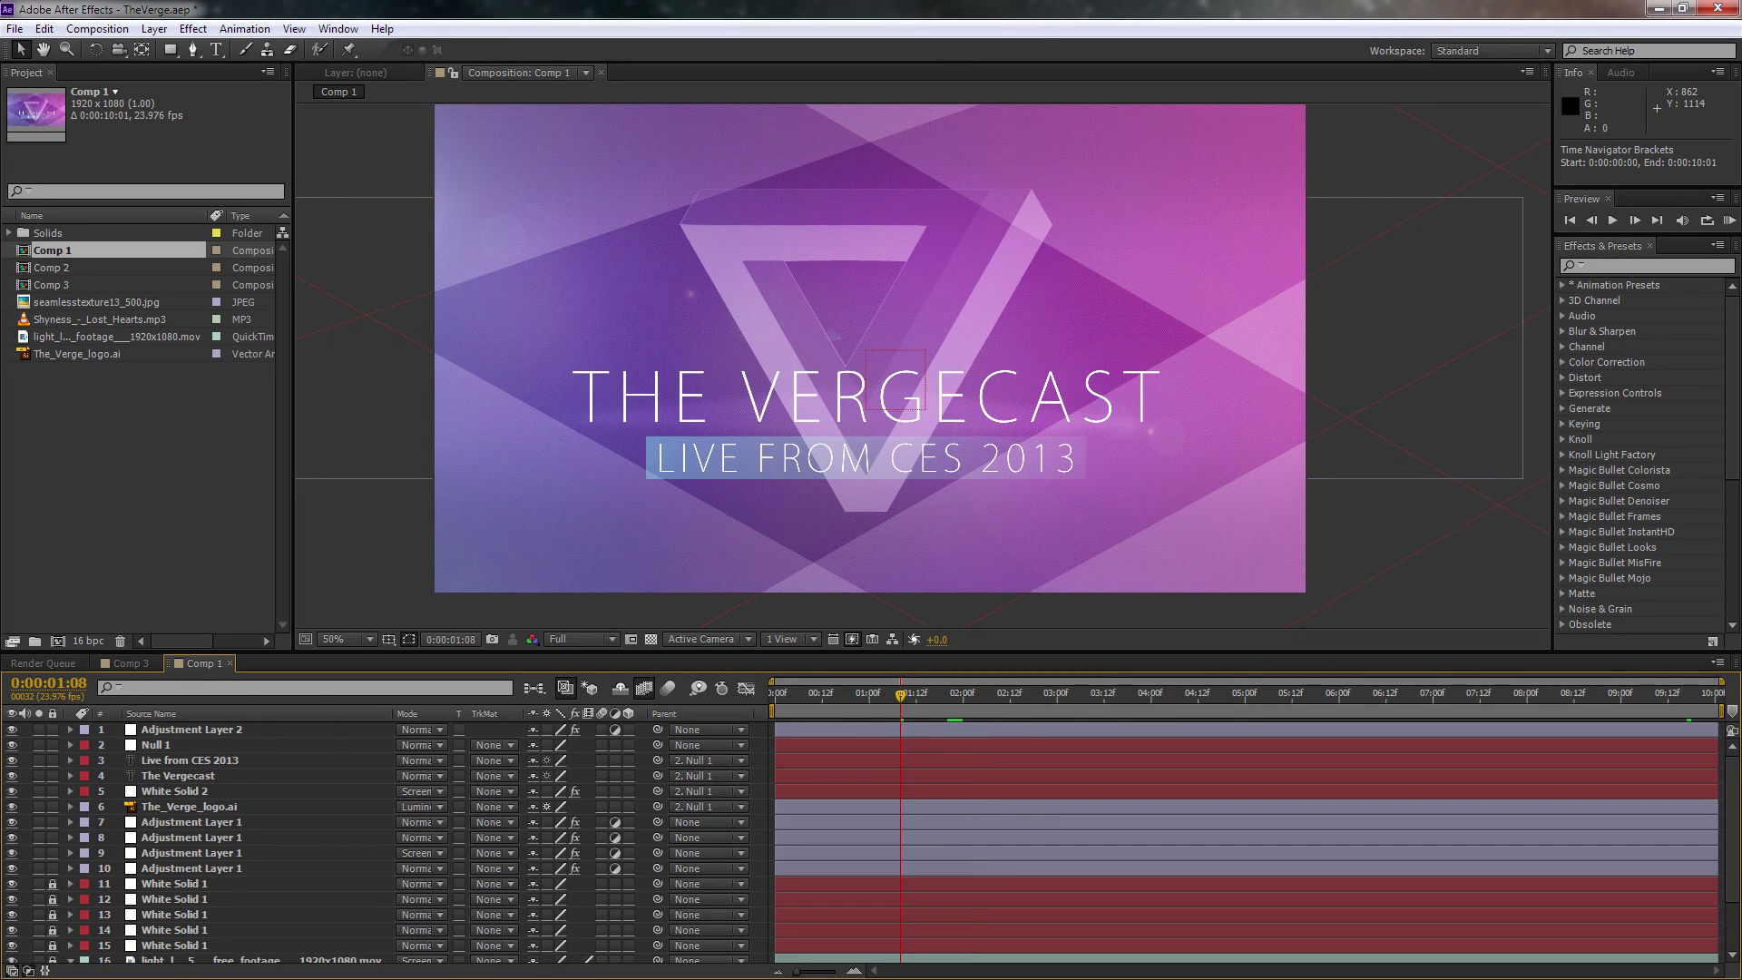
pyautogui.click(48, 682)
pyautogui.write('100')
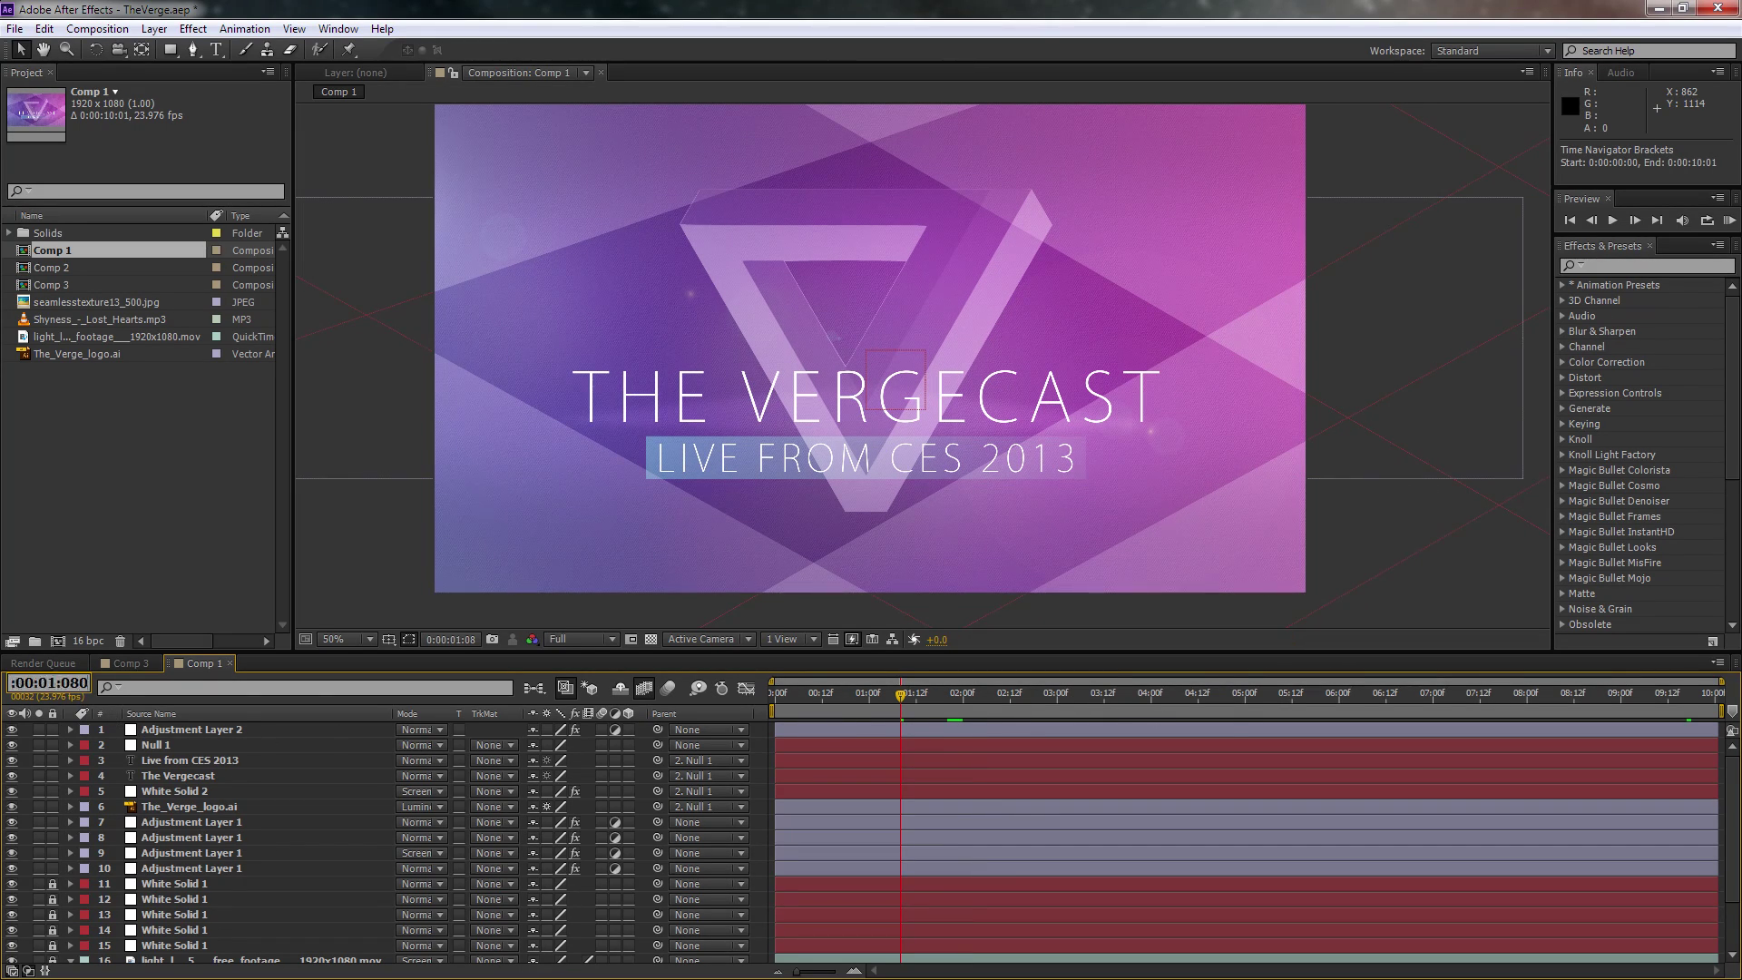
pyautogui.press('Return')
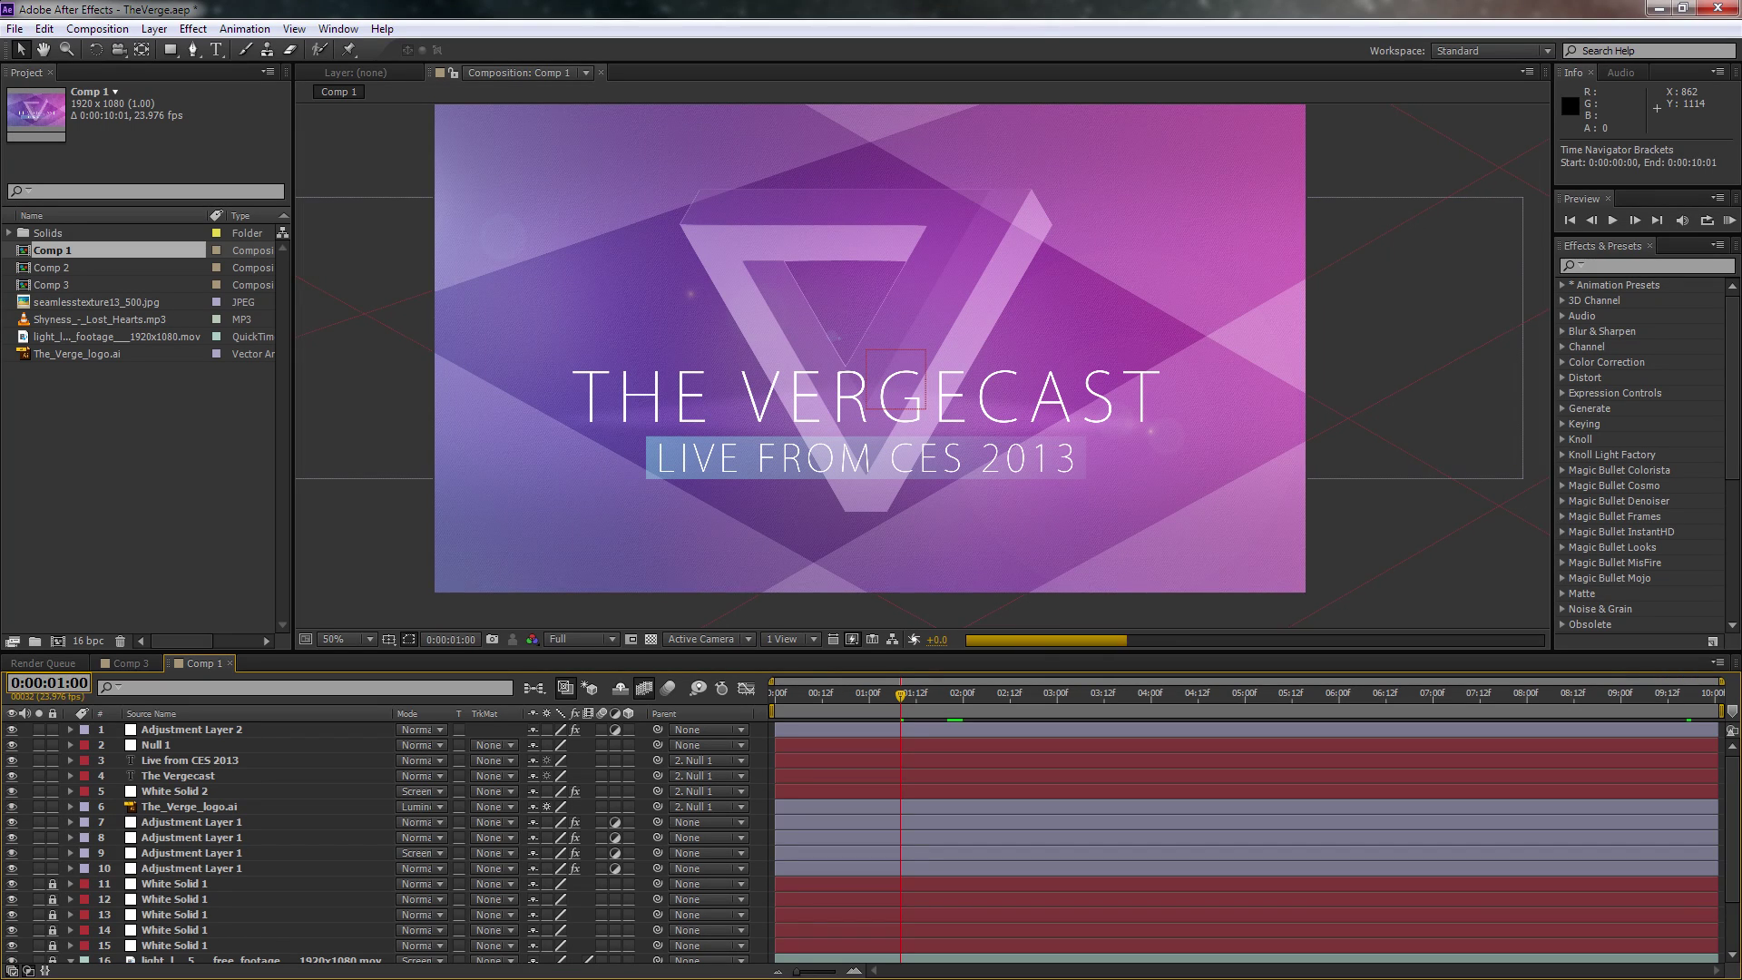
# Step: End the work area at one second and trim Comp 1 to the work area
pyautogui.moveTo(1715, 714); pyautogui.dragTo(864, 713)
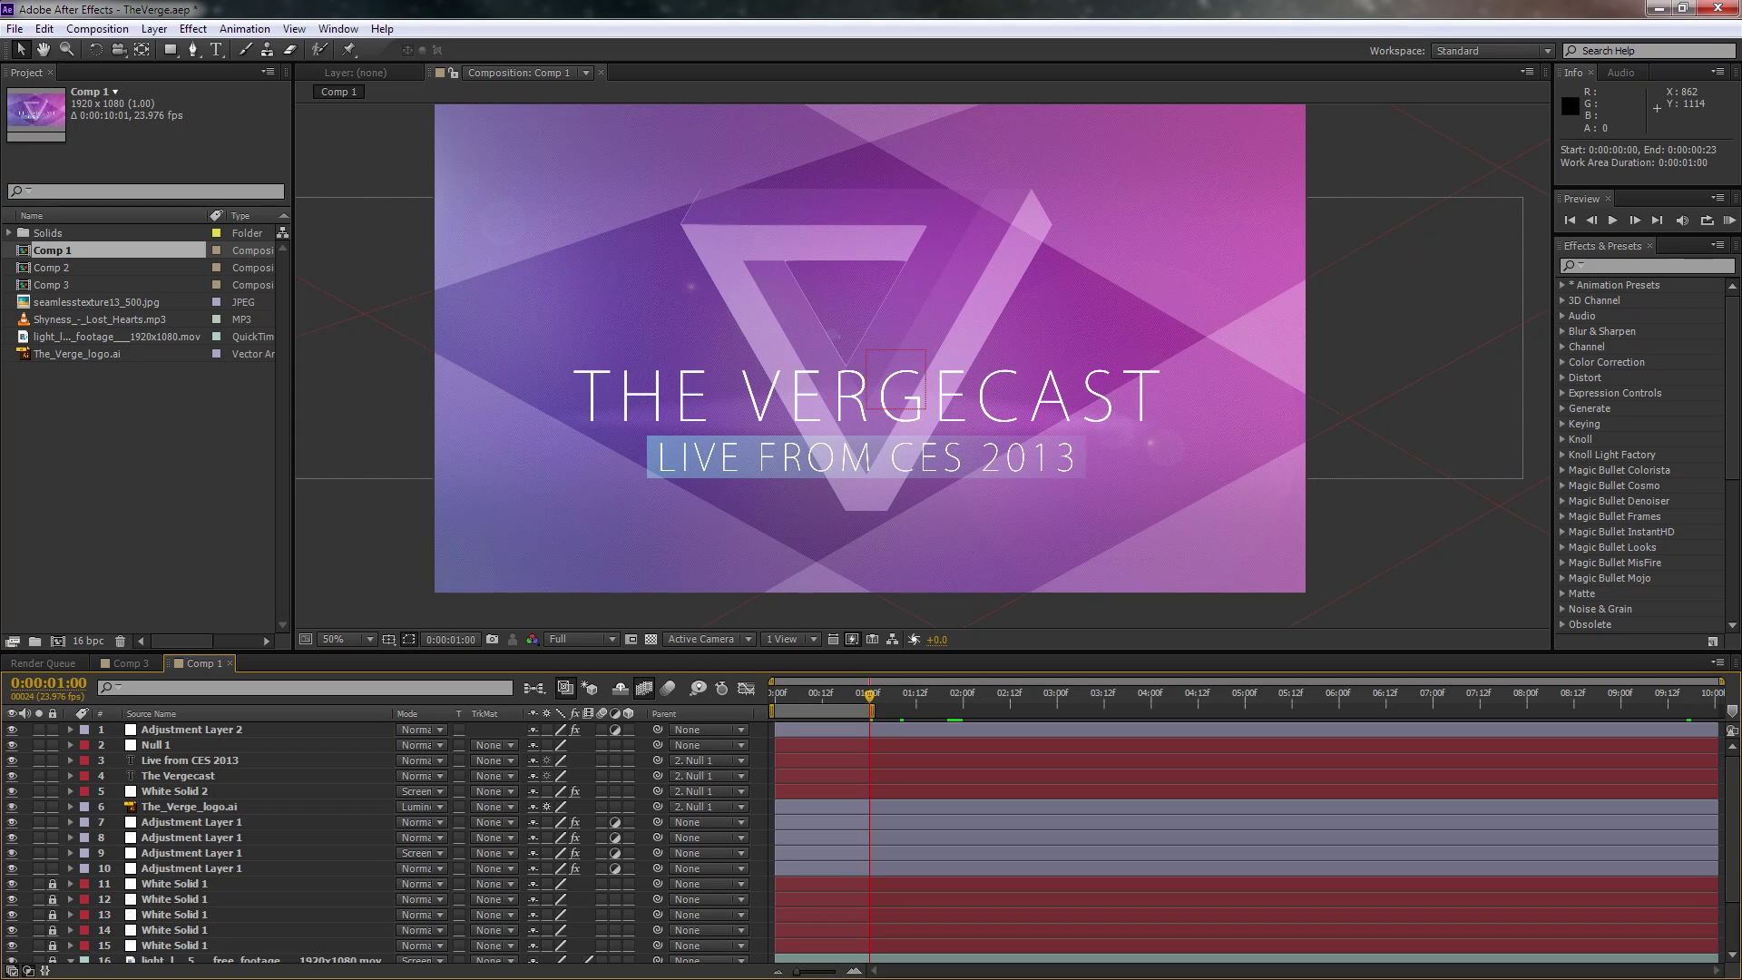
pyautogui.scroll(3, 831, 740)
pyautogui.rightClick(796, 713)
pyautogui.click(852, 763)
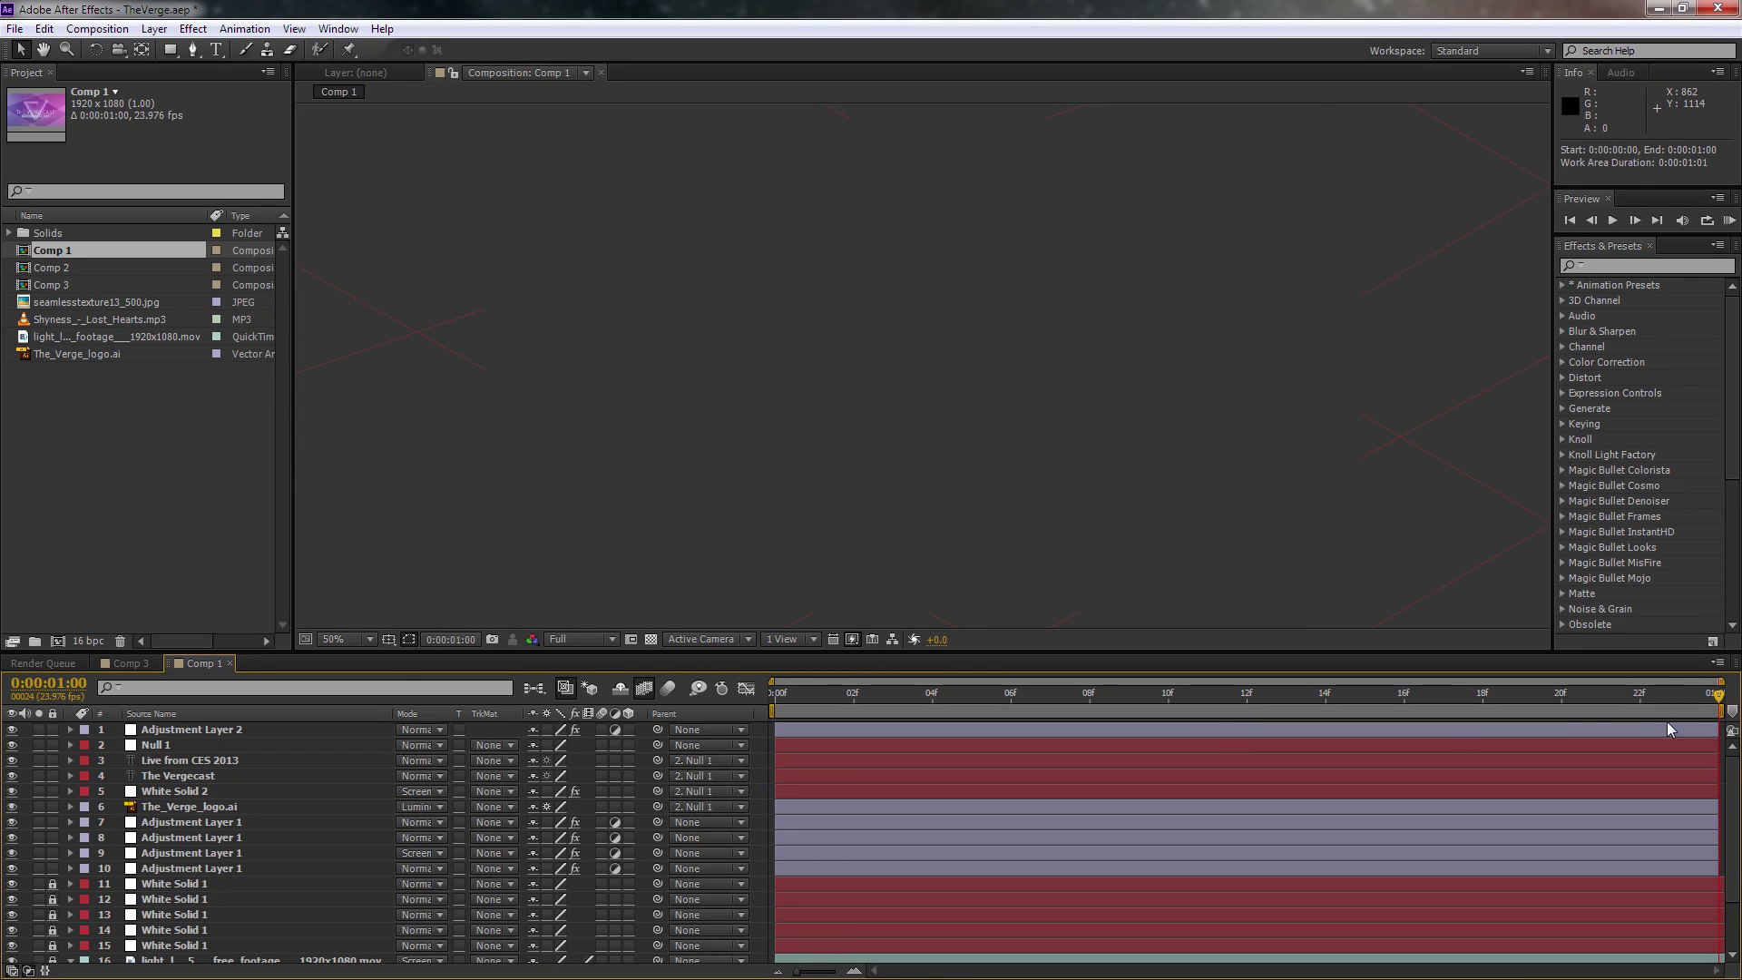
# Step: Scrub through the trimmed first second and play a RAM preview
pyautogui.click(1680, 698)
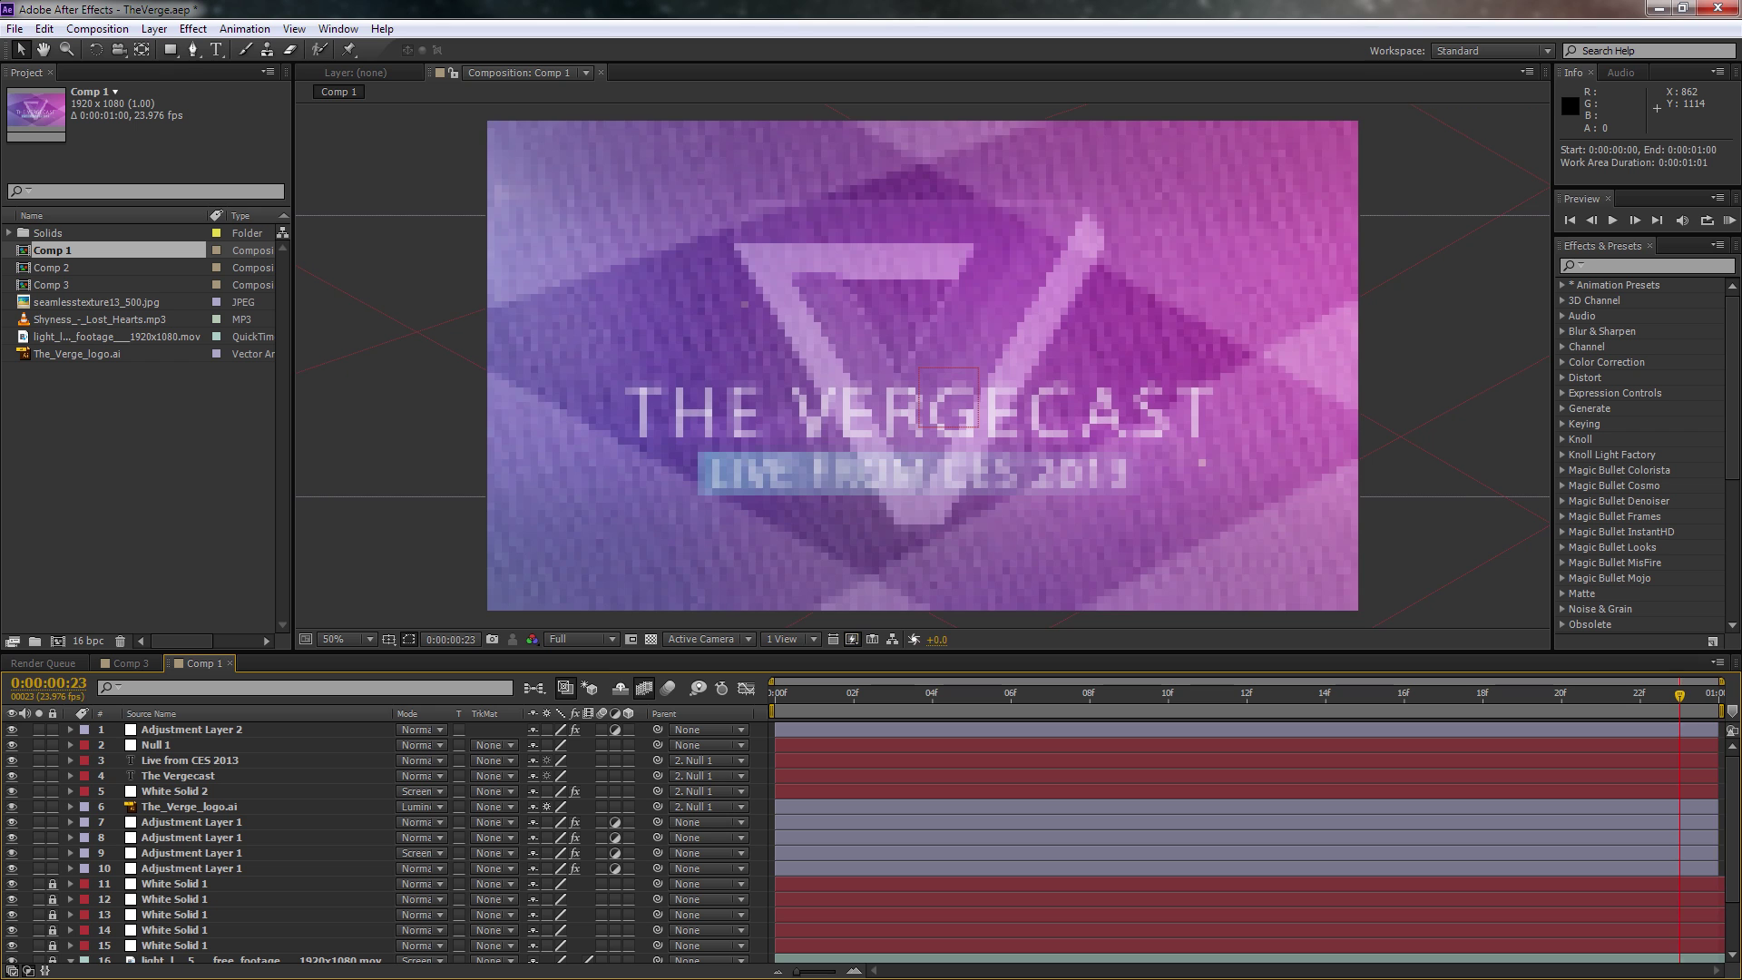
pyautogui.moveTo(1599, 715); pyautogui.dragTo(836, 782)
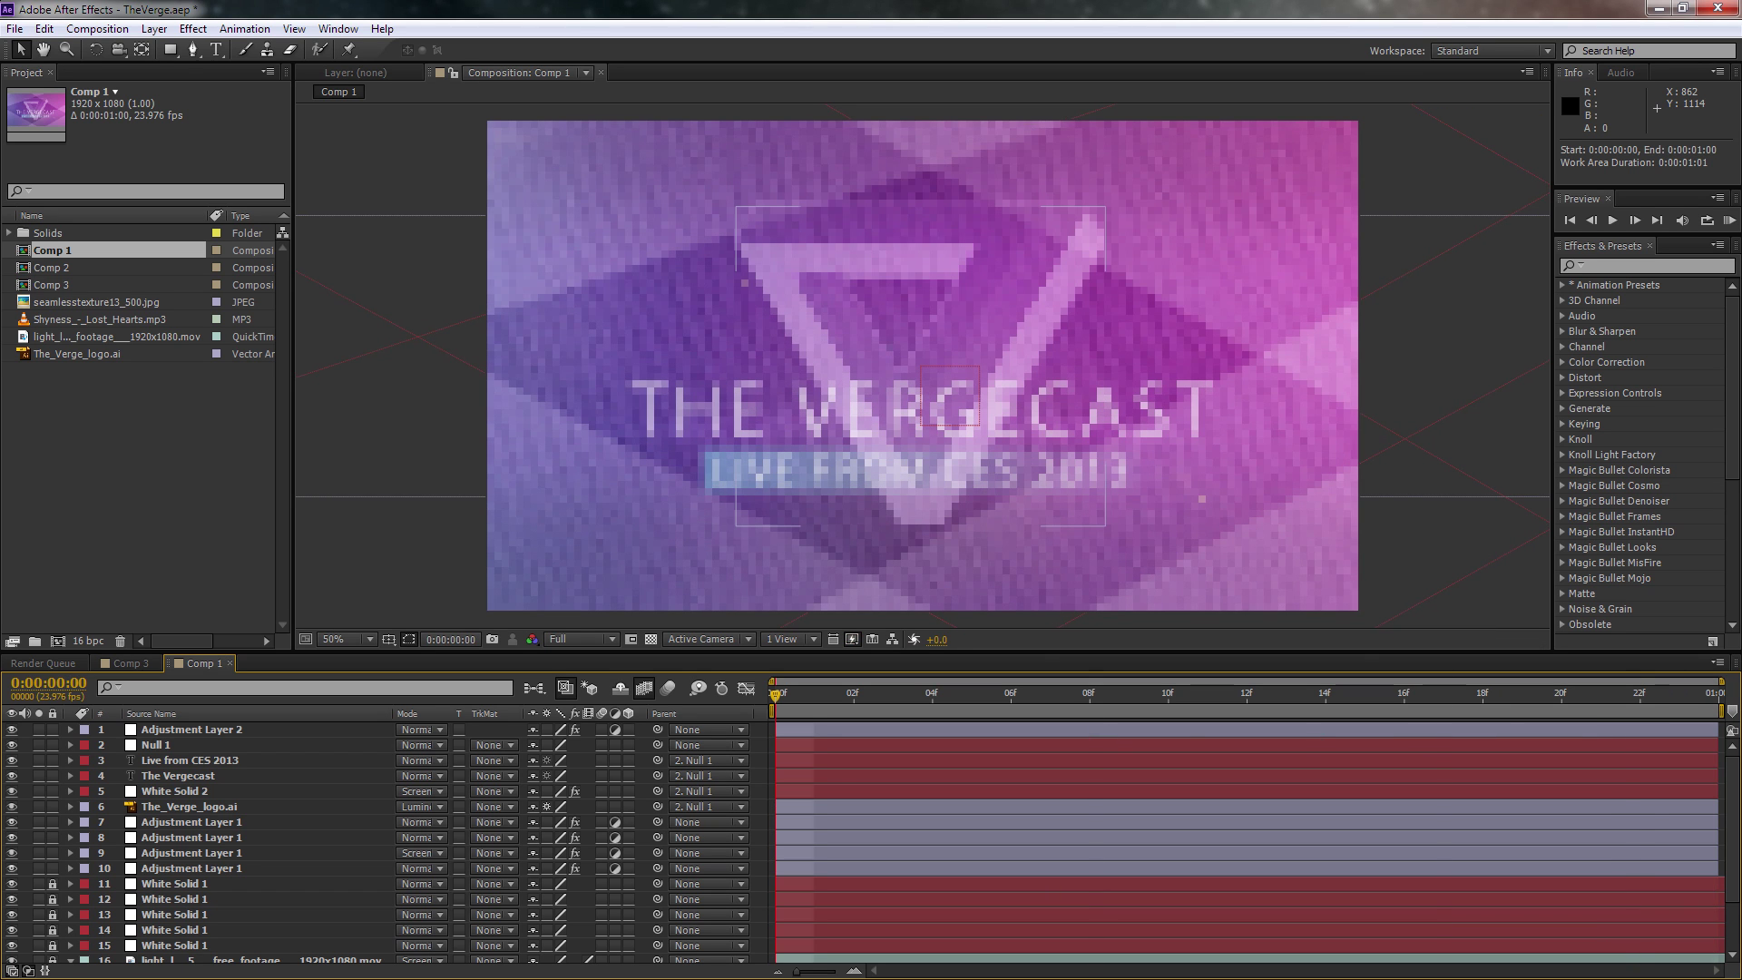
pyautogui.press('KP_0')
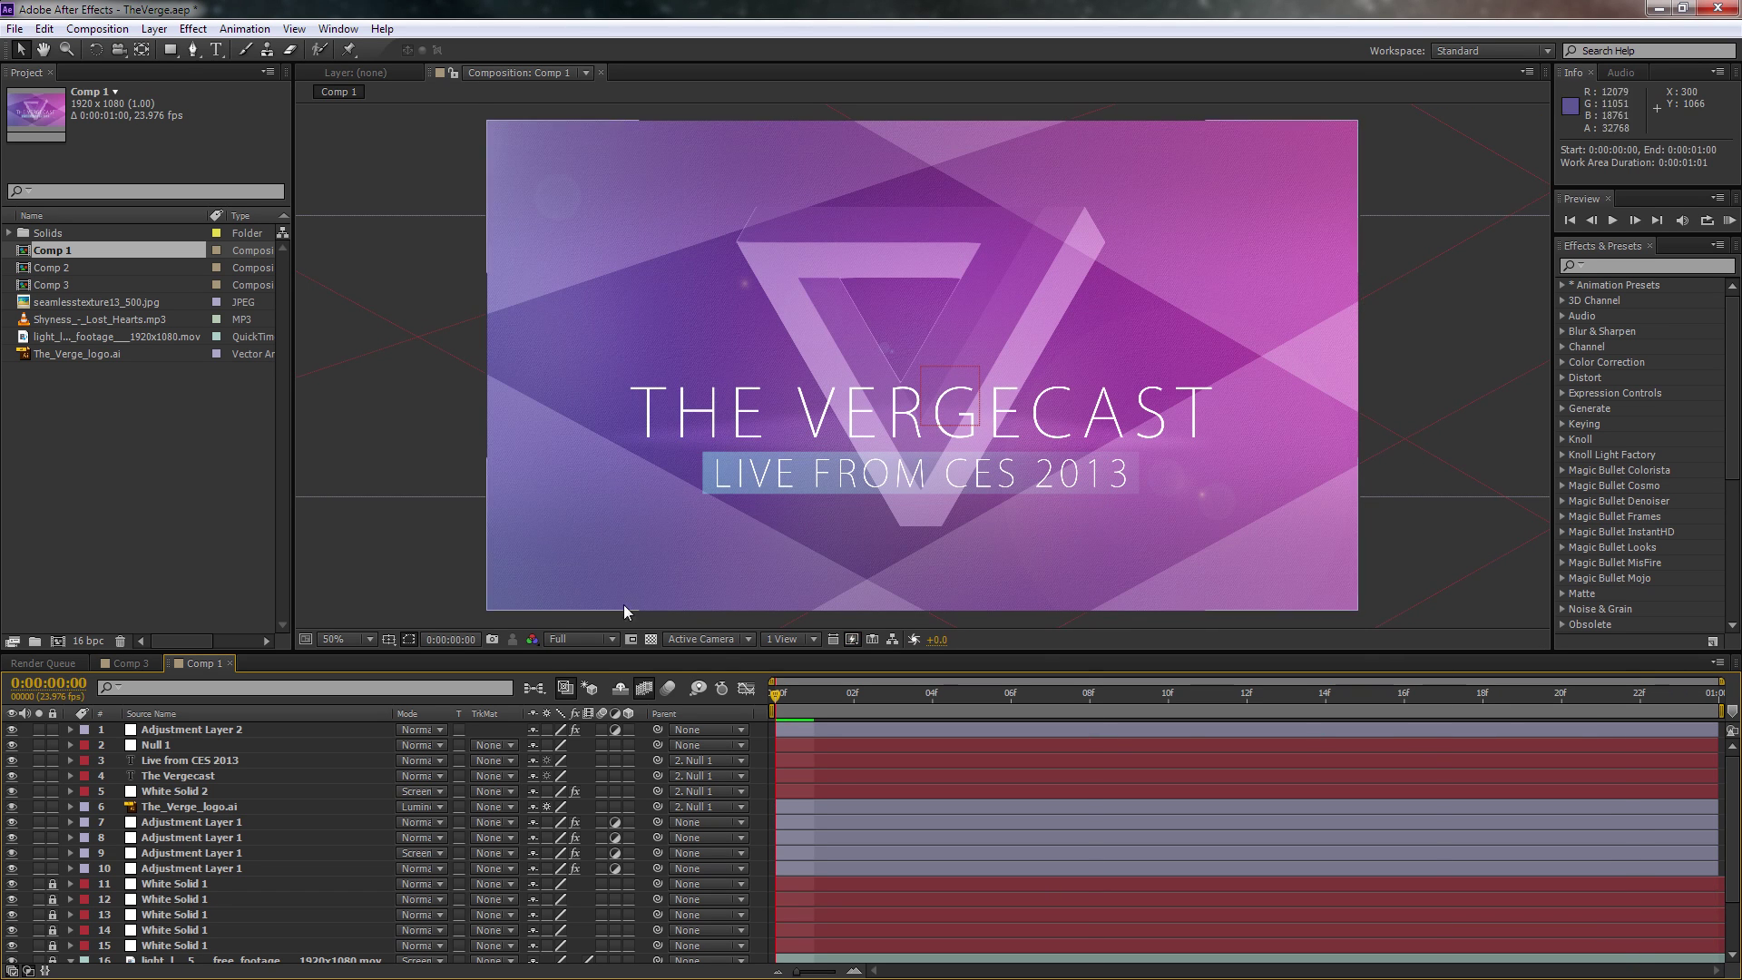
# Step: Add Comp 1 to the Render Queue, keeping the Best Settings template
pyautogui.click(127, 29)
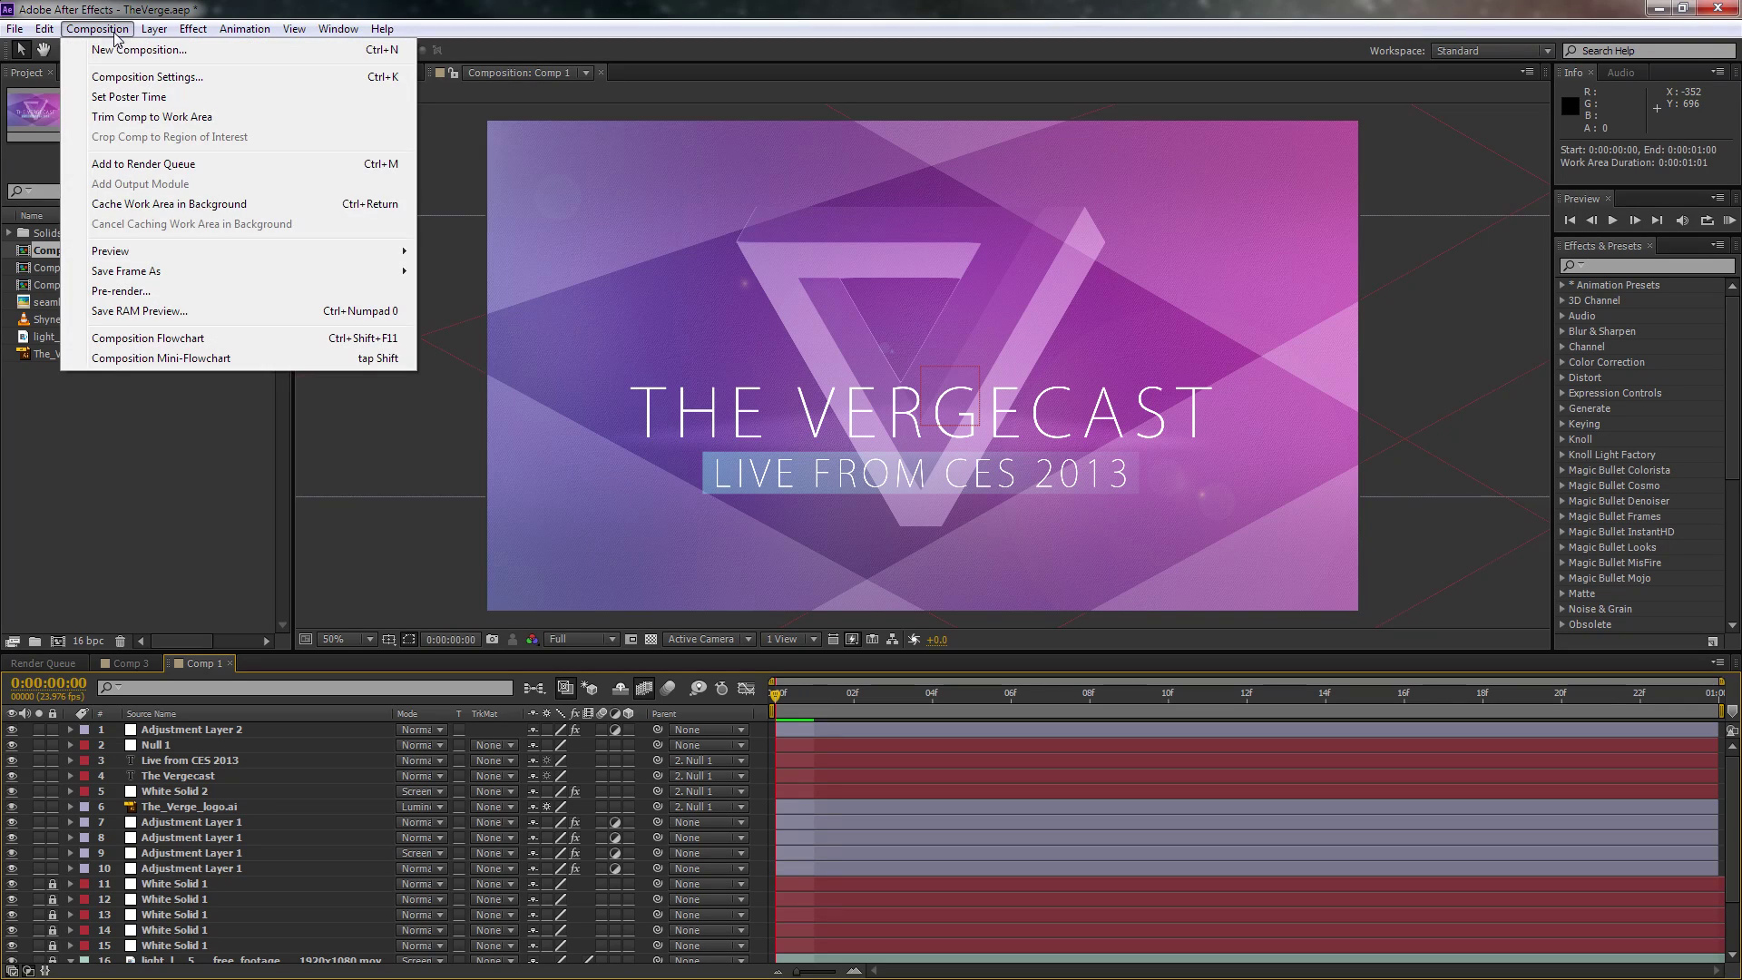
pyautogui.click(182, 164)
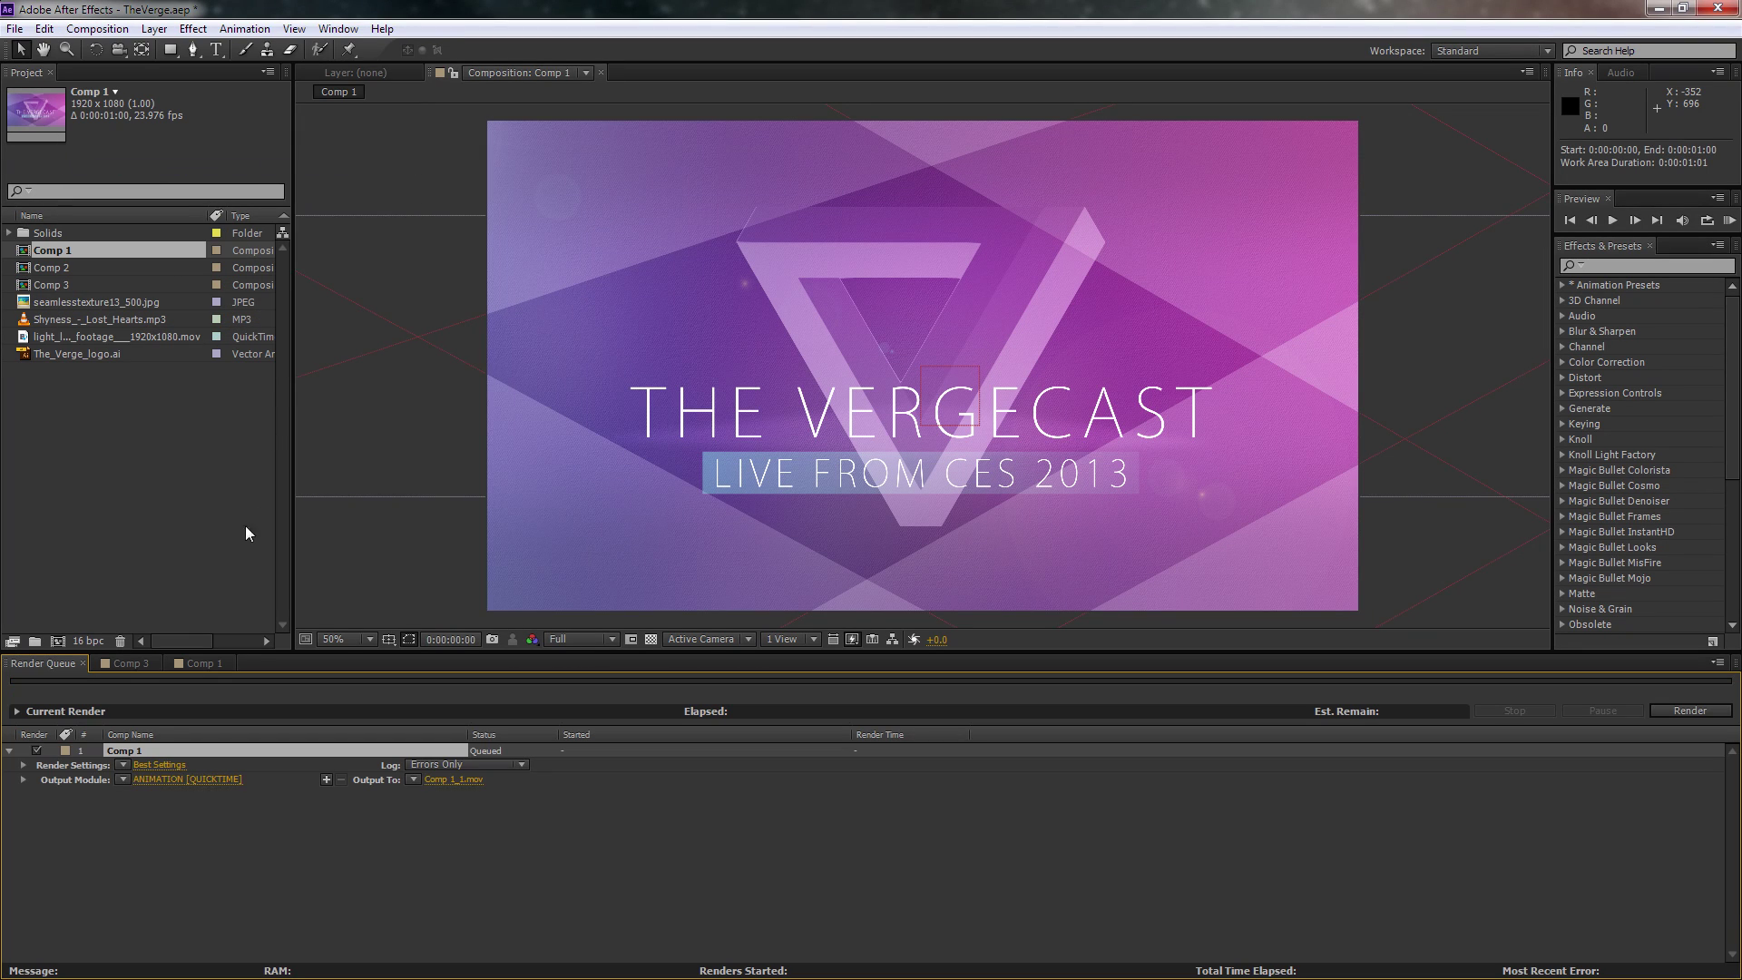
pyautogui.click(261, 844)
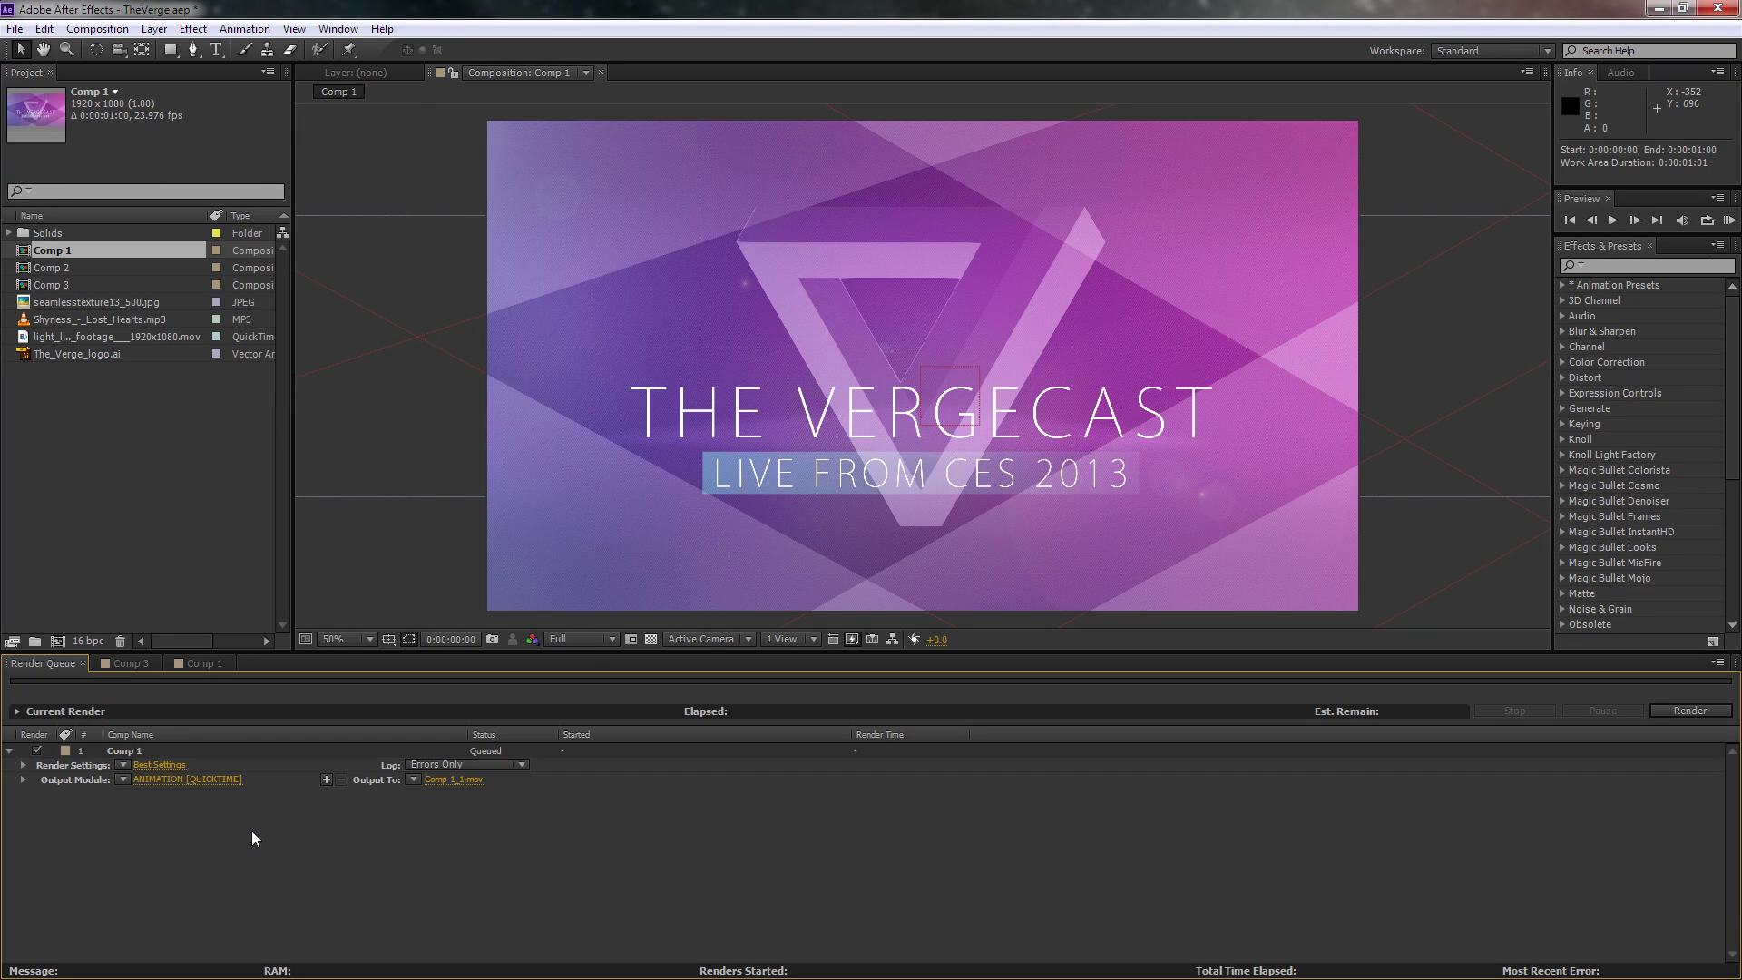
pyautogui.click(124, 764)
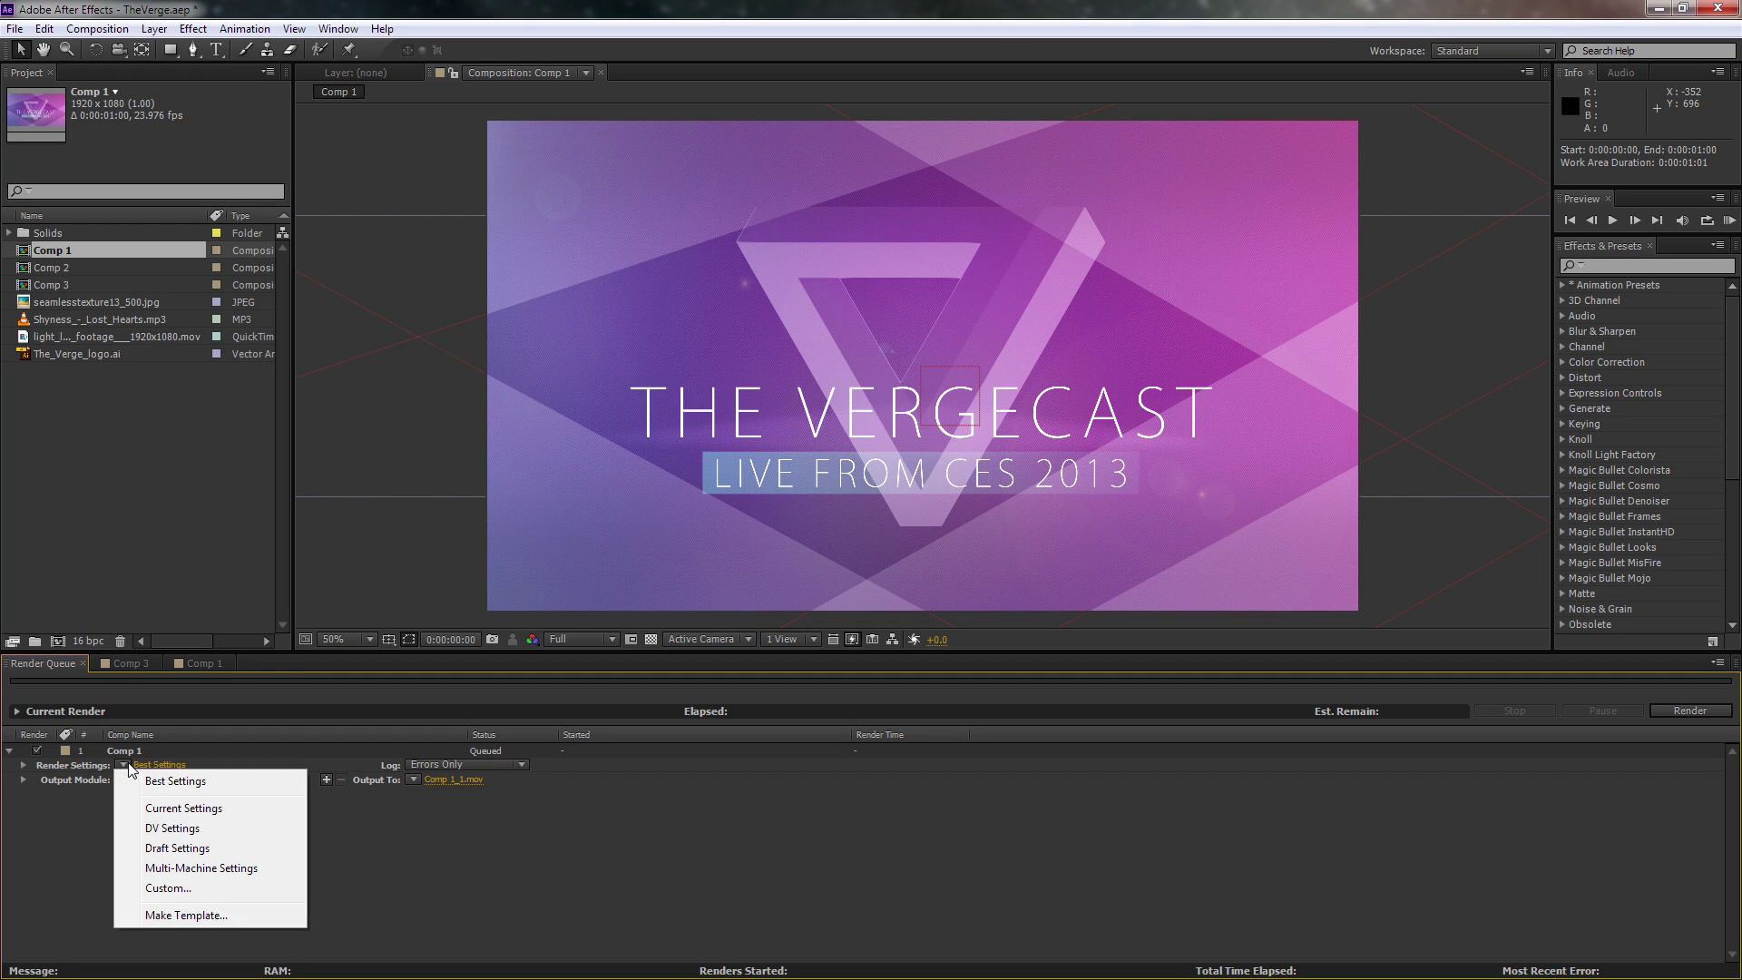
pyautogui.click(154, 773)
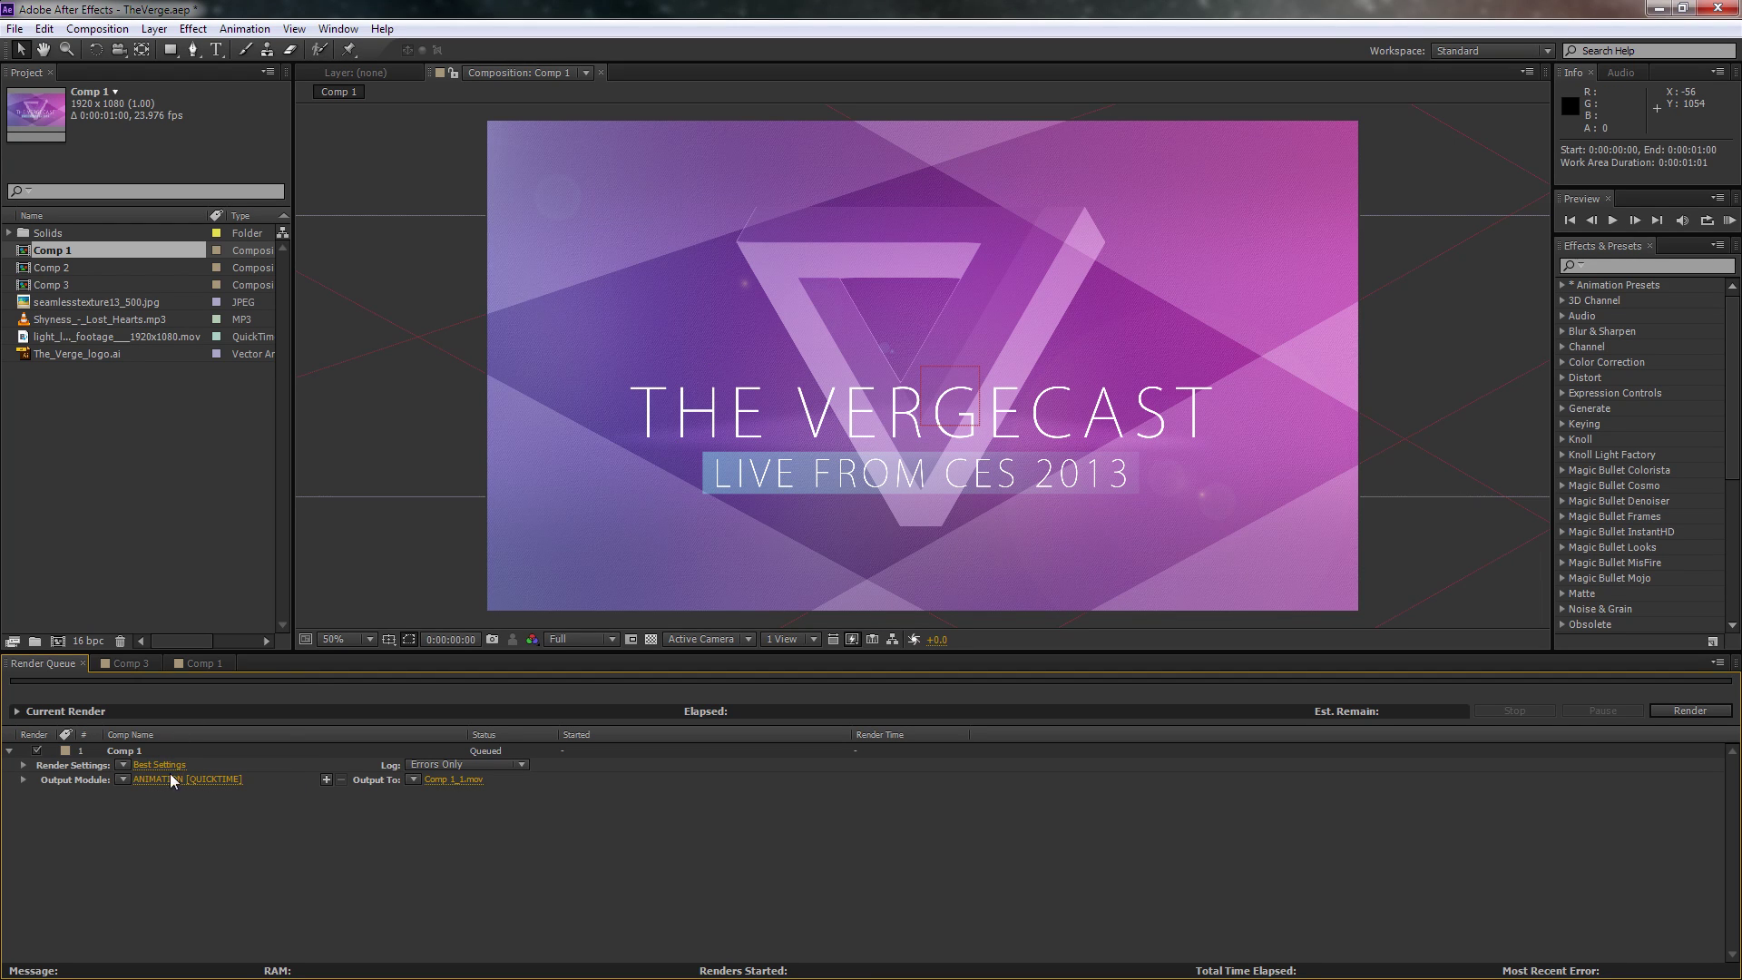
# Step: In Render Settings, toggle Resolution between Half and Full, then cancel the changes
pyautogui.click(172, 767)
pyautogui.click(437, 184)
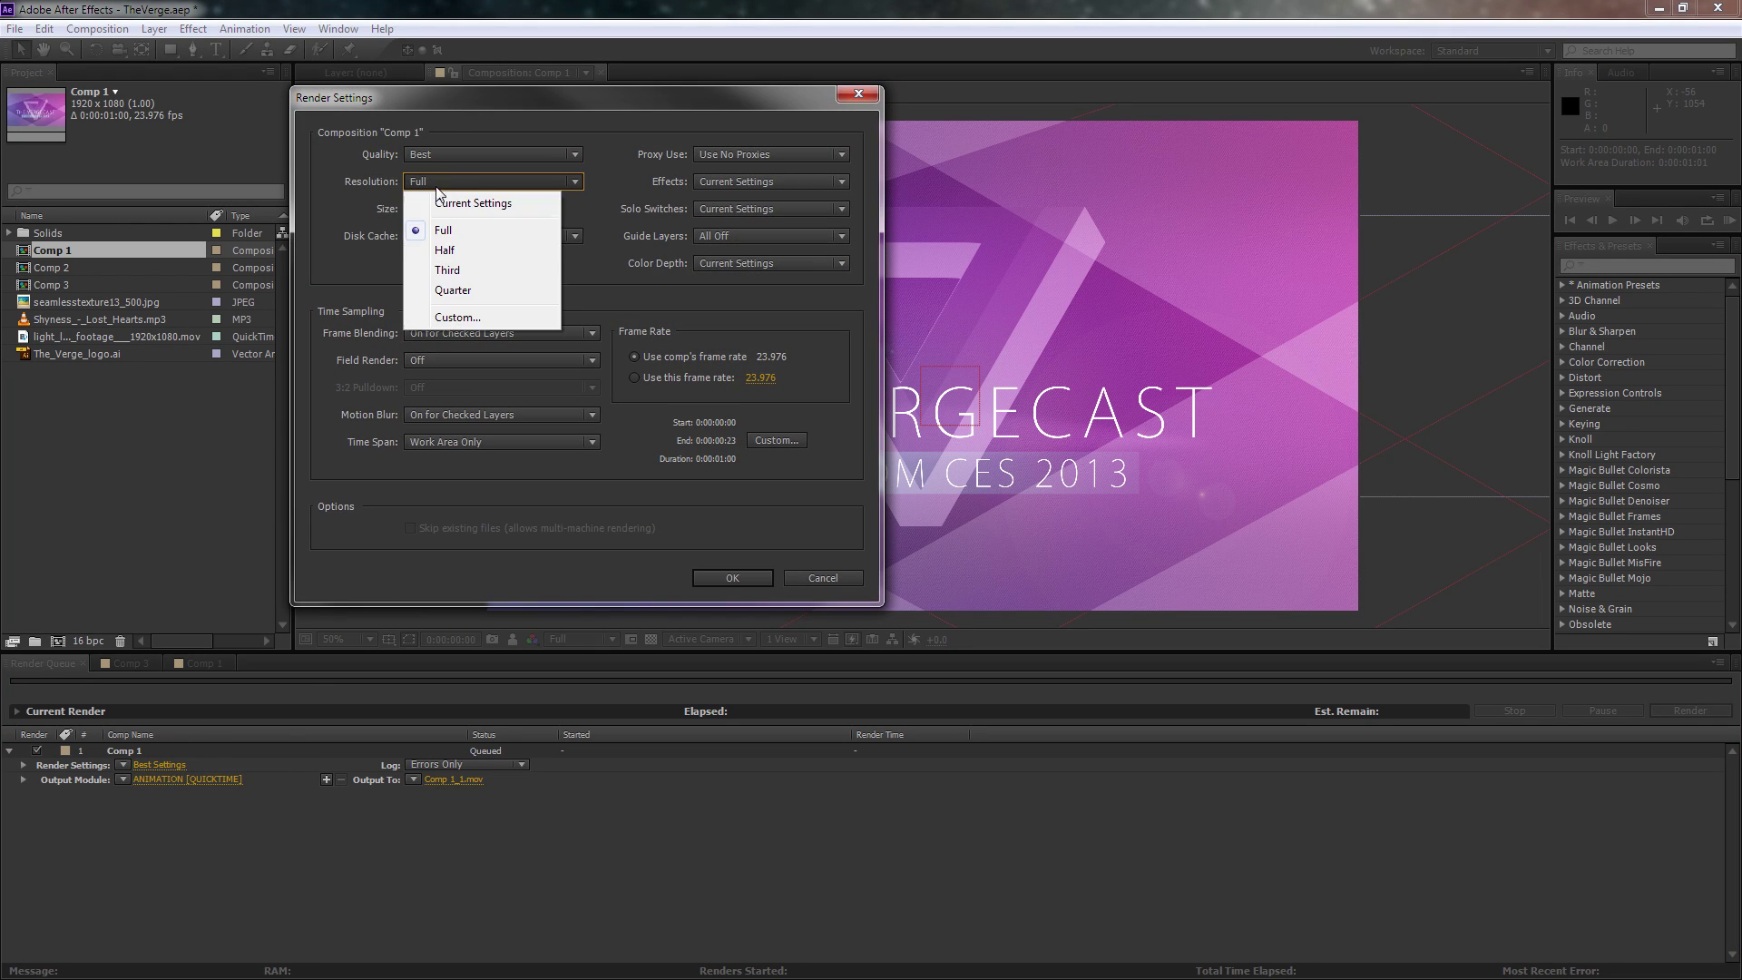
pyautogui.click(444, 251)
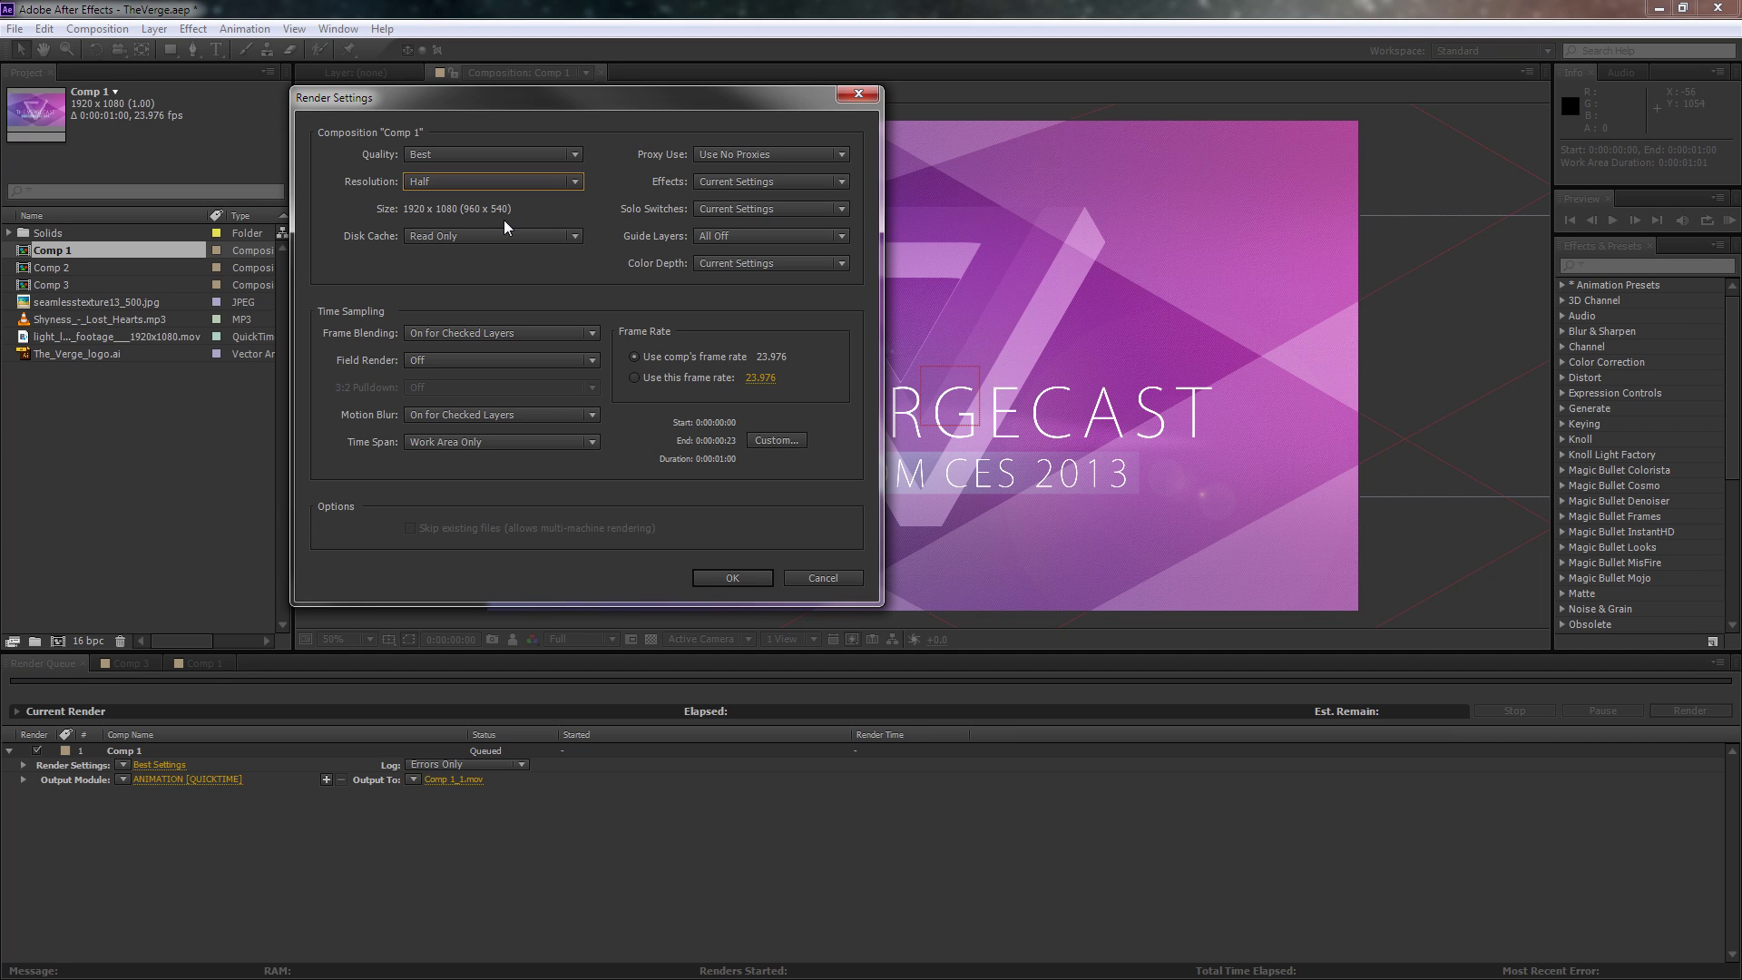
pyautogui.click(514, 184)
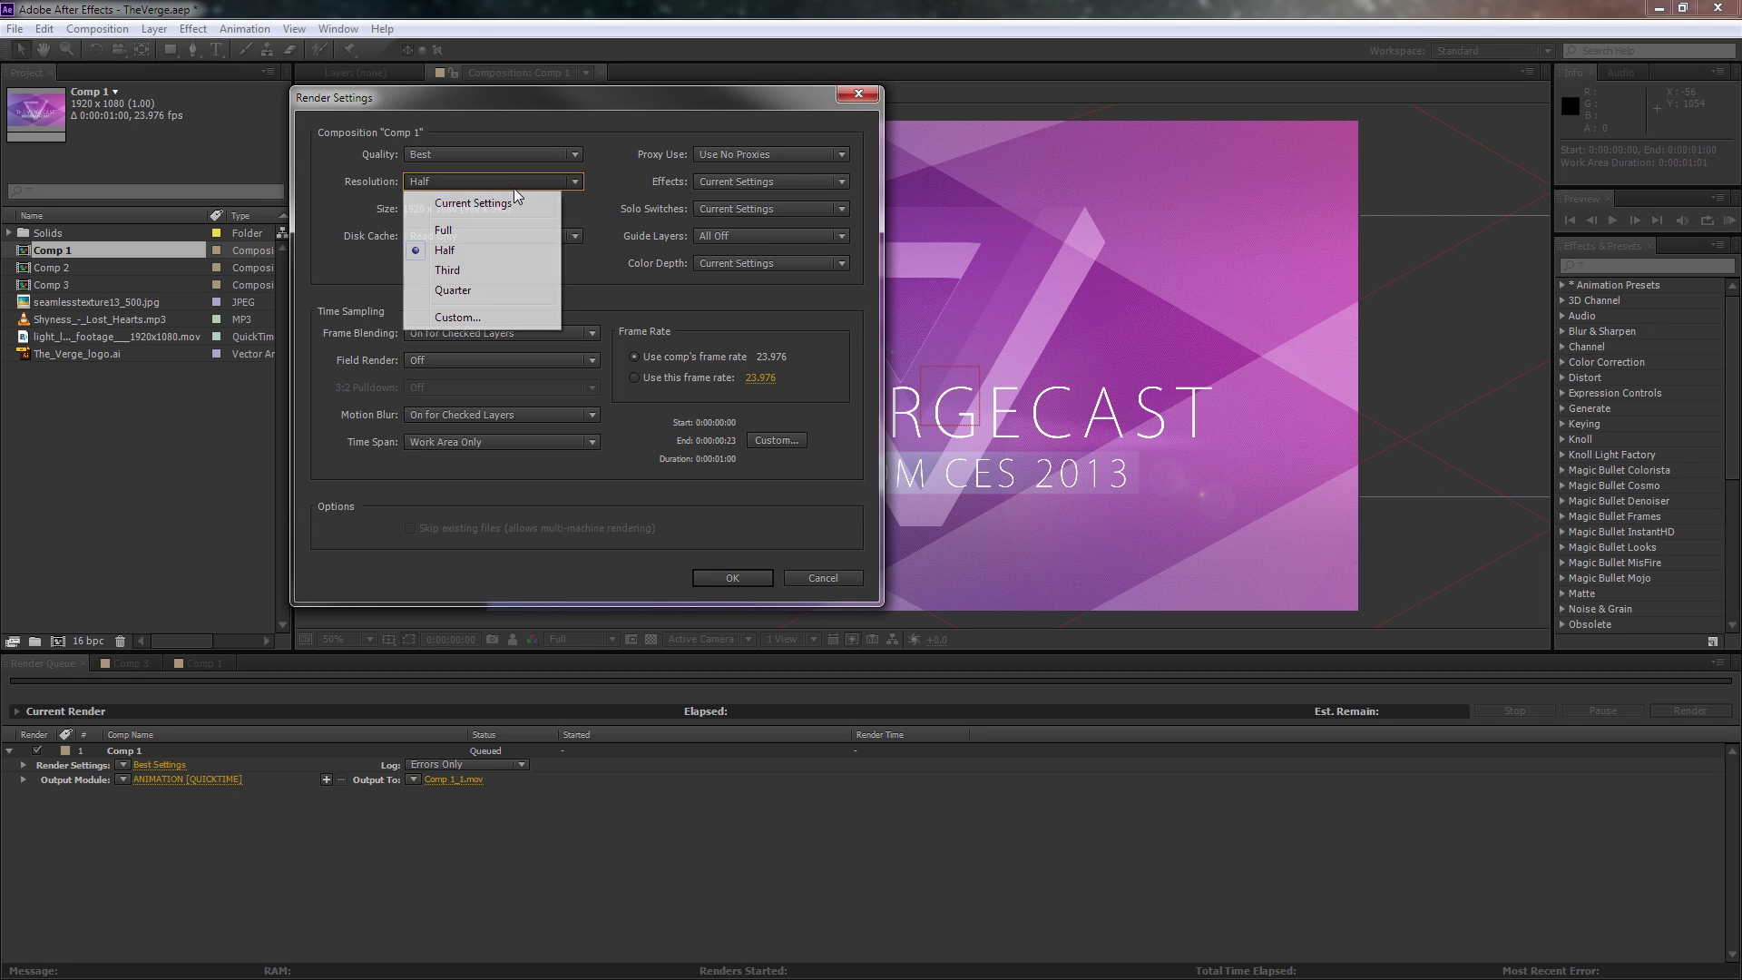
pyautogui.click(490, 229)
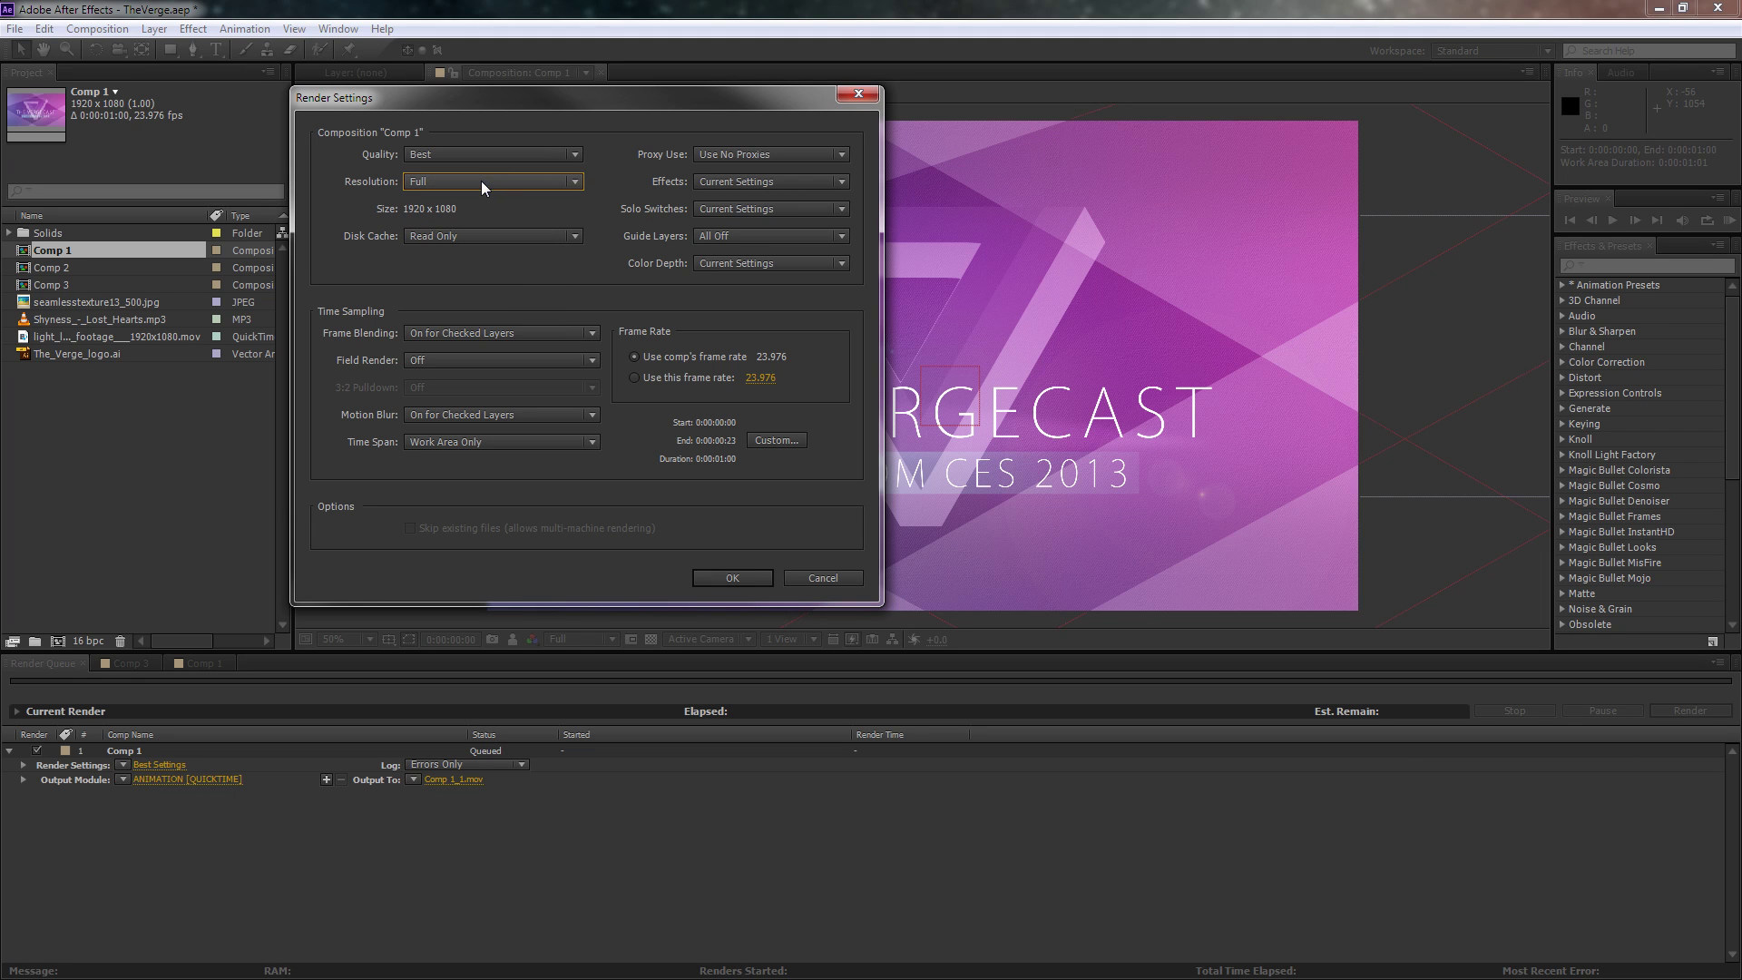
pyautogui.click(481, 184)
pyautogui.click(483, 247)
pyautogui.click(509, 178)
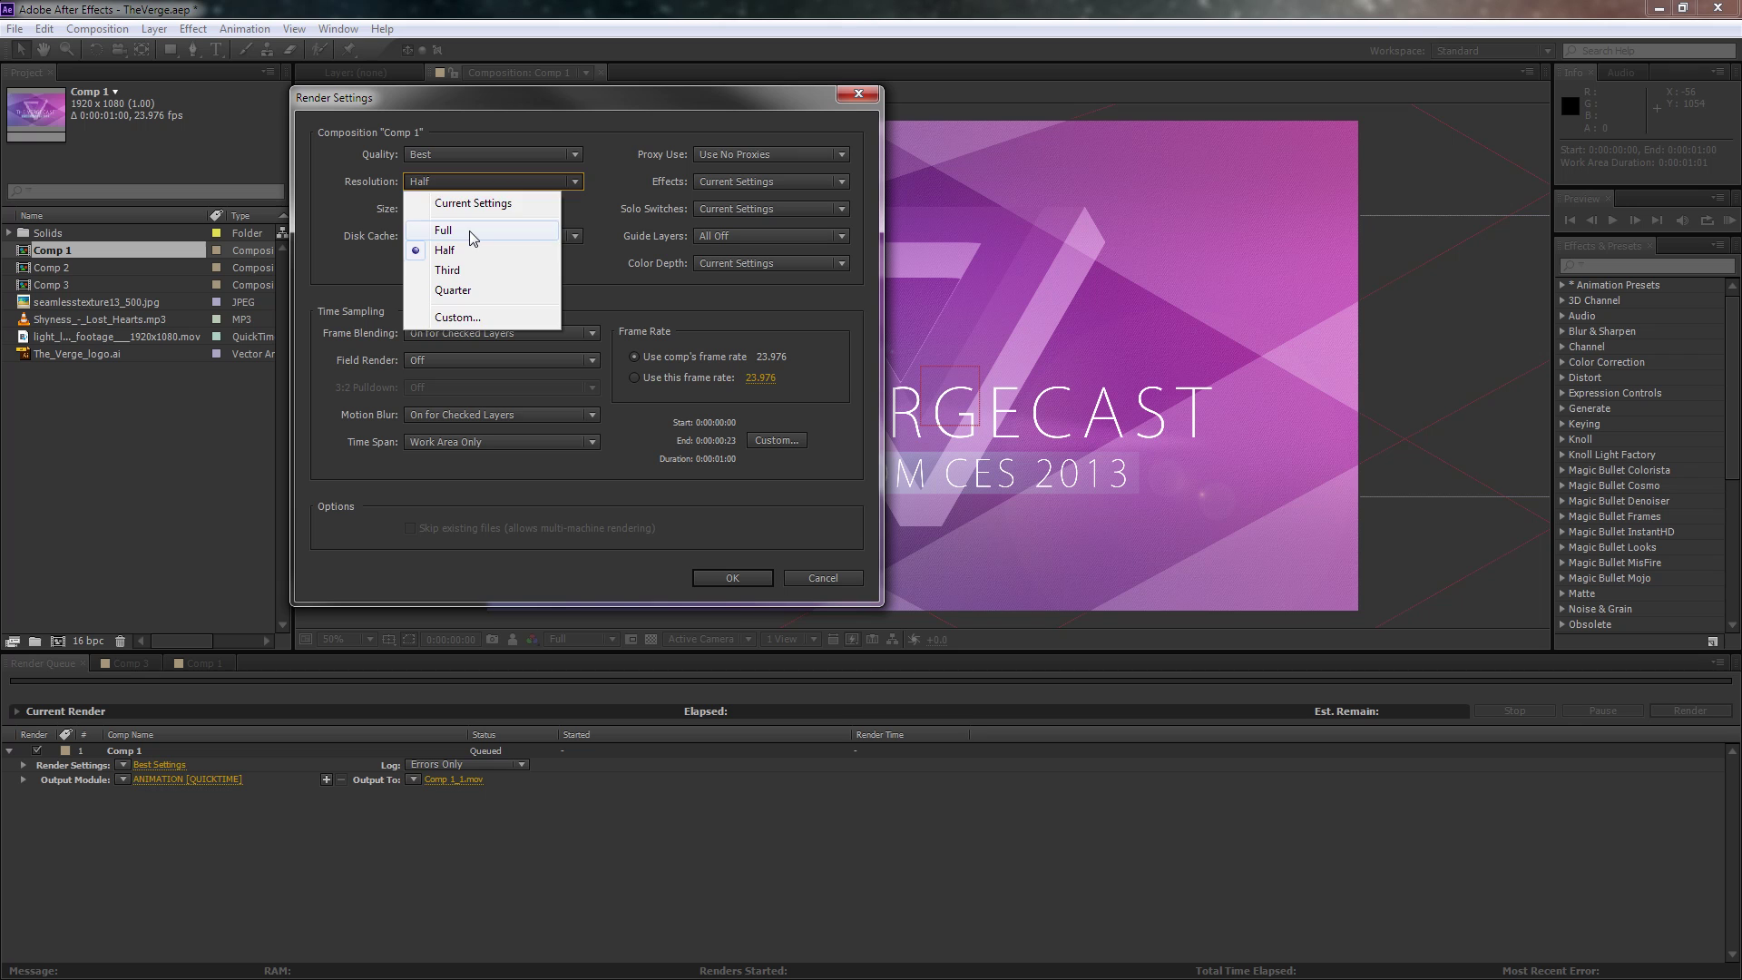
pyautogui.click(463, 230)
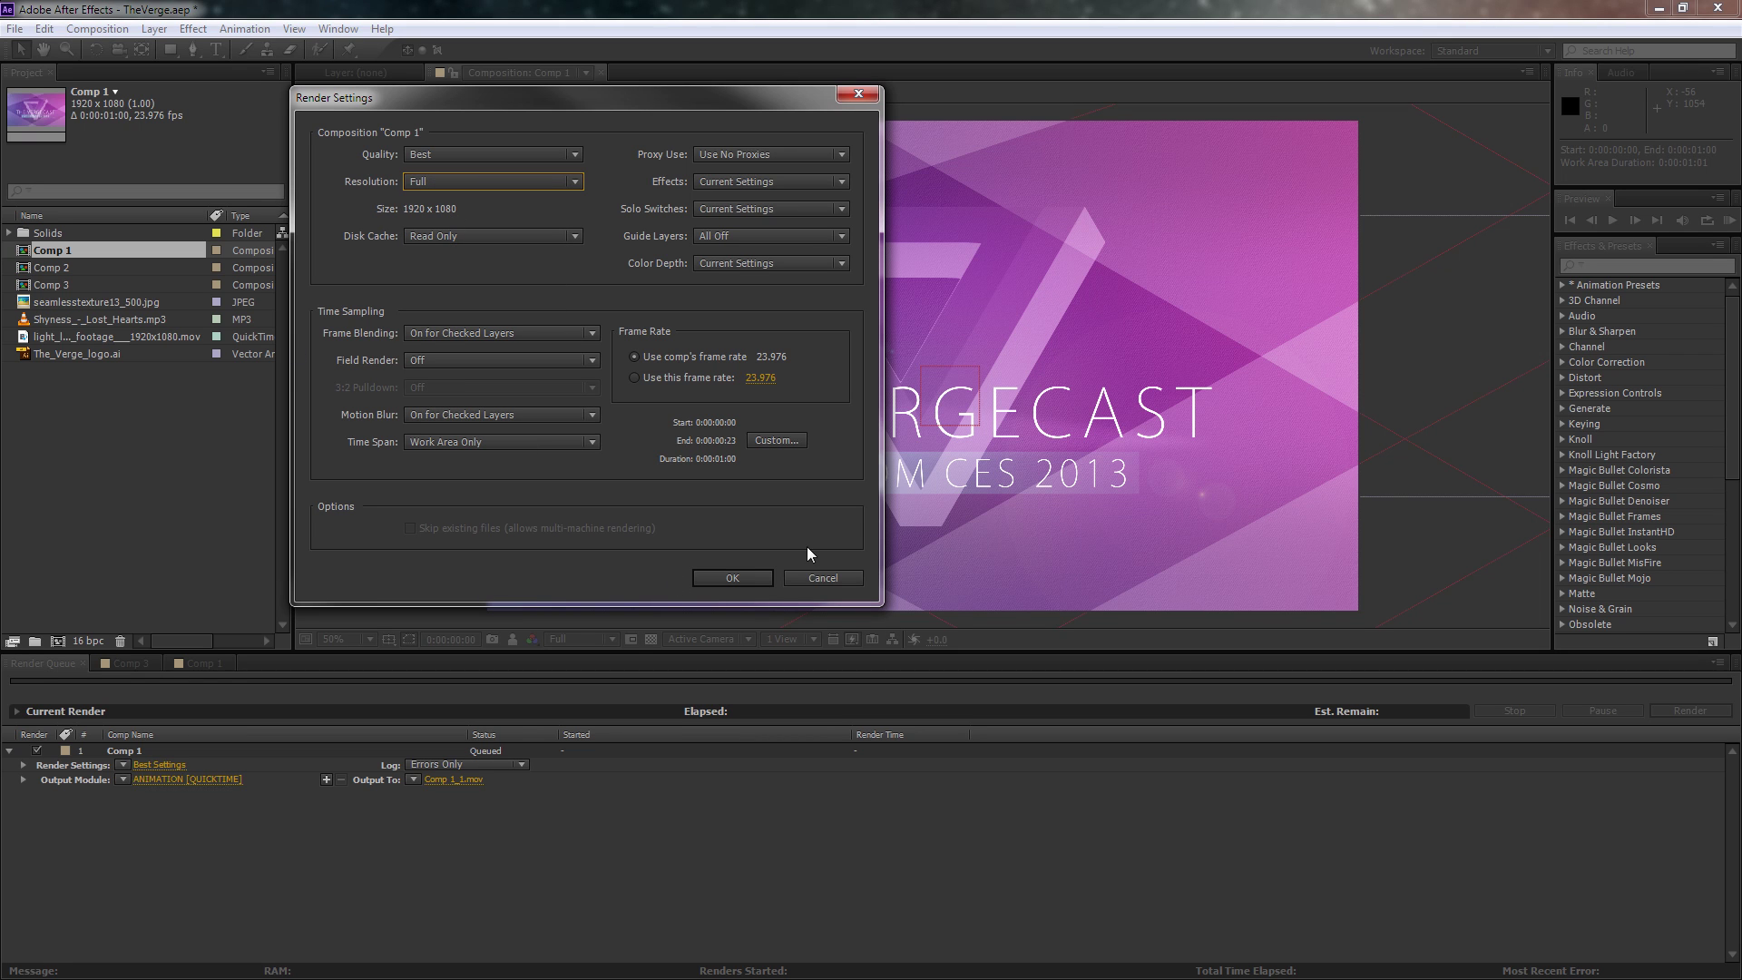
pyautogui.click(818, 579)
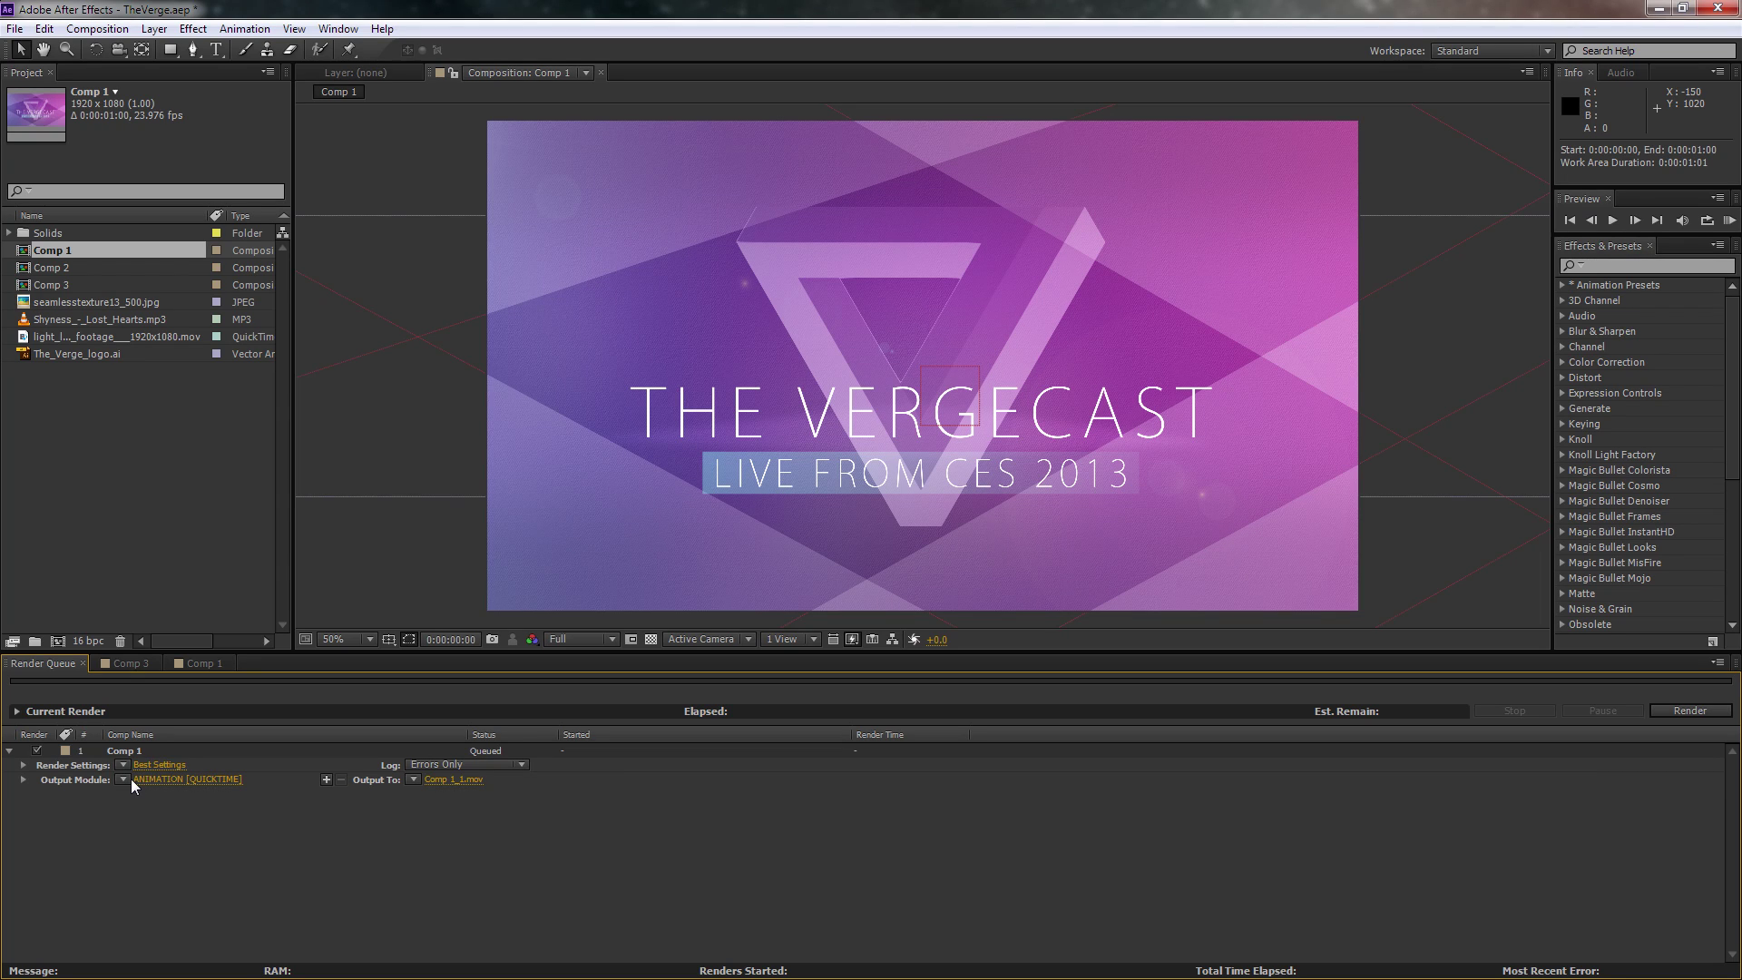
# Step: Choose DNxHD 38mb/s from Comp 1's Output Module list and open its Output Module Settings
pyautogui.click(121, 780)
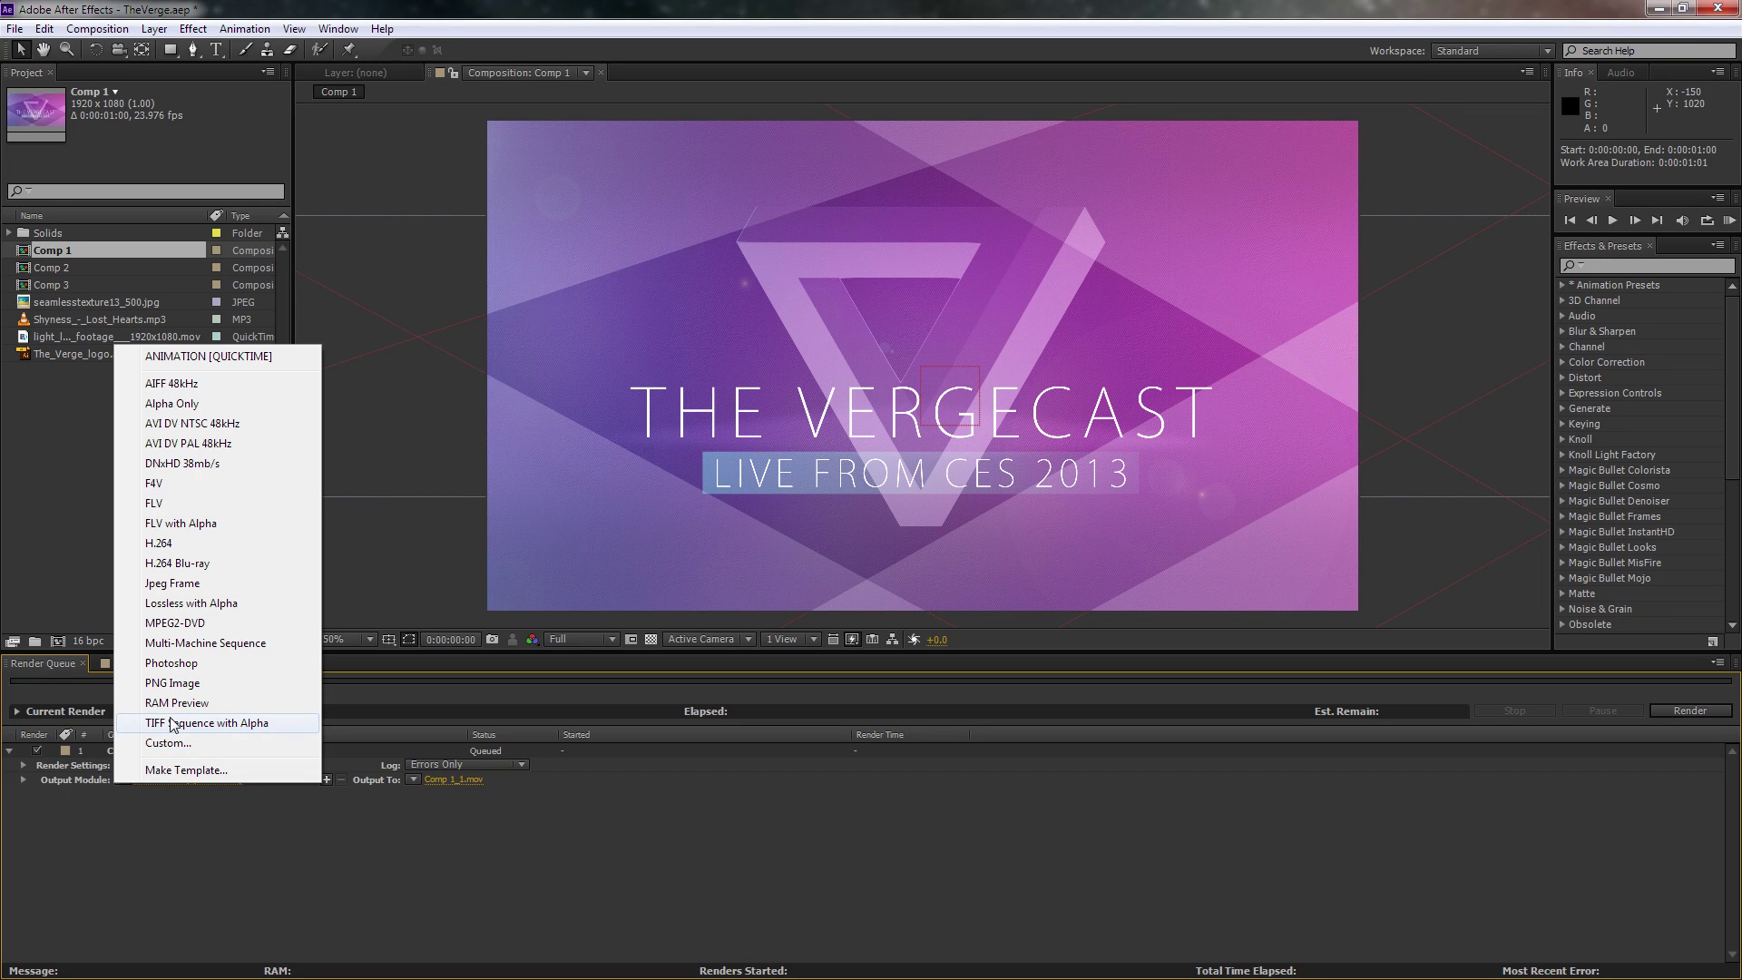
pyautogui.click(210, 464)
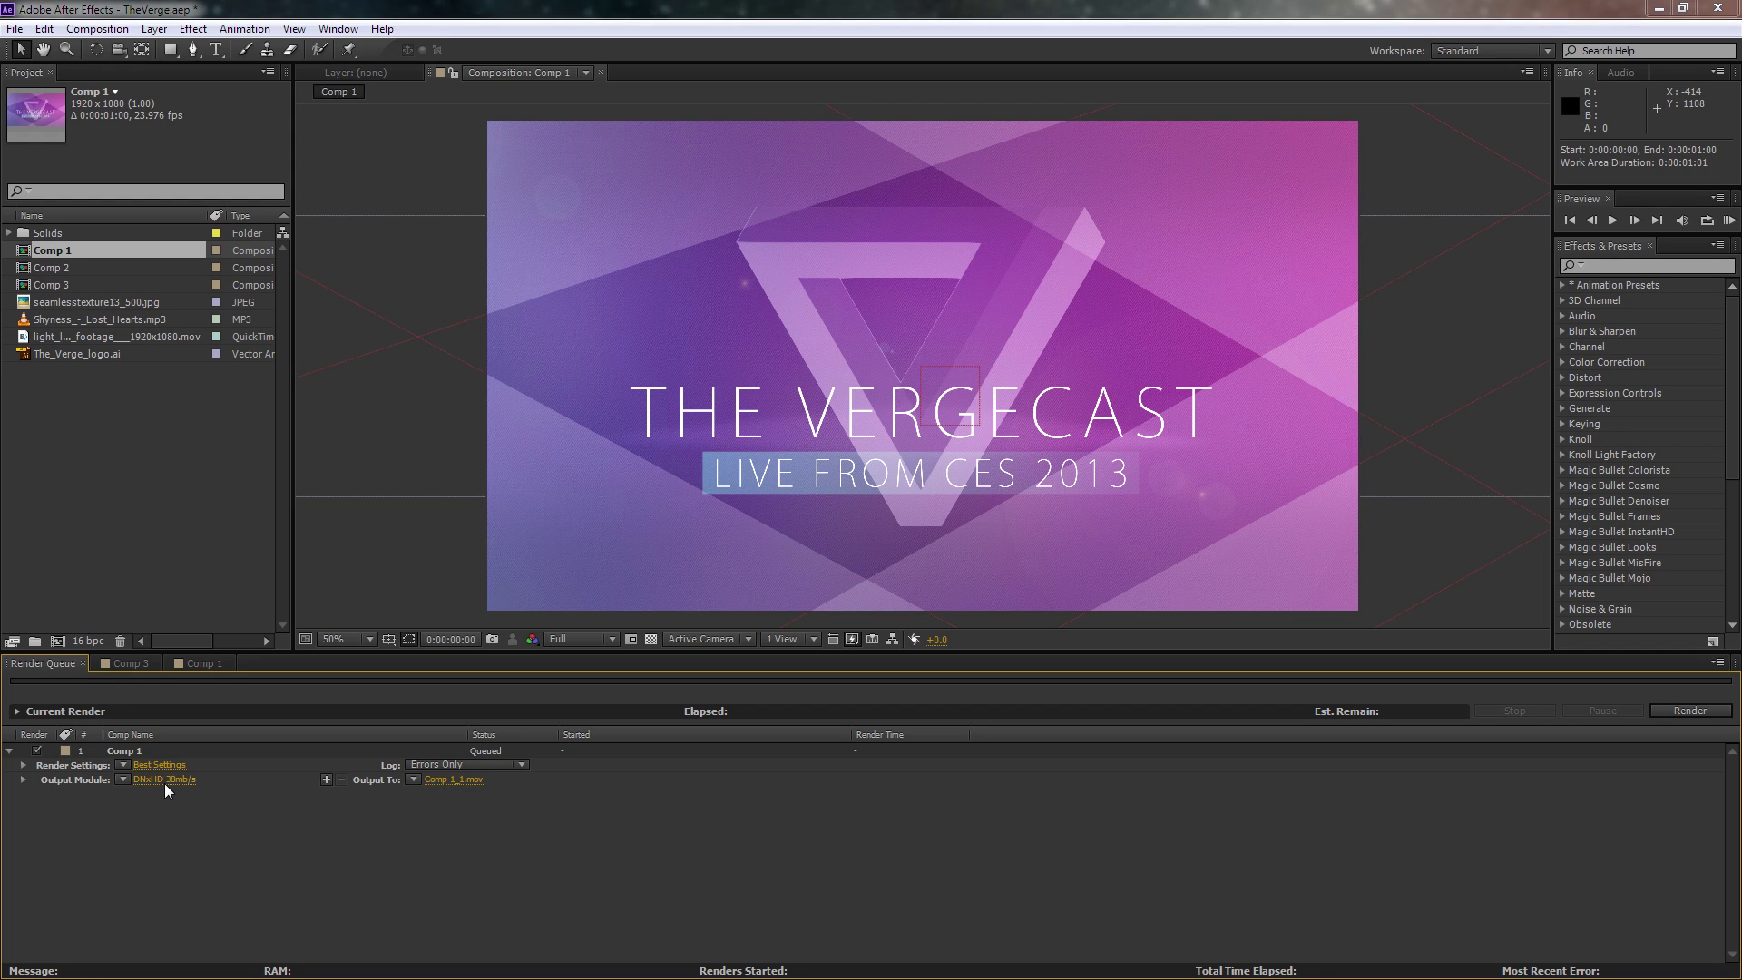
pyautogui.click(168, 780)
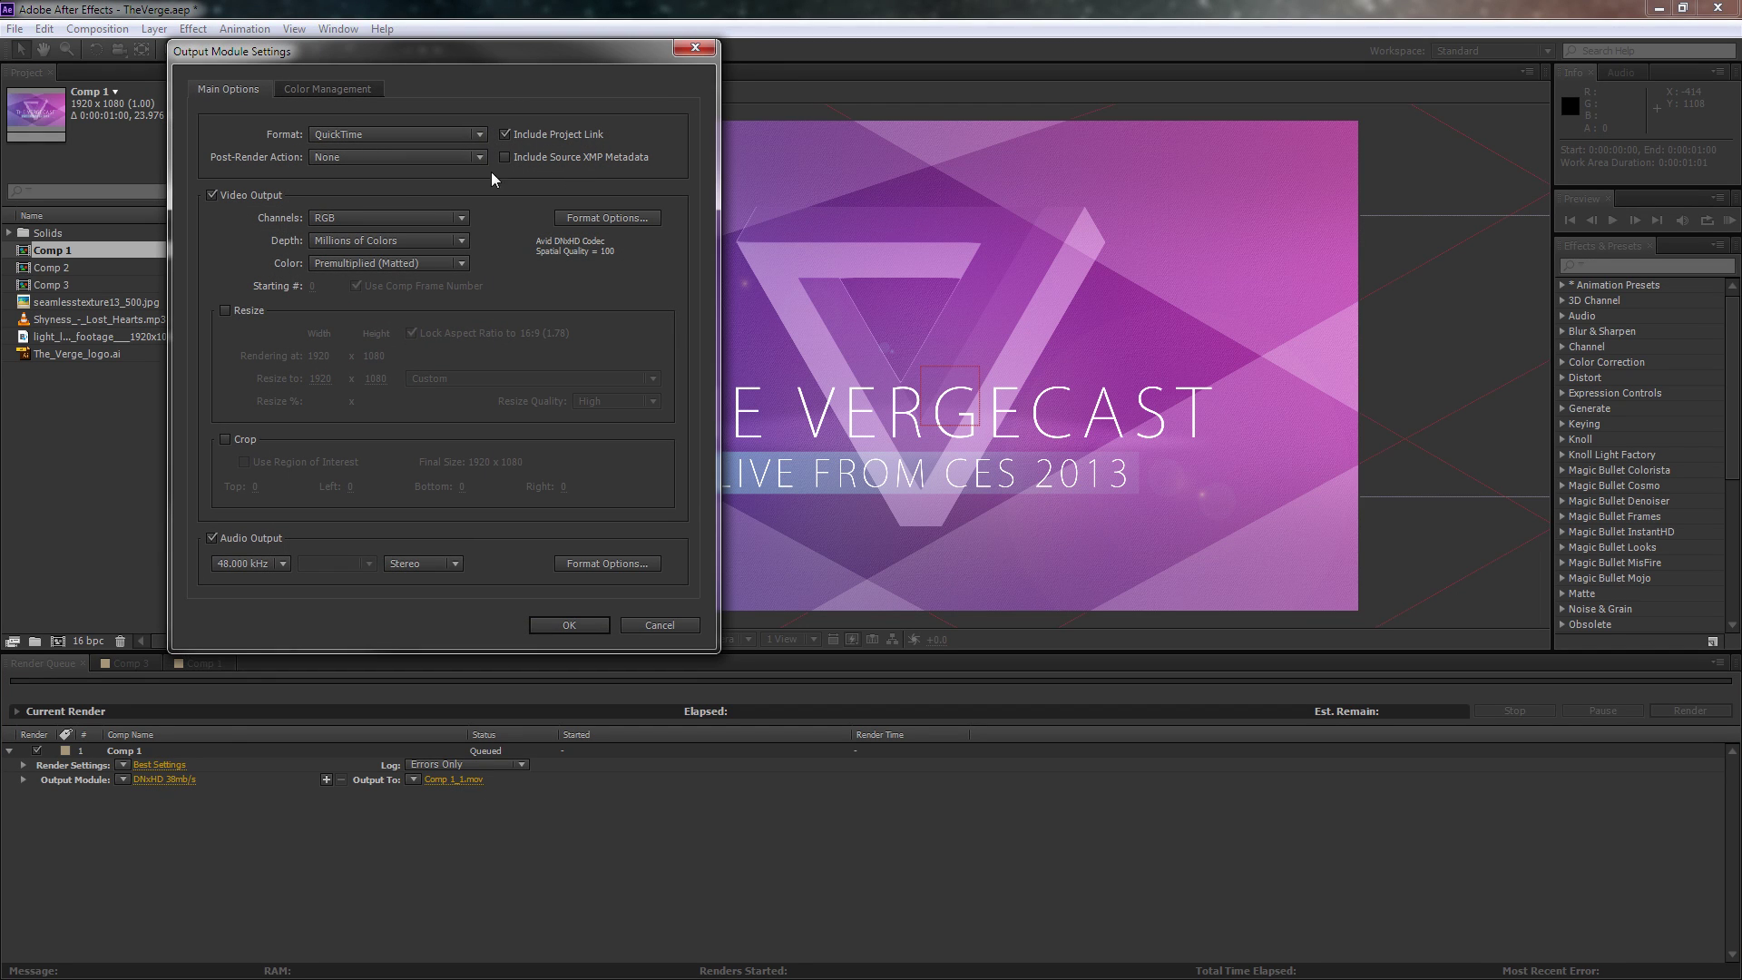
# Step: Open the QuickTime format options and review the video codec list
pyautogui.click(603, 220)
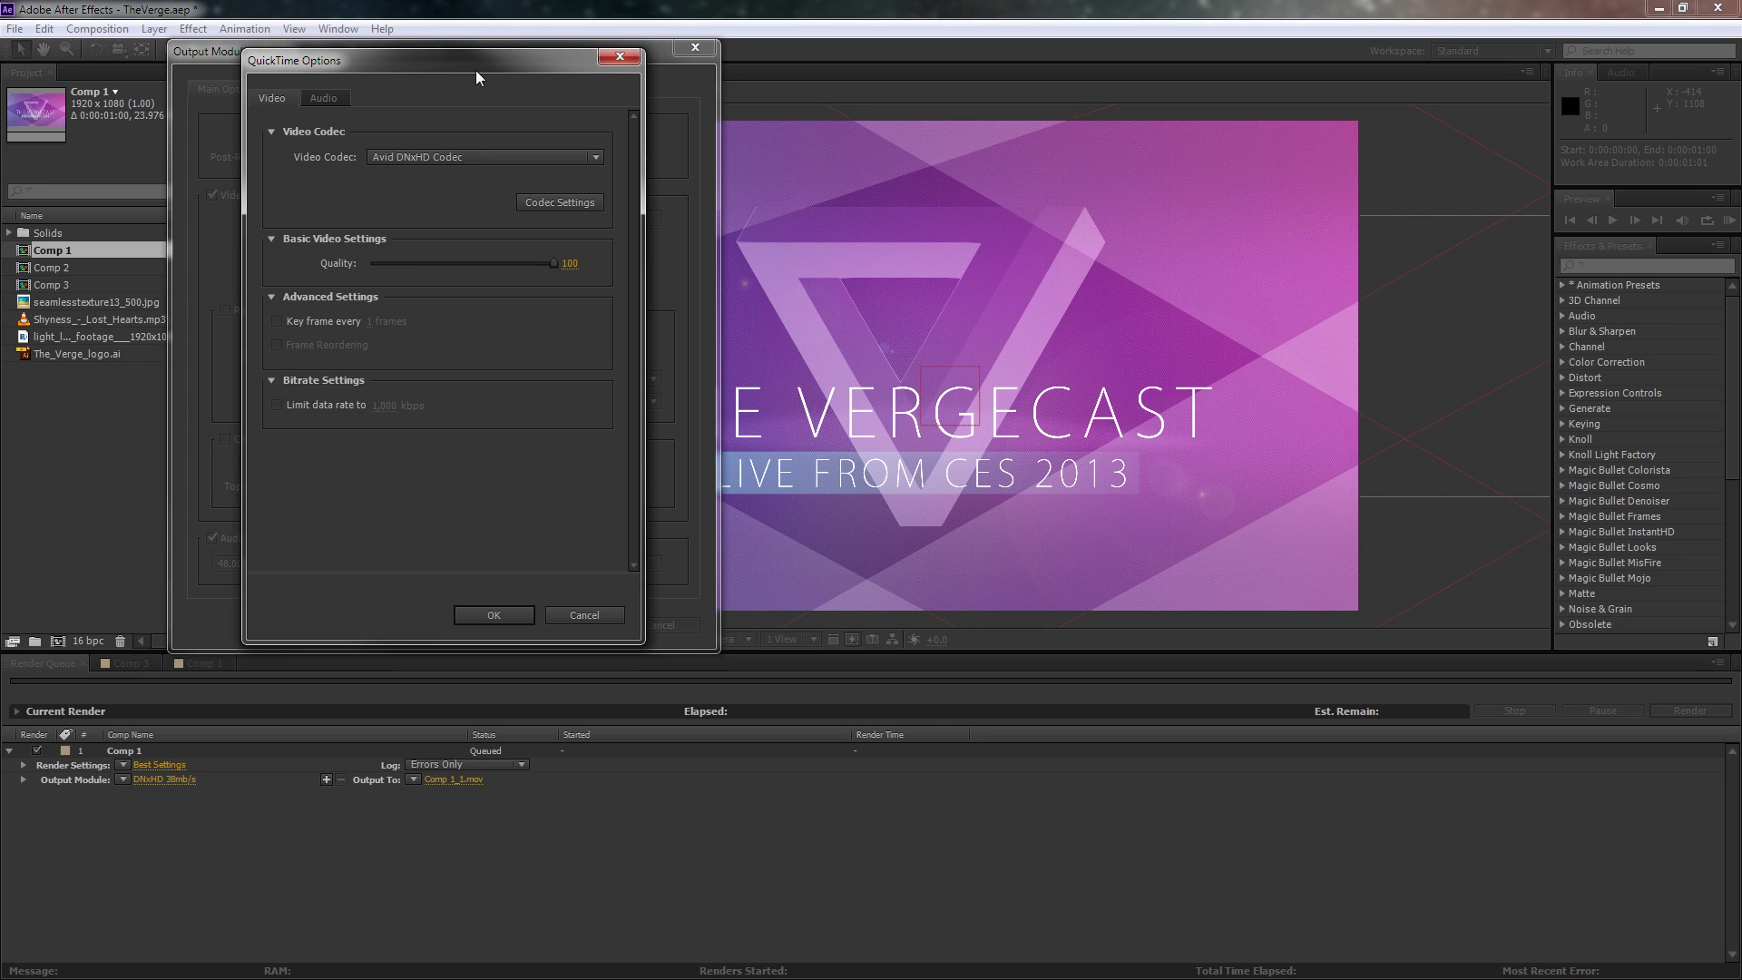
pyautogui.moveTo(476, 72); pyautogui.dragTo(858, 93)
pyautogui.click(786, 178)
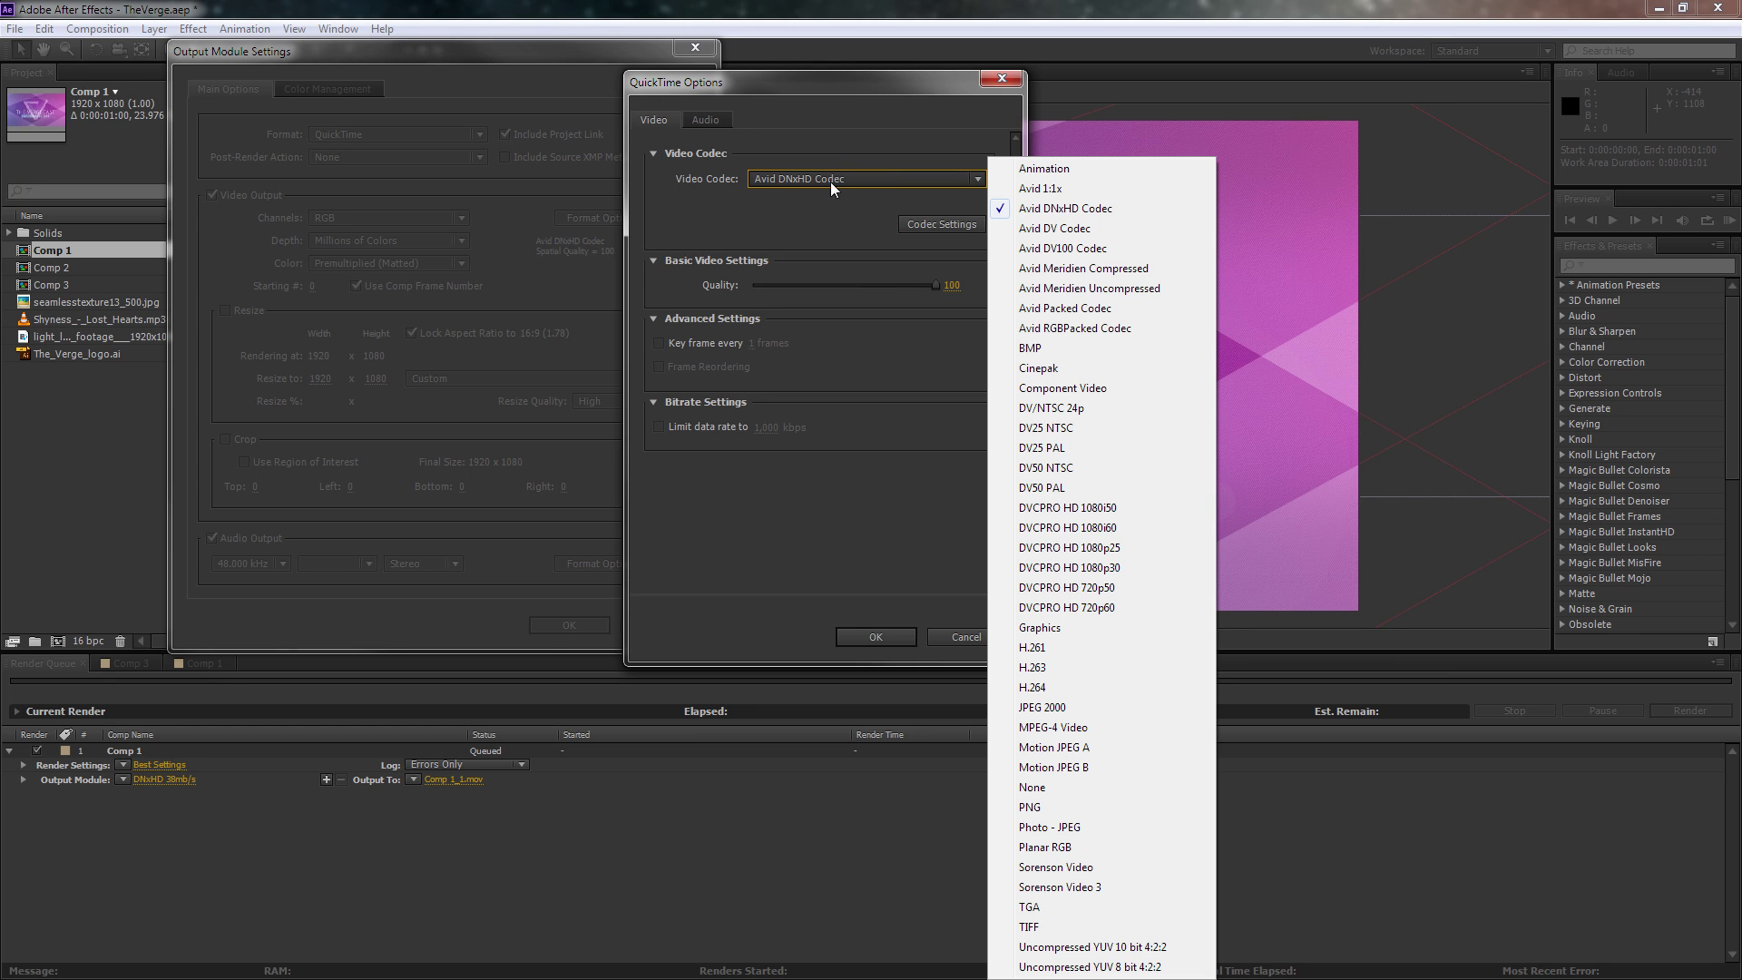
pyautogui.click(1002, 78)
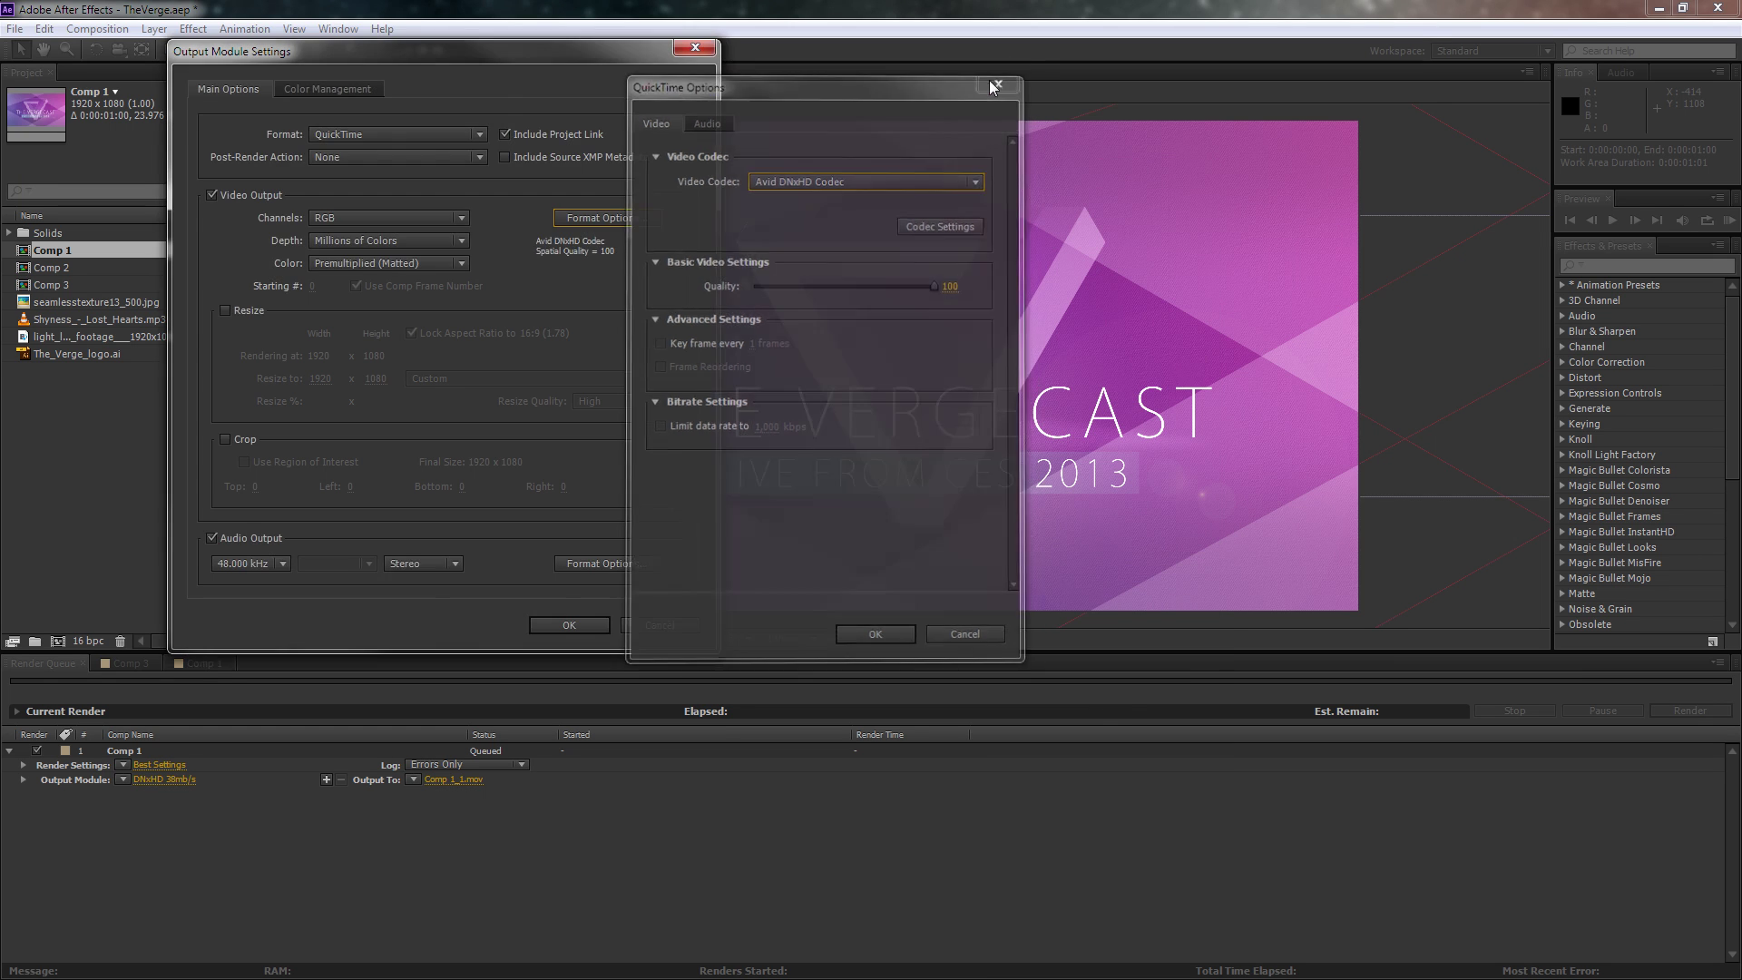
# Step: Keep QuickTime as the output format and reopen its options showing Avid DNxHD Codec
pyautogui.click(331, 136)
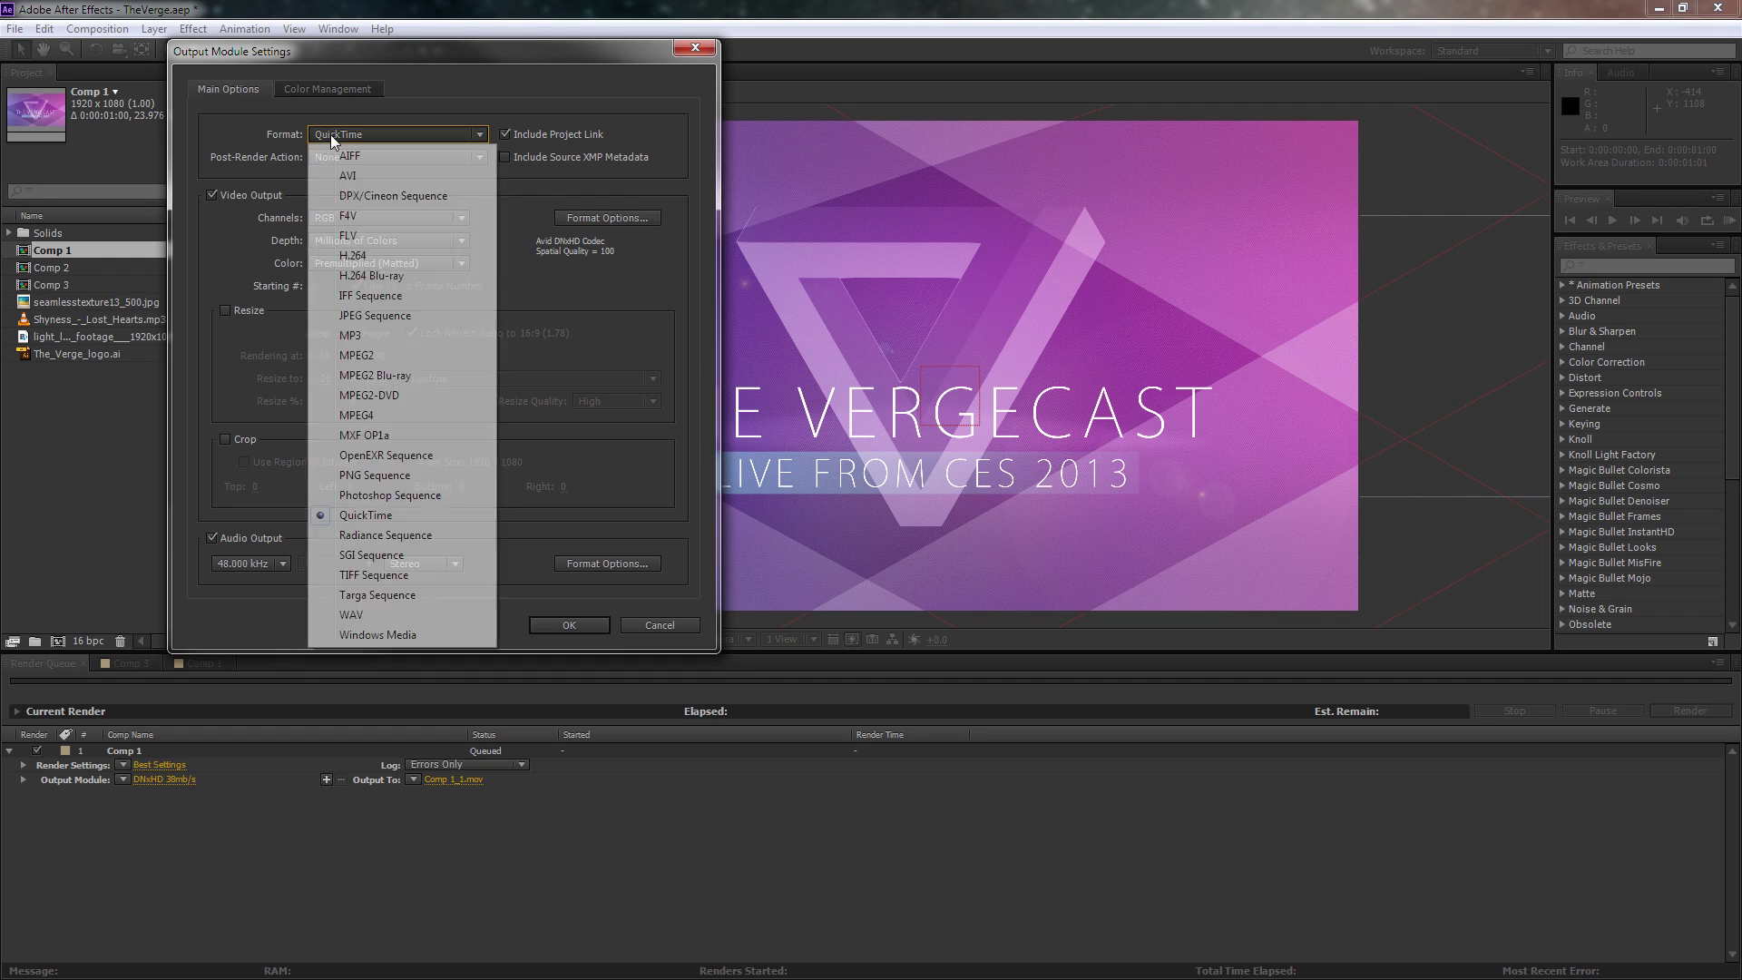
pyautogui.click(417, 516)
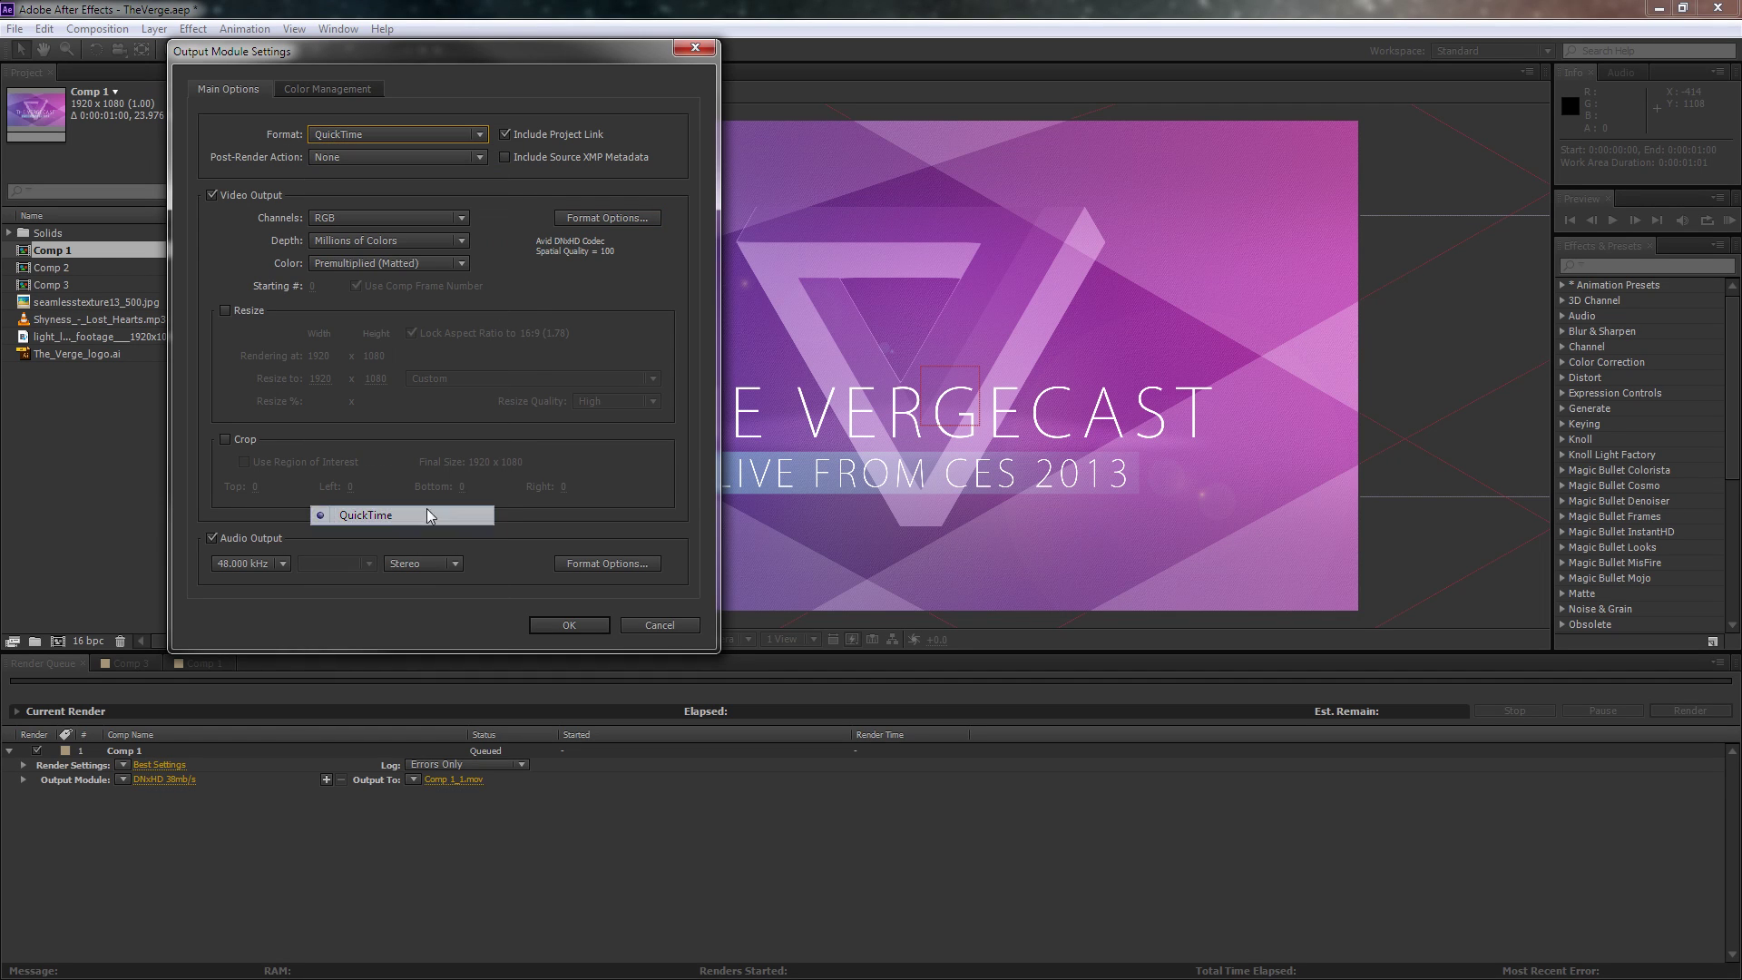
pyautogui.click(573, 224)
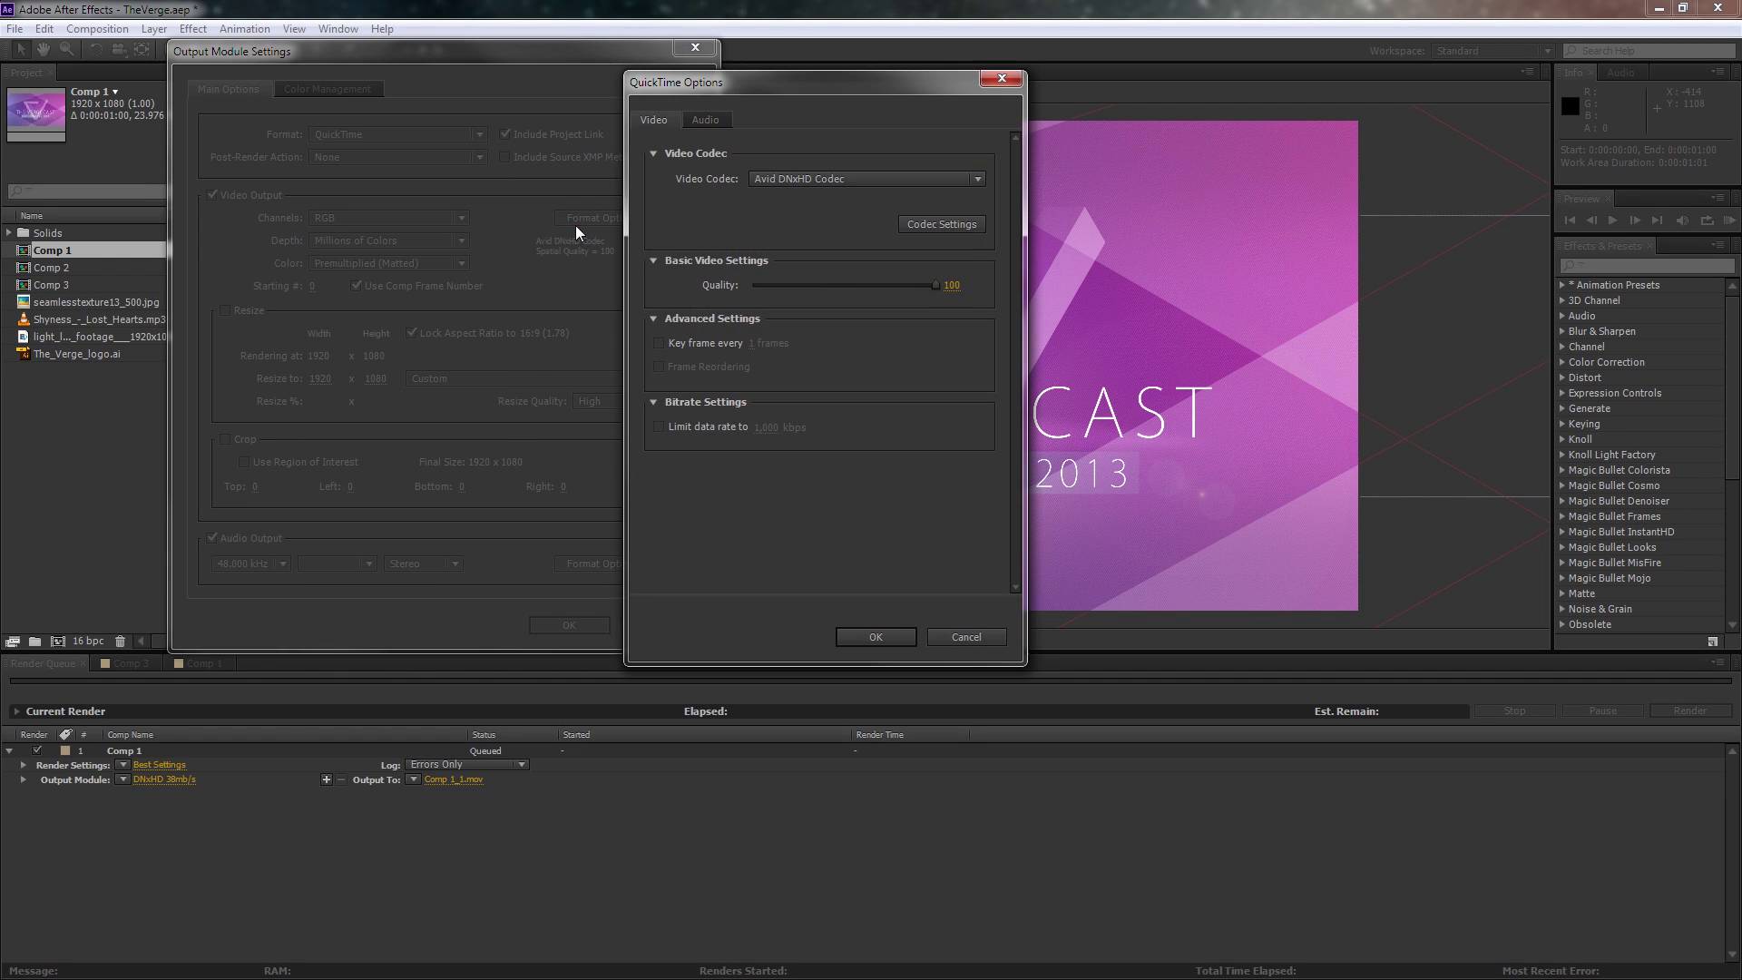
pyautogui.click(789, 181)
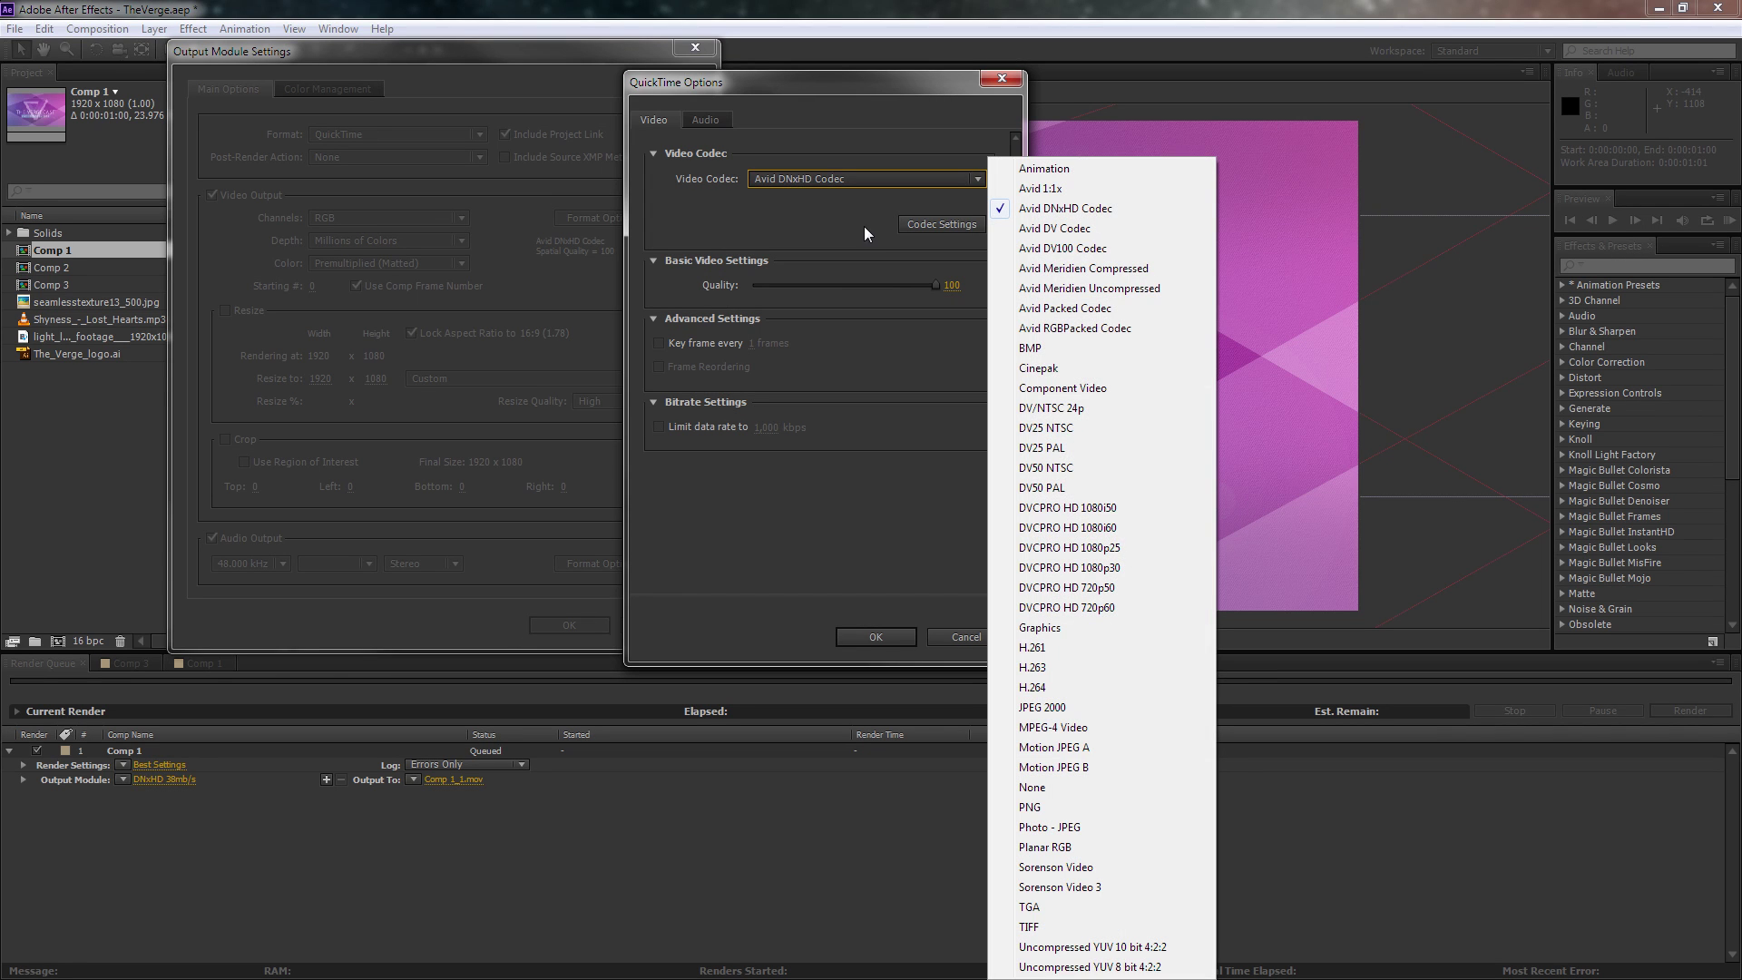
# Step: Set the Avid DNxHD codec resolution to 1080p/24 DNxHD 175 8-bit and confirm
pyautogui.click(910, 226)
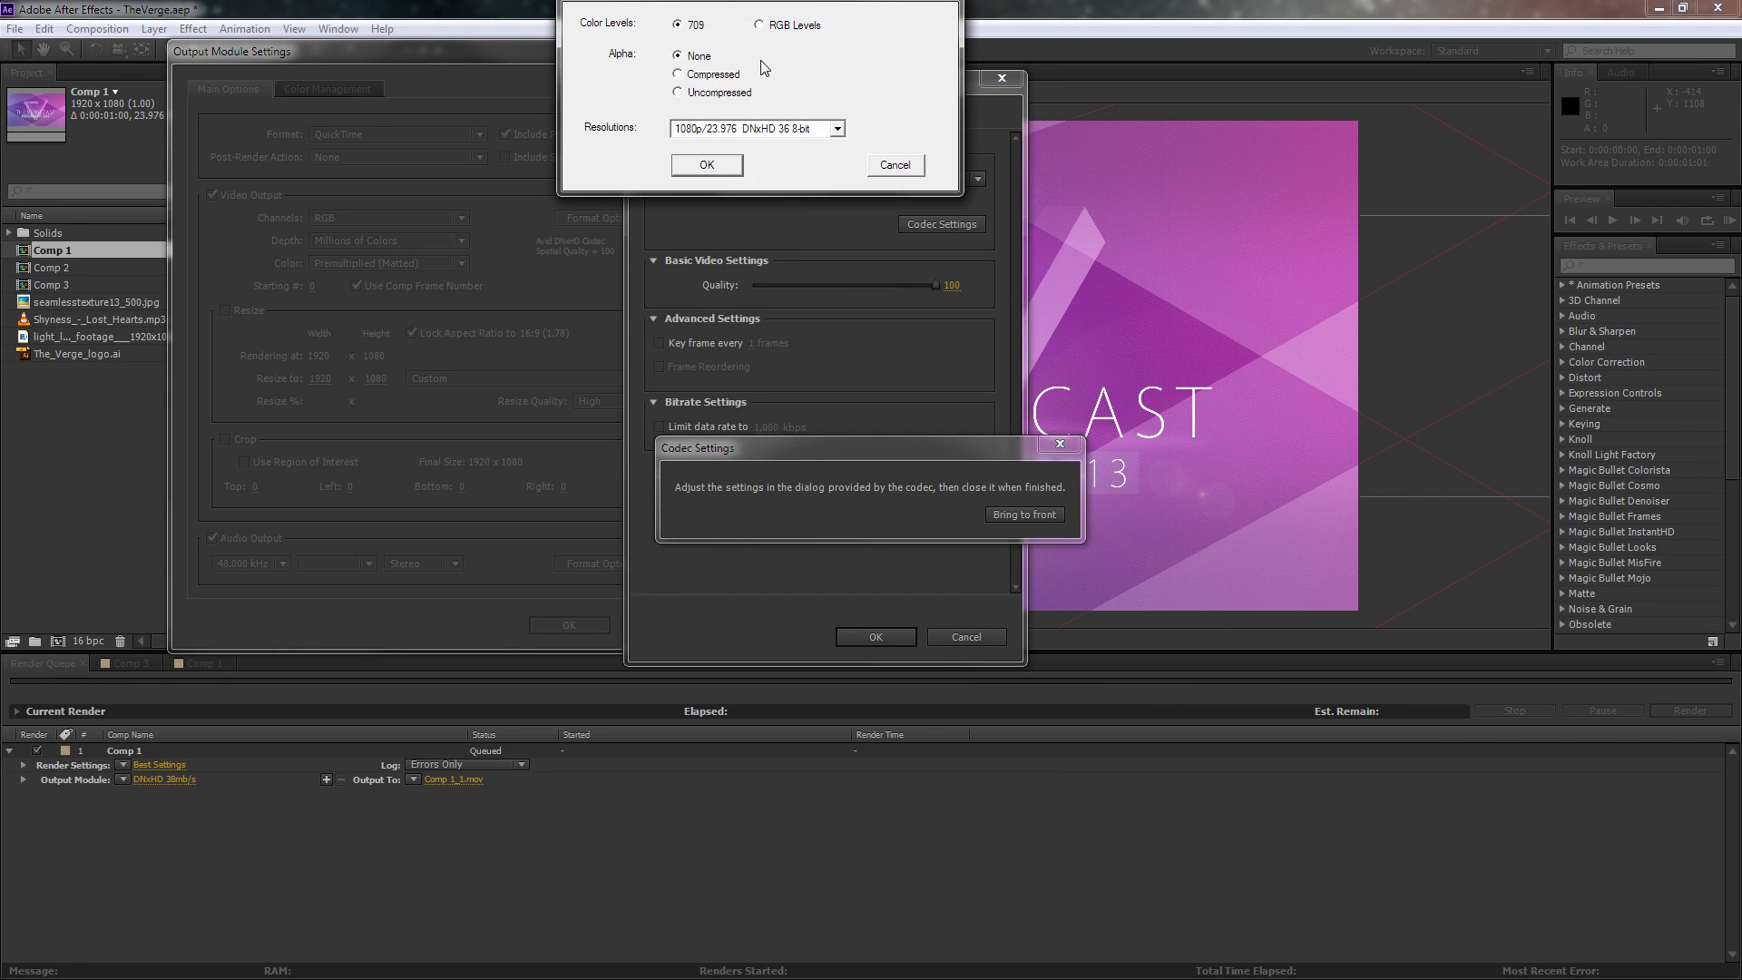
pyautogui.moveTo(758, 7); pyautogui.dragTo(653, 220)
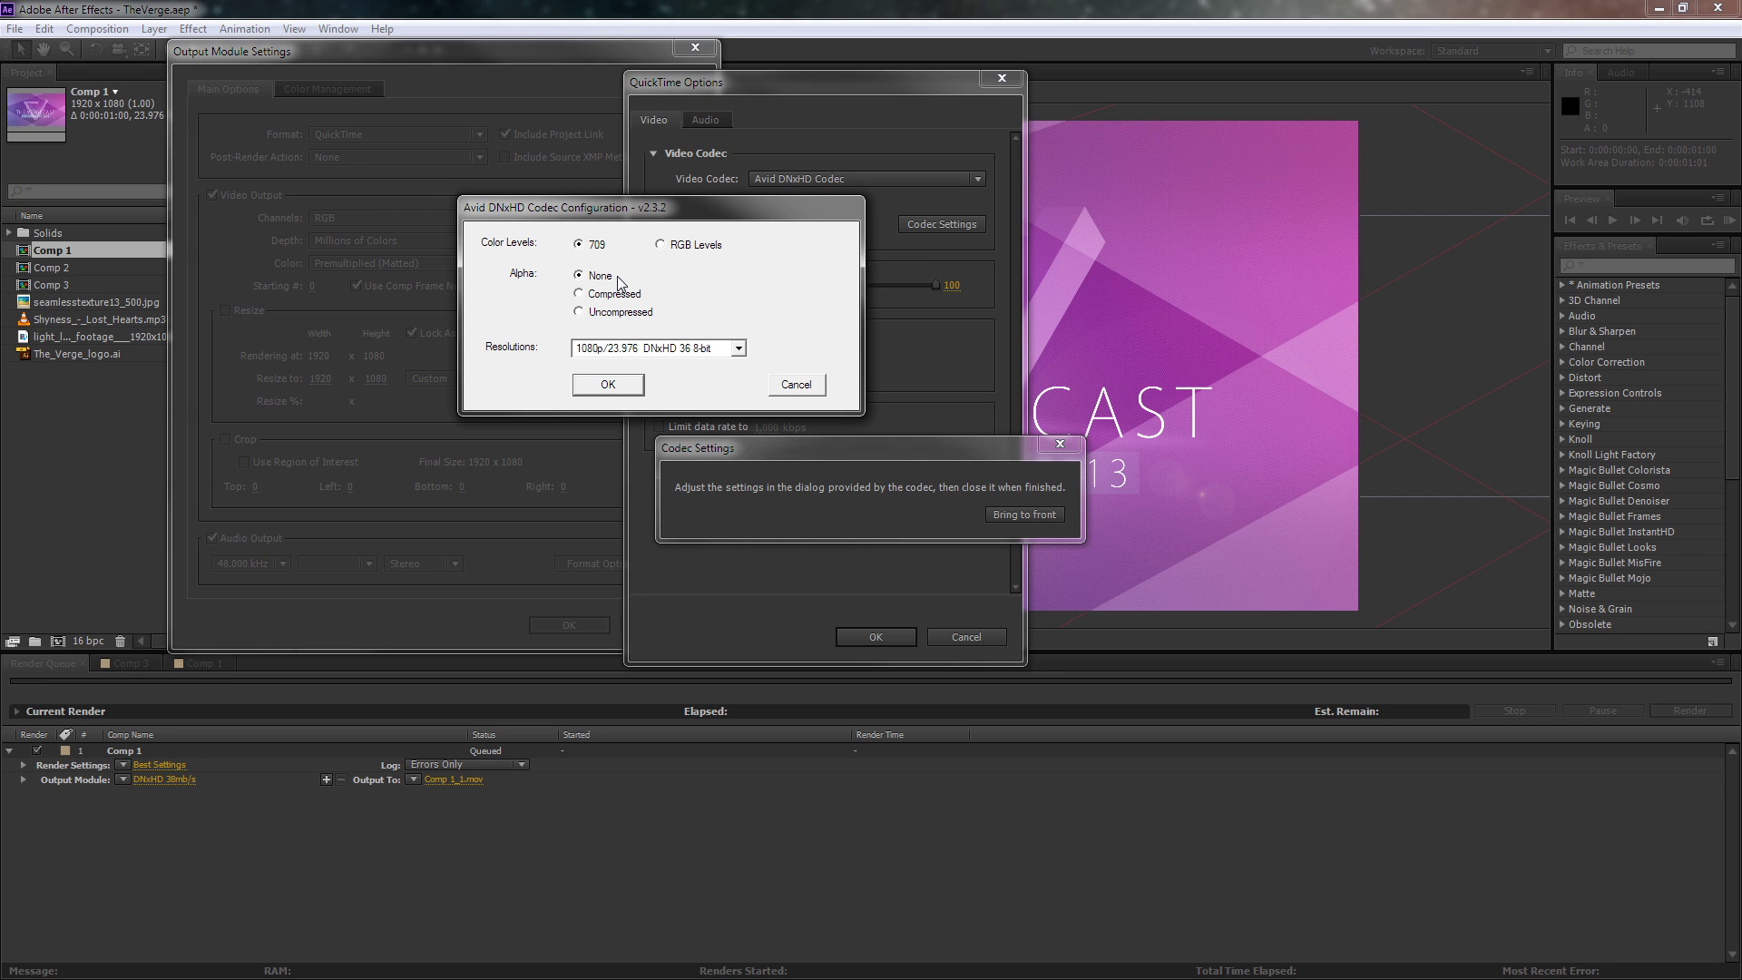
pyautogui.click(615, 349)
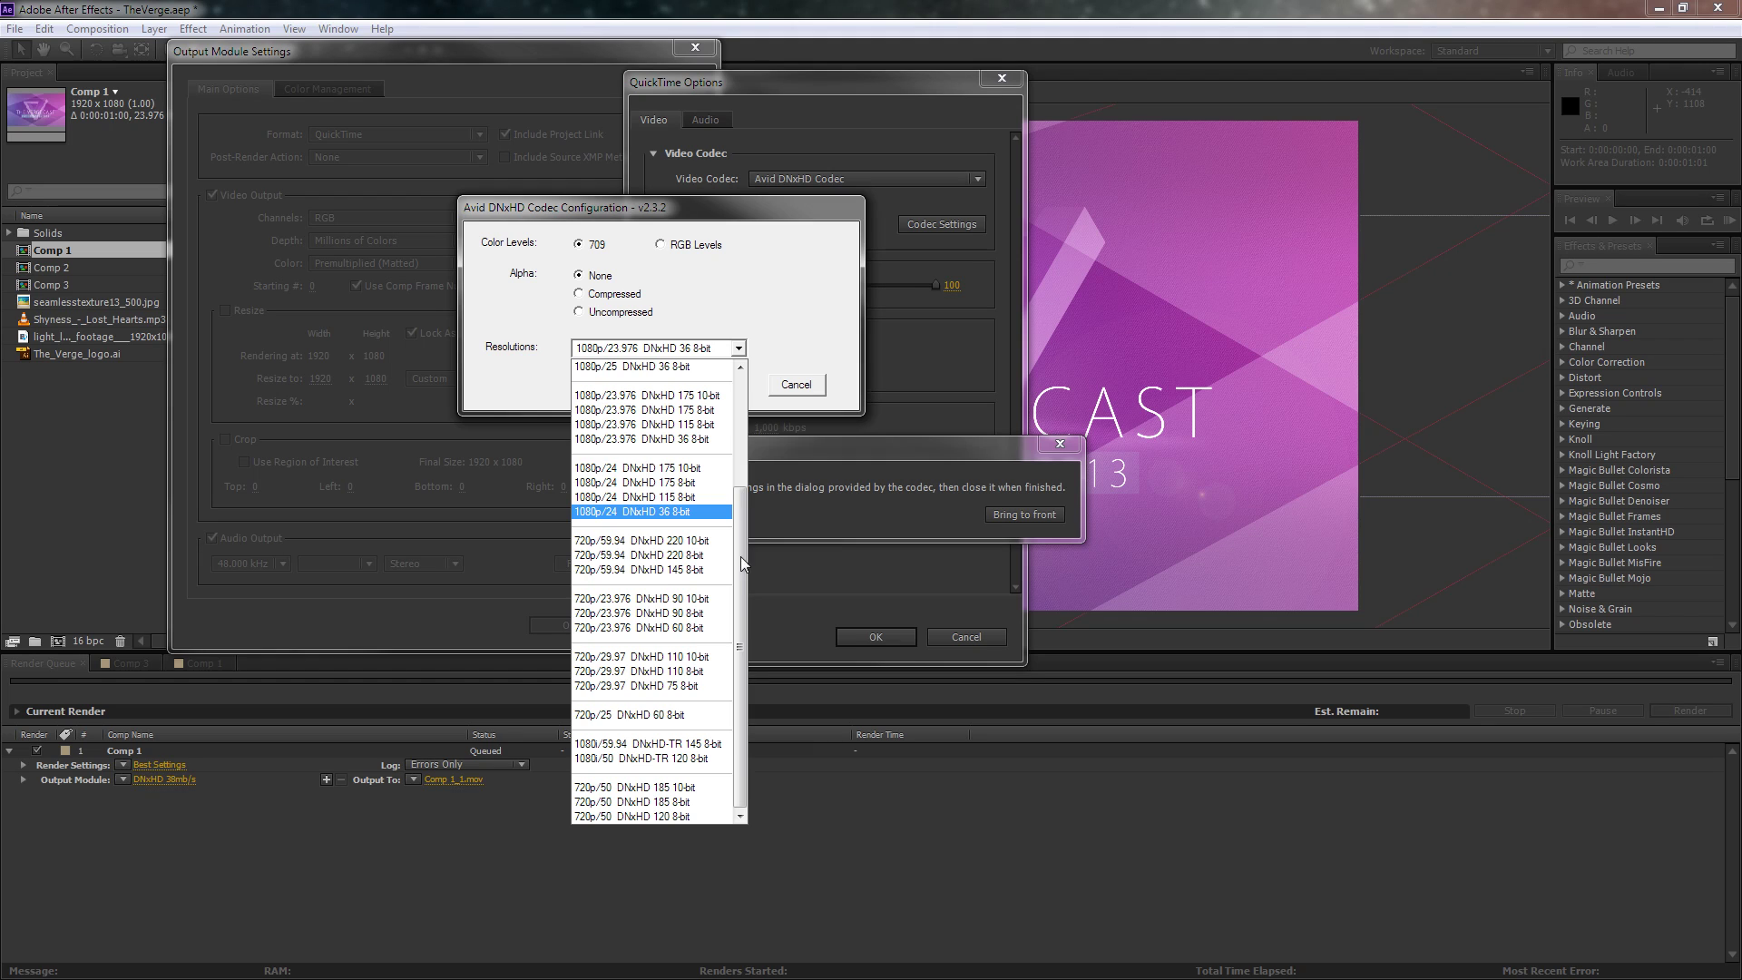
pyautogui.scroll(4, 737, 380)
pyautogui.scroll(-4, 736, 403)
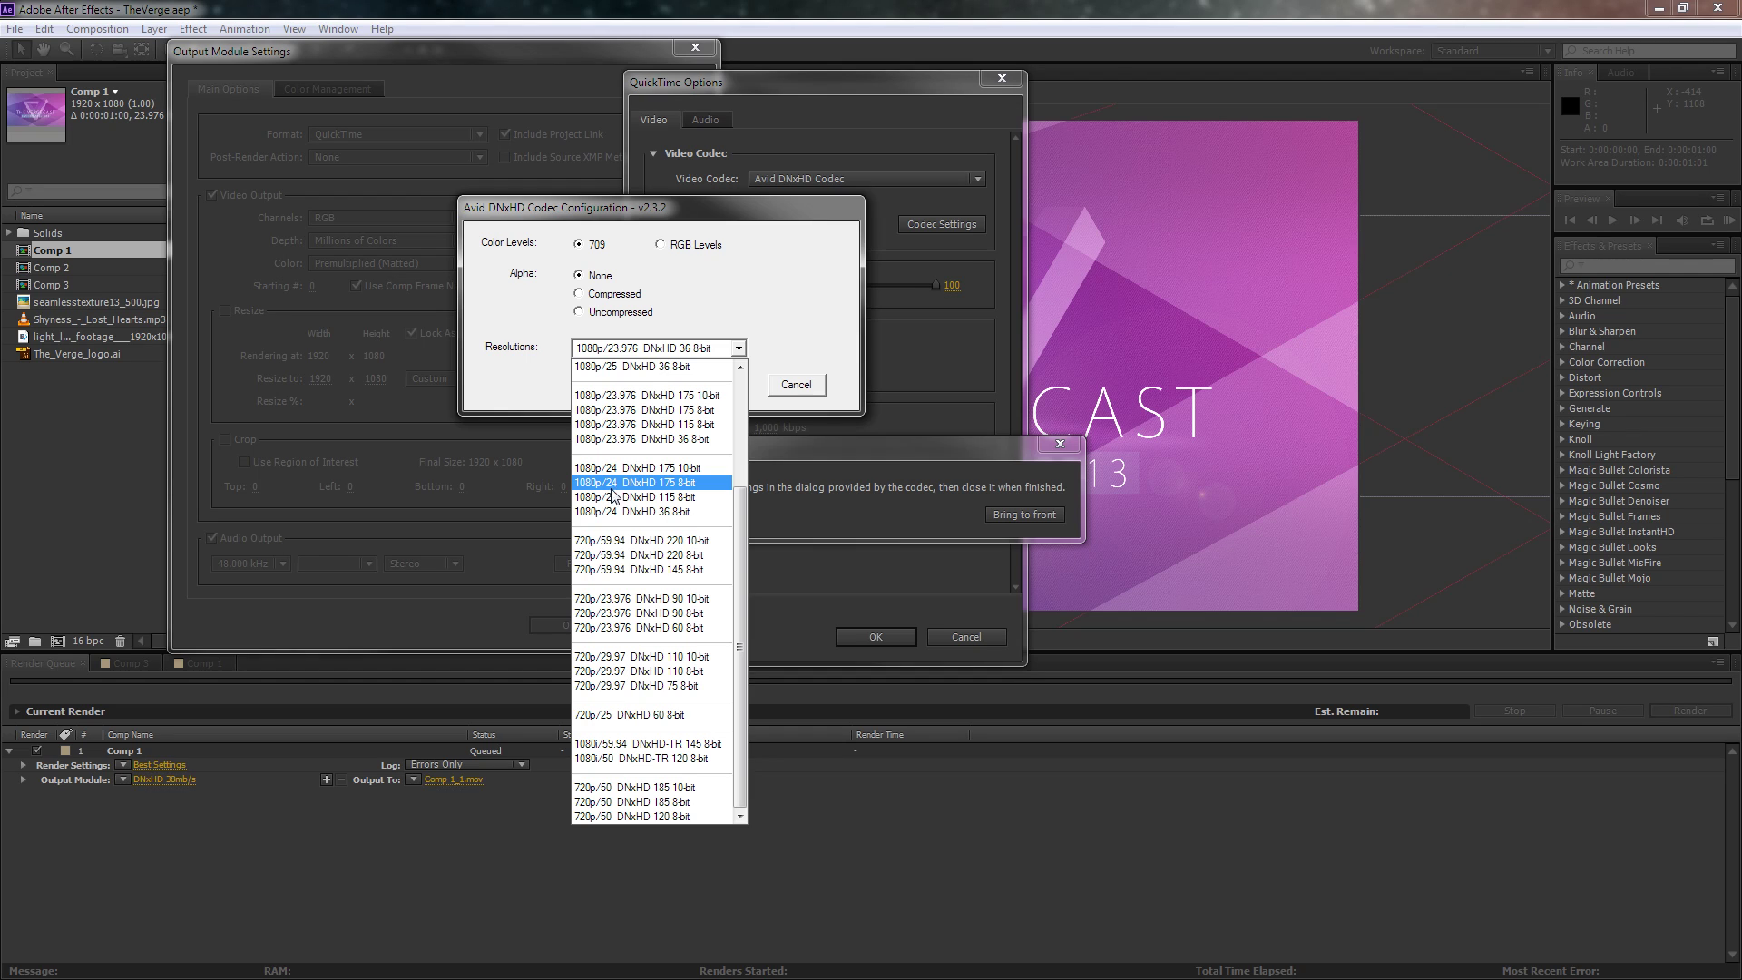
pyautogui.click(620, 484)
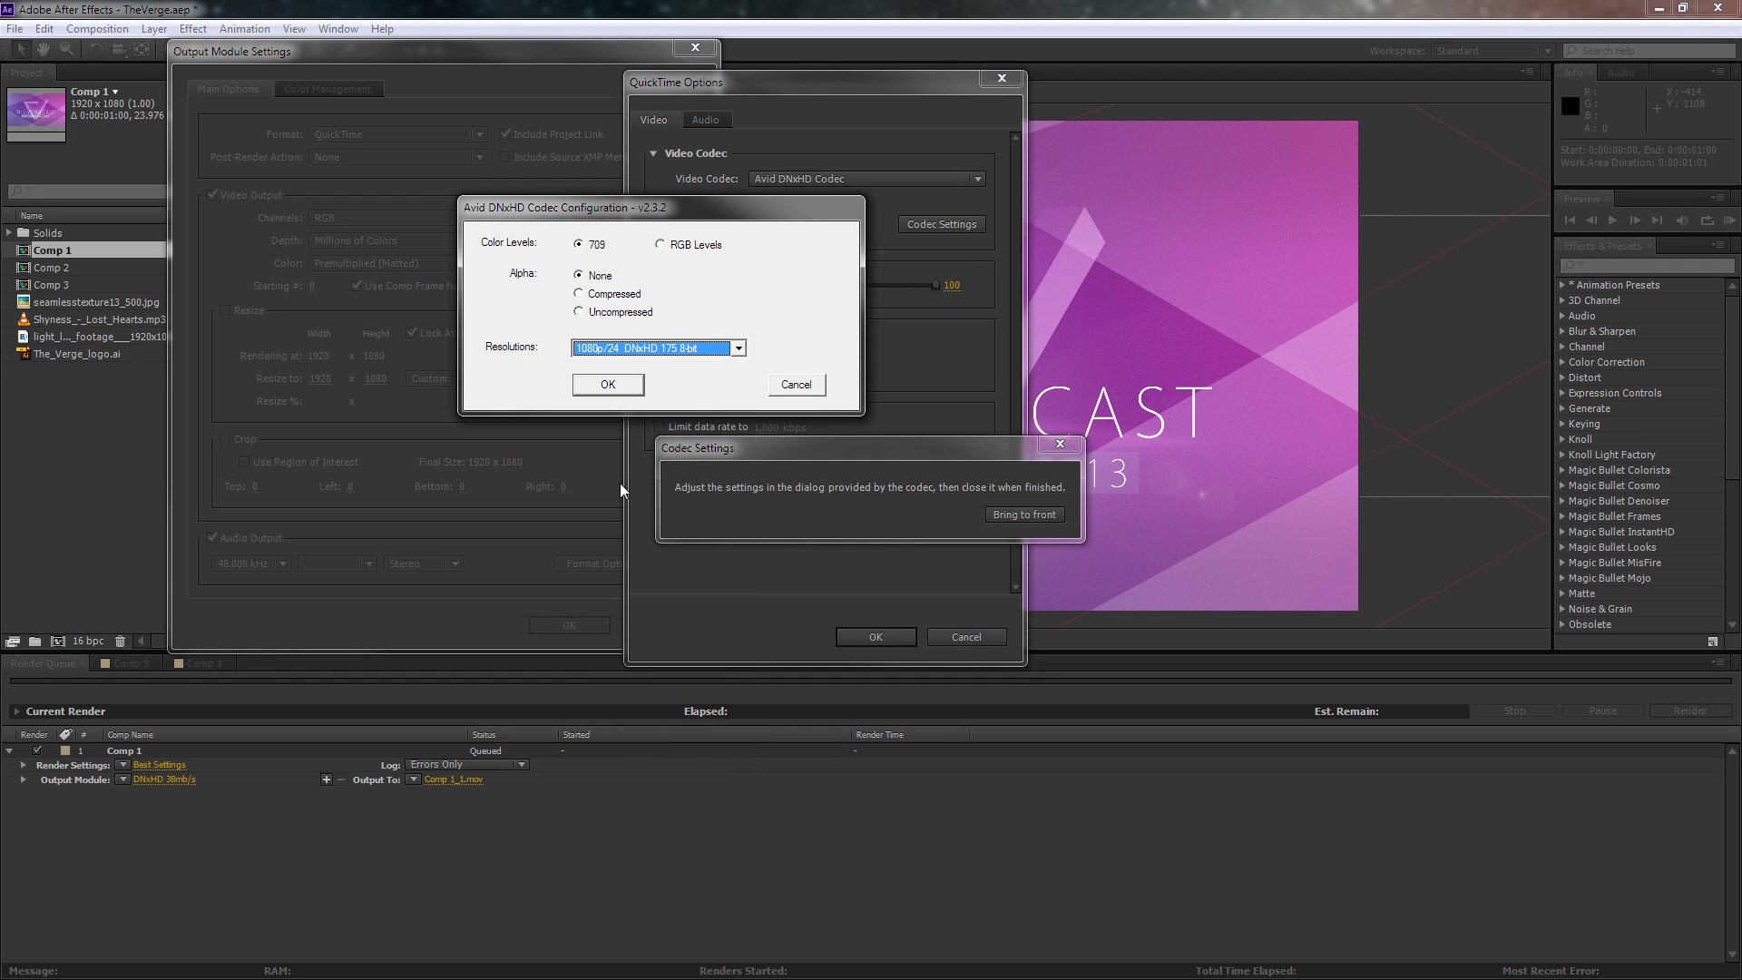
pyautogui.click(608, 384)
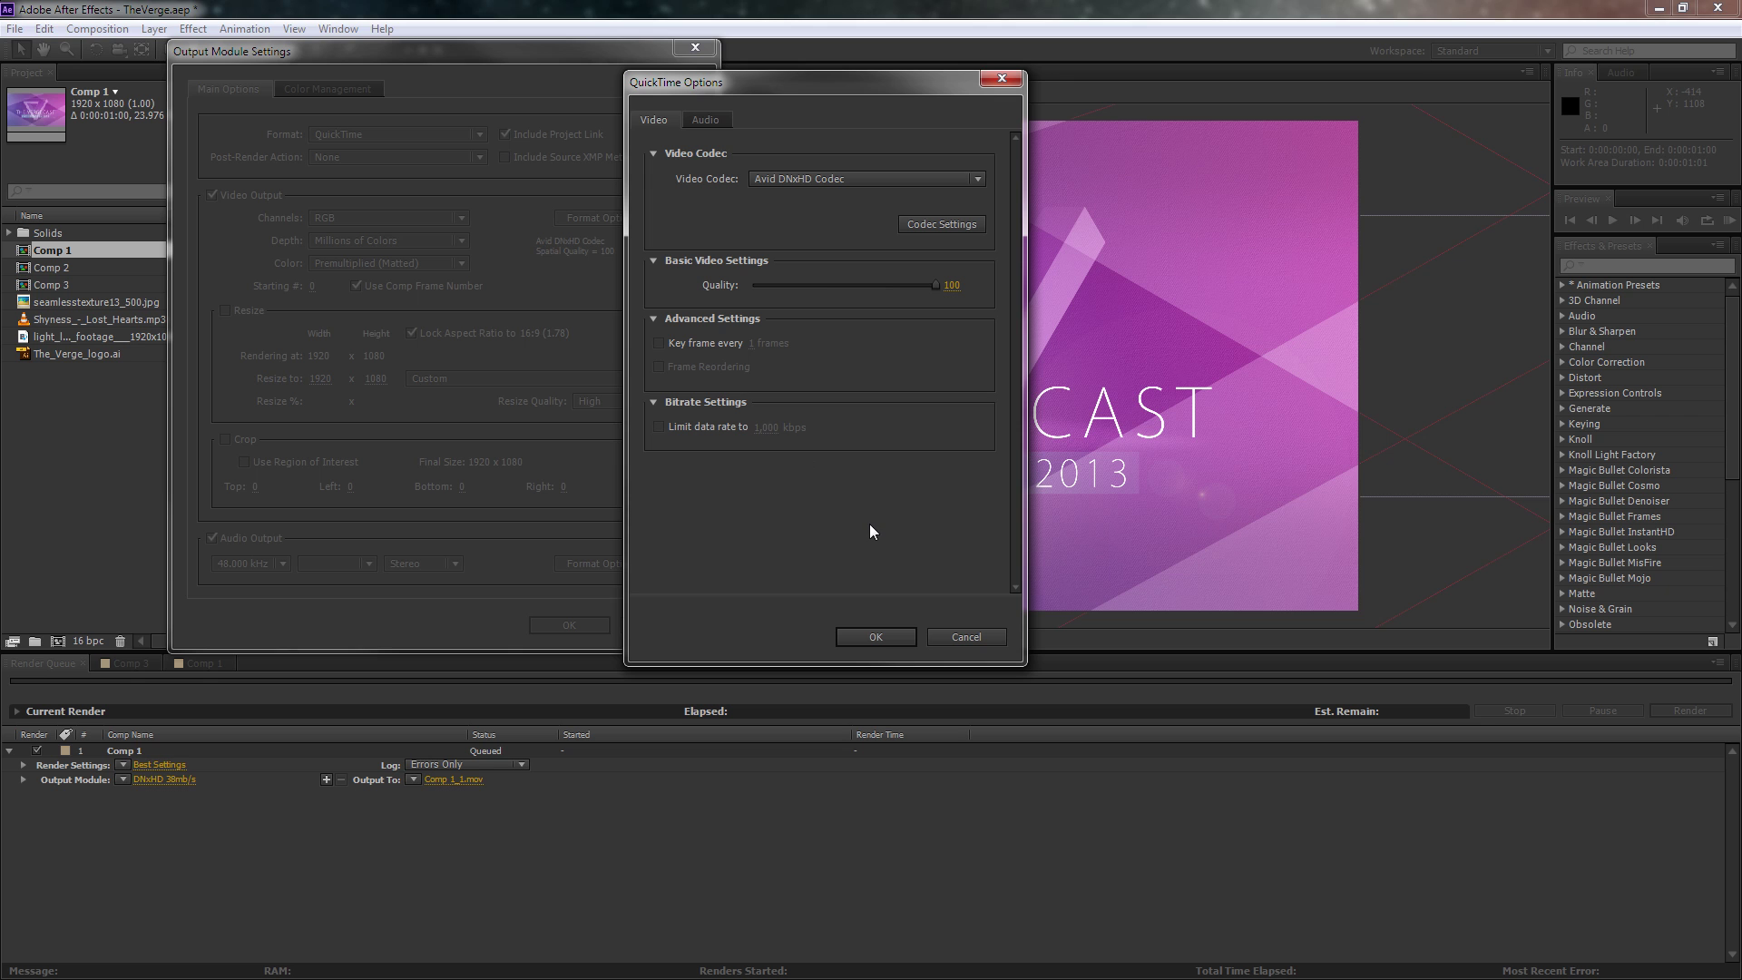
# Step: Confirm QuickTime Options and Output Module Settings so Comp 1's output reads Custom: QuickTime
pyautogui.click(875, 636)
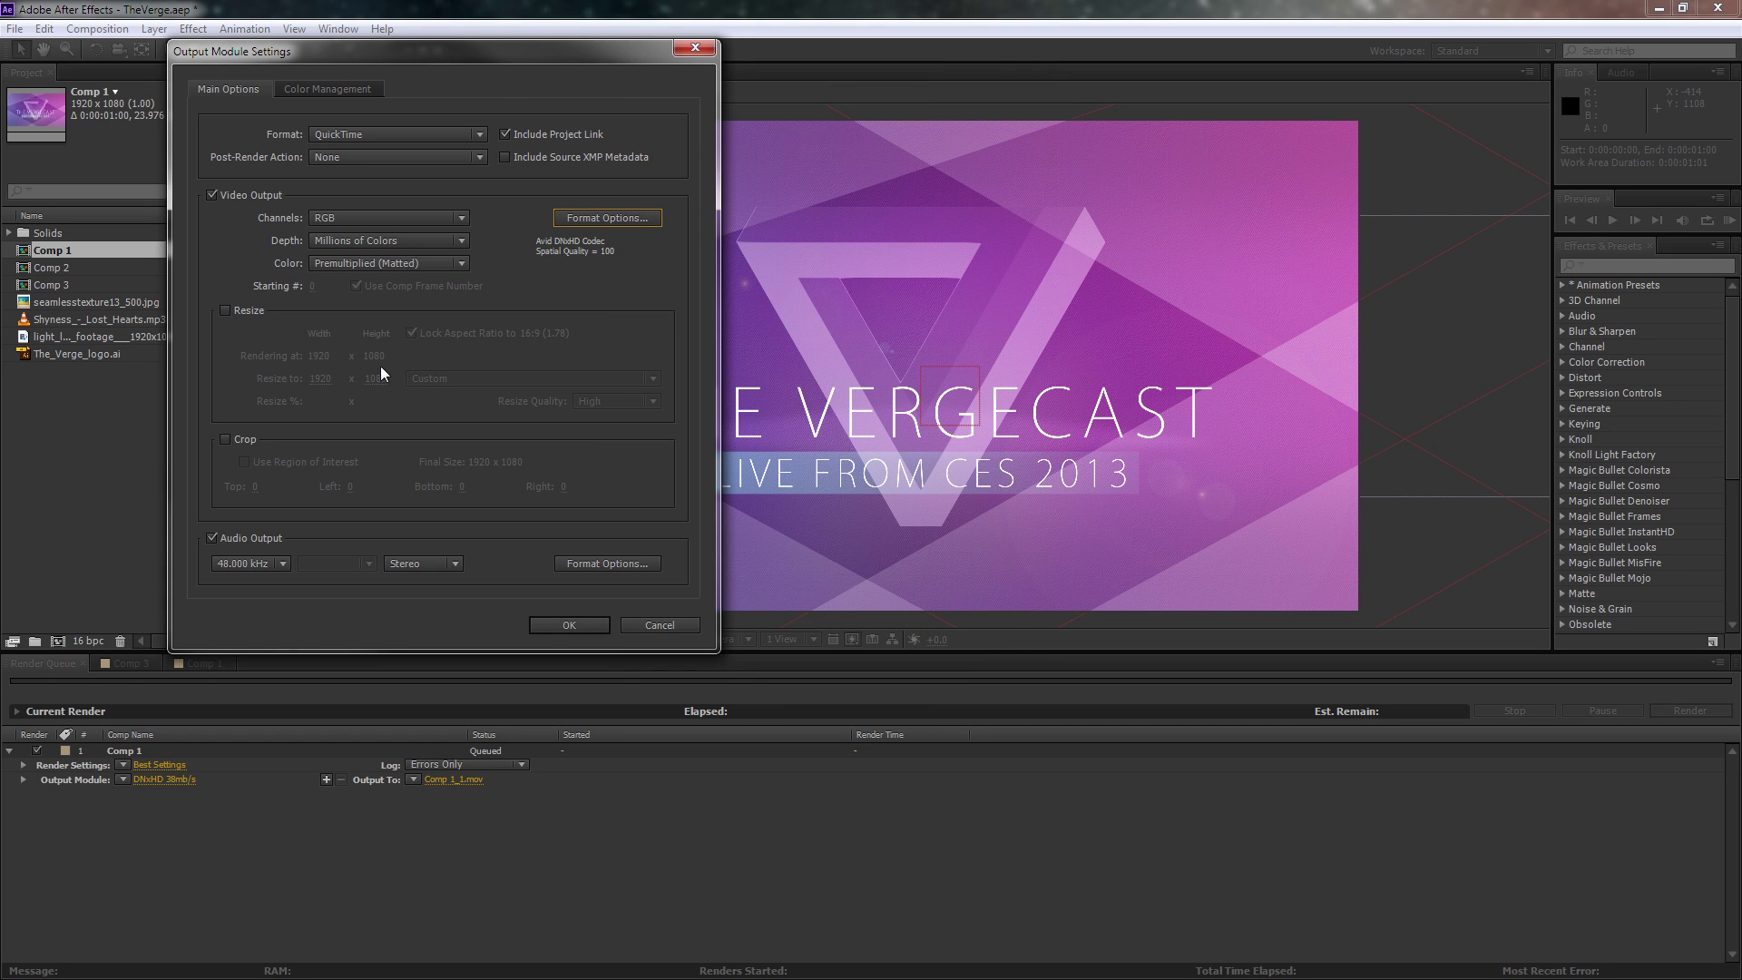
pyautogui.click(547, 625)
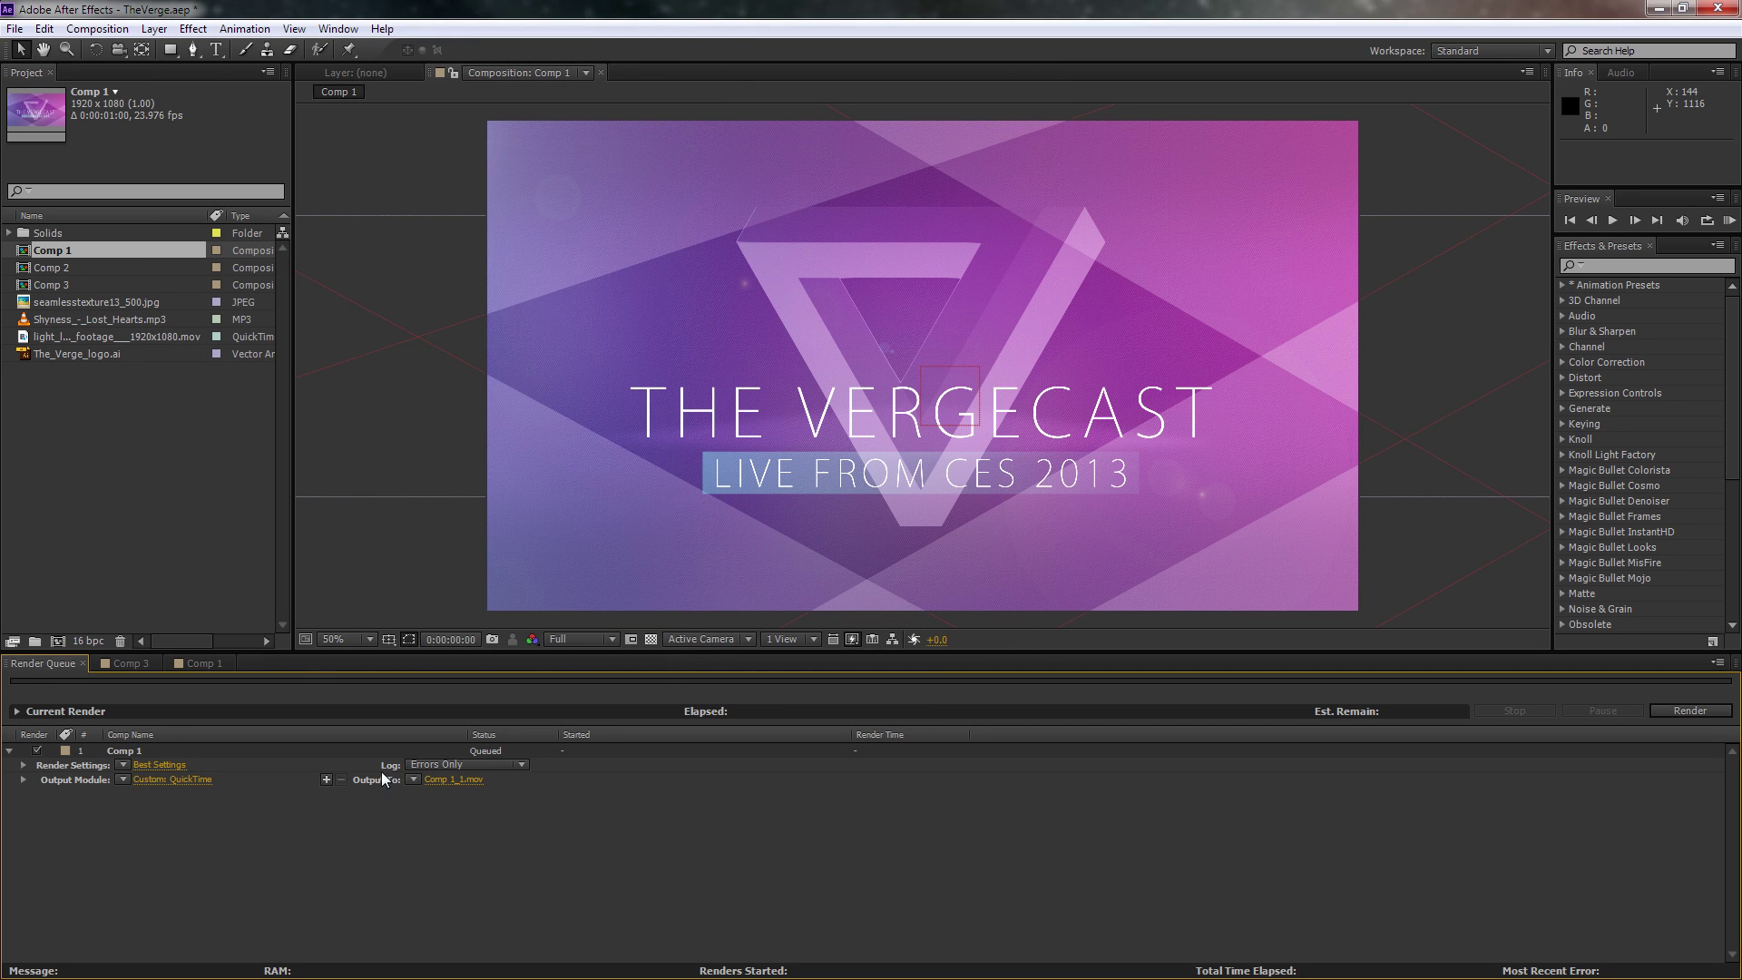
pyautogui.click(136, 754)
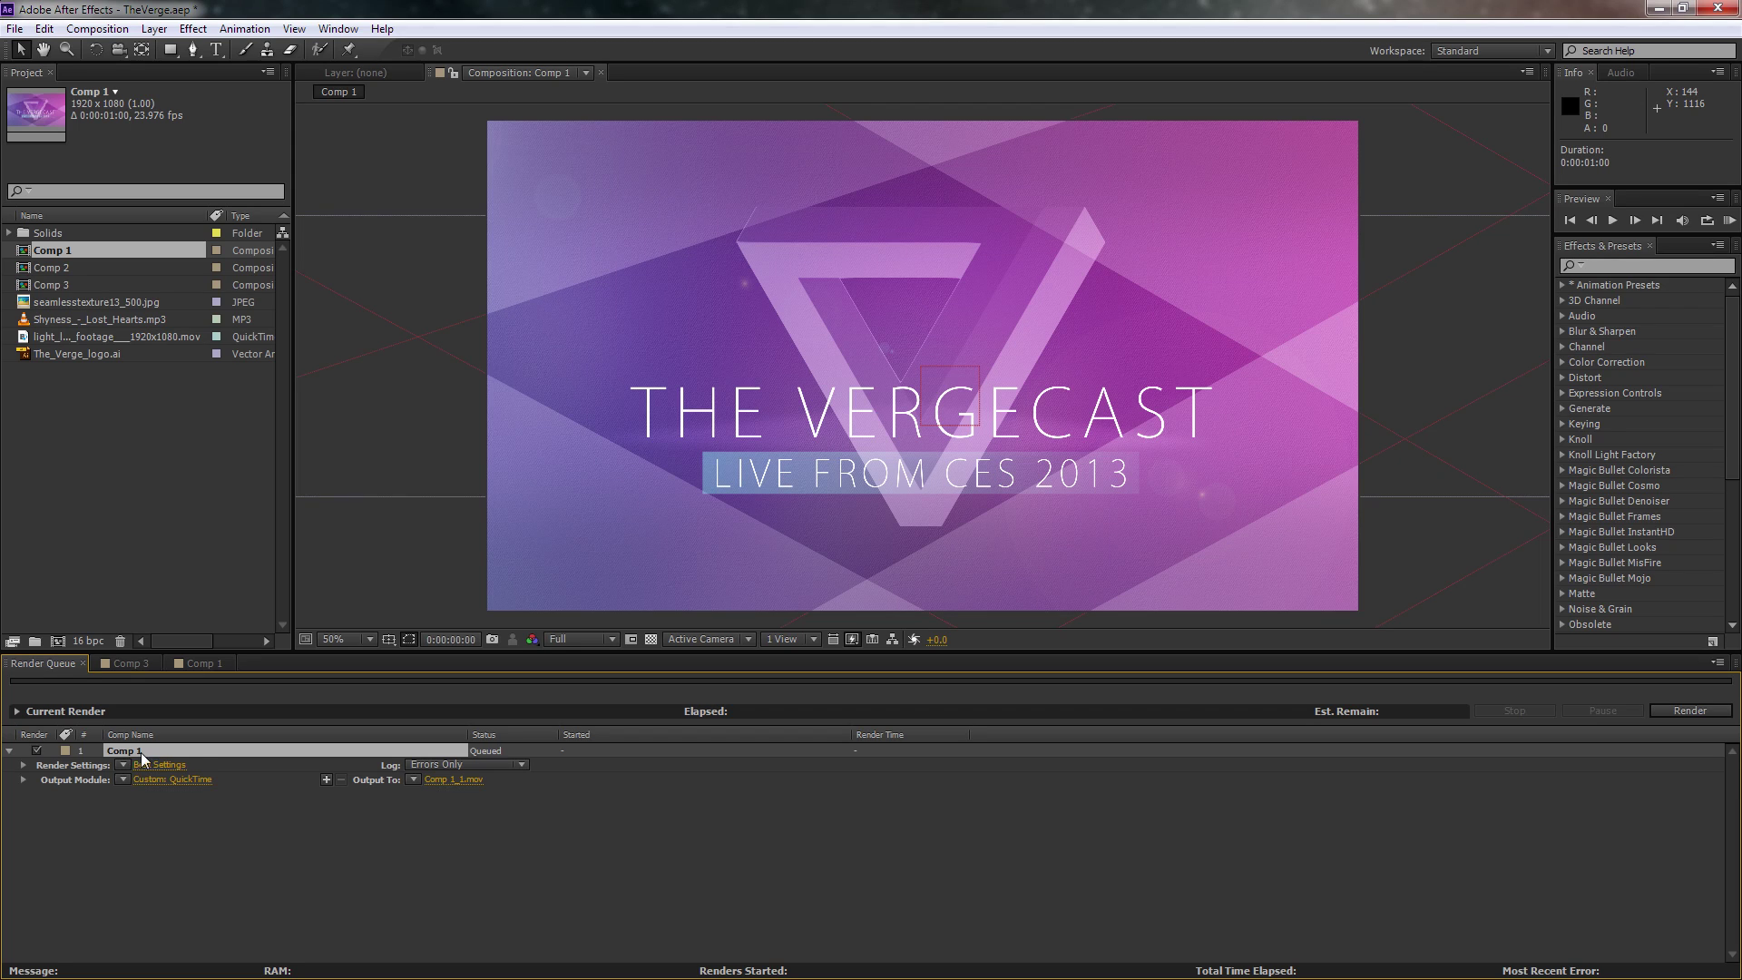
pyautogui.click(444, 823)
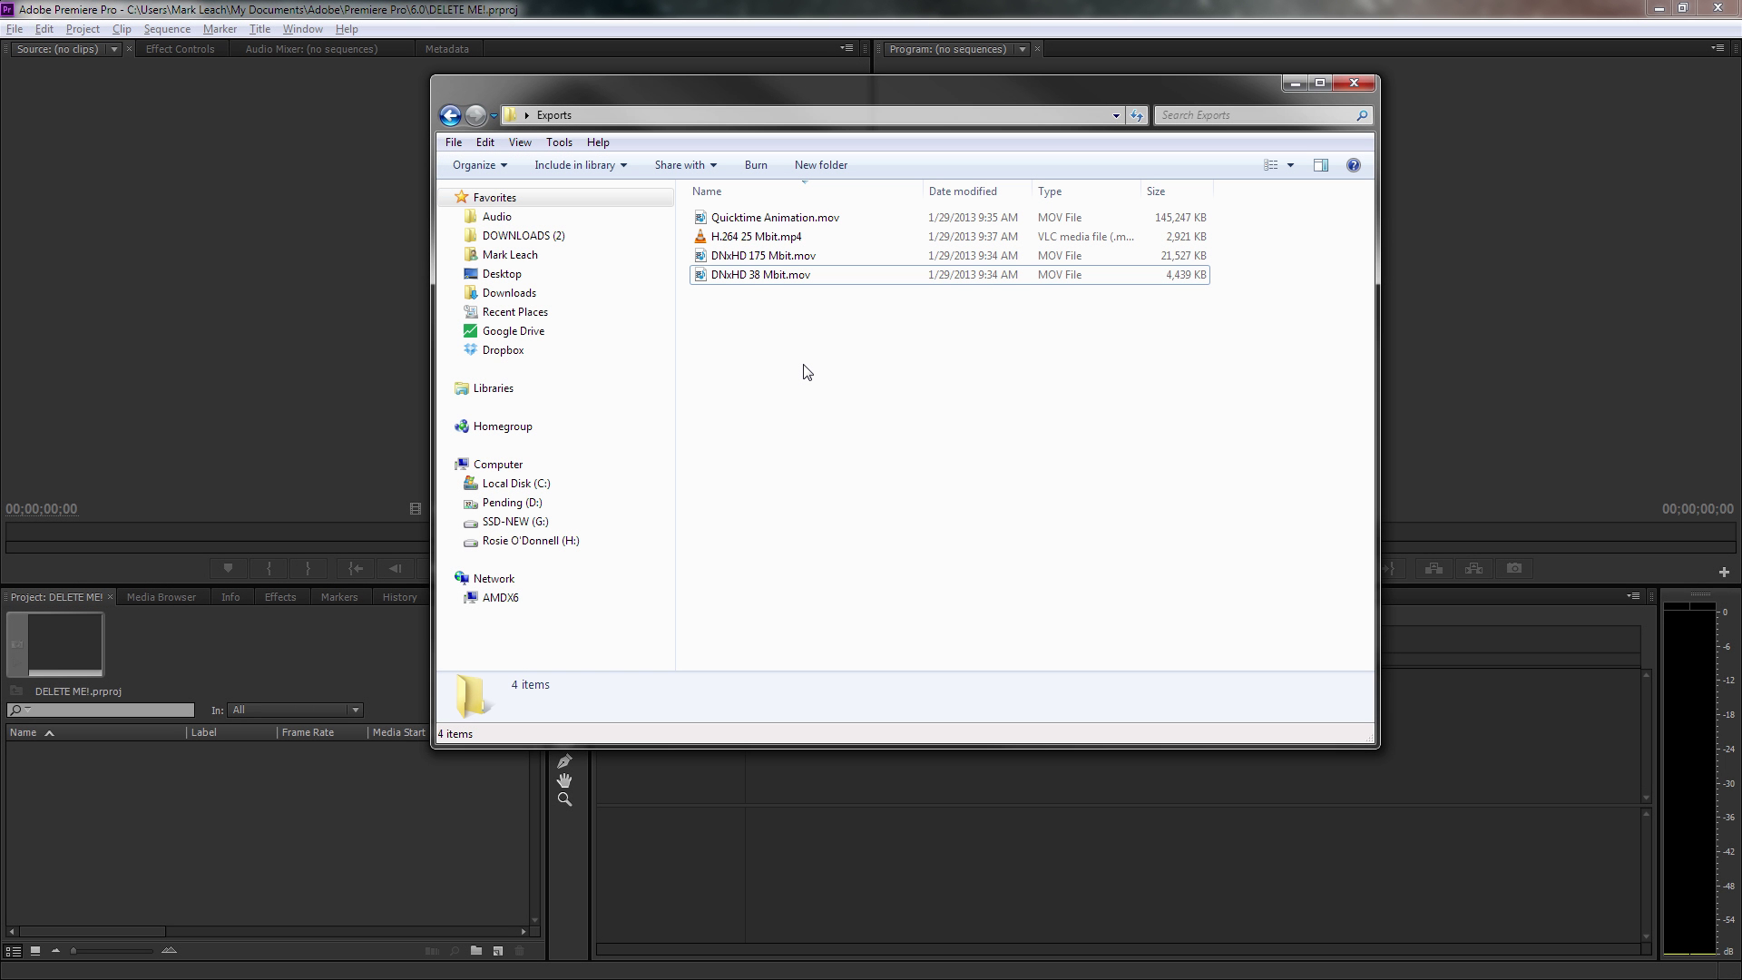
# Step: Check each export's size: Quicktime Animation.mov, H.264 25 Mbit.mp4, then the two DNxHD files
pyautogui.click(825, 227)
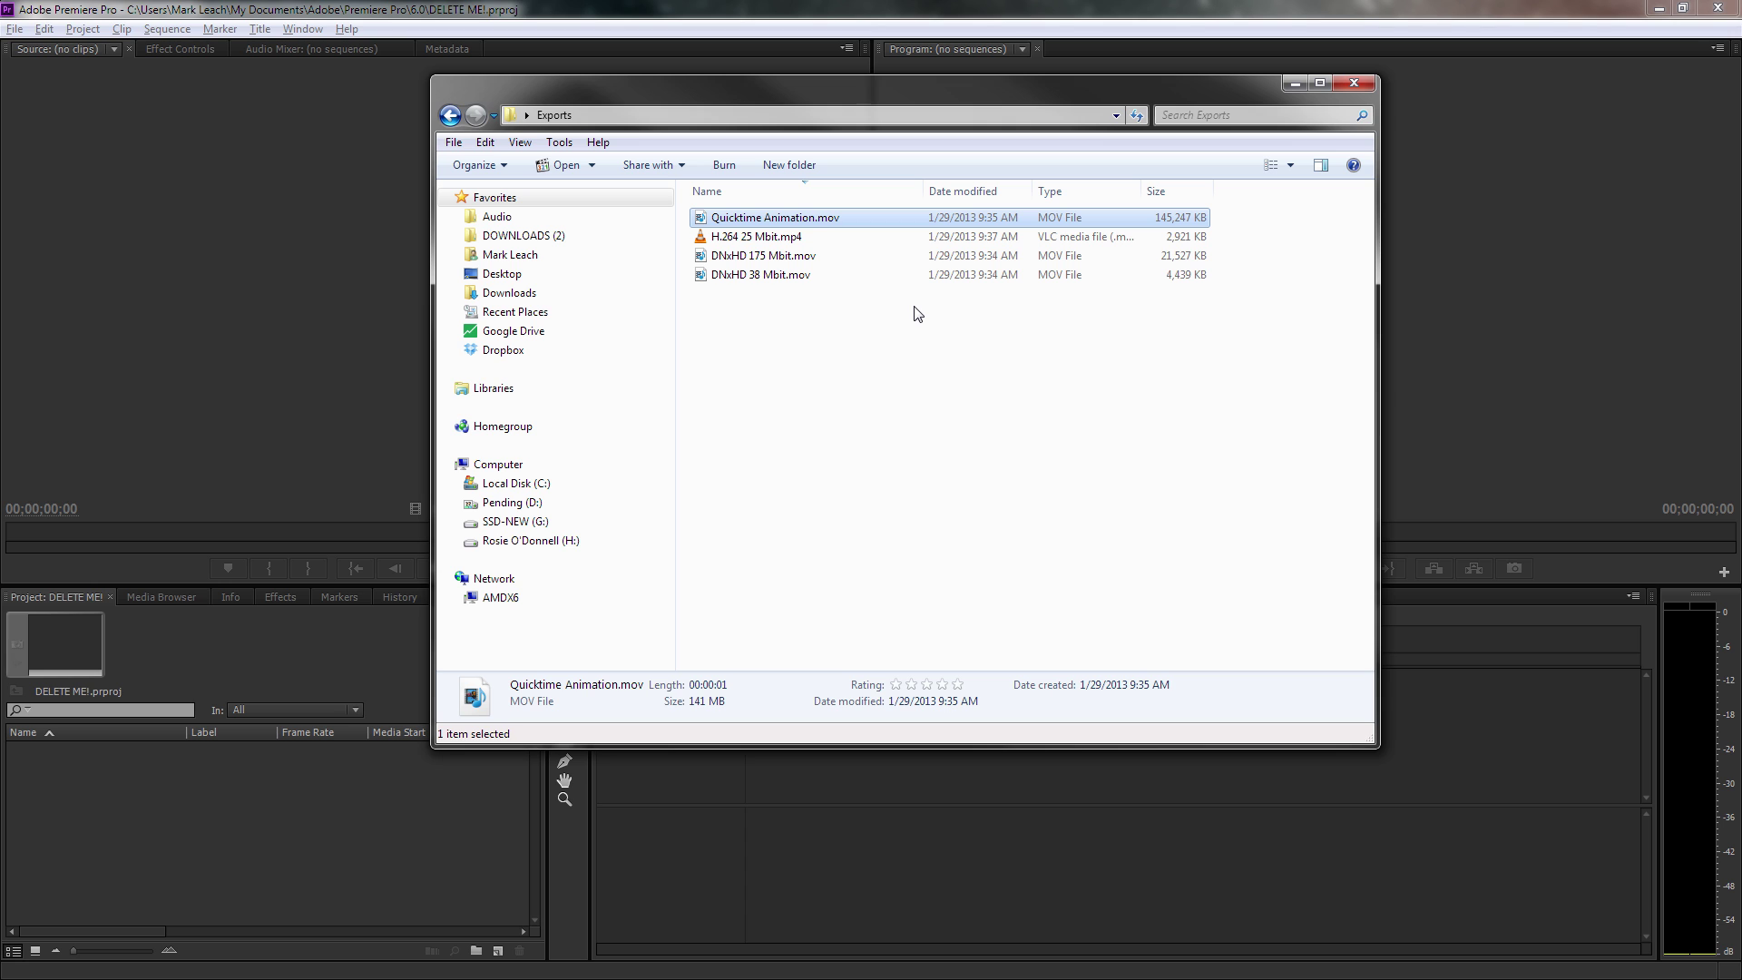
pyautogui.click(736, 242)
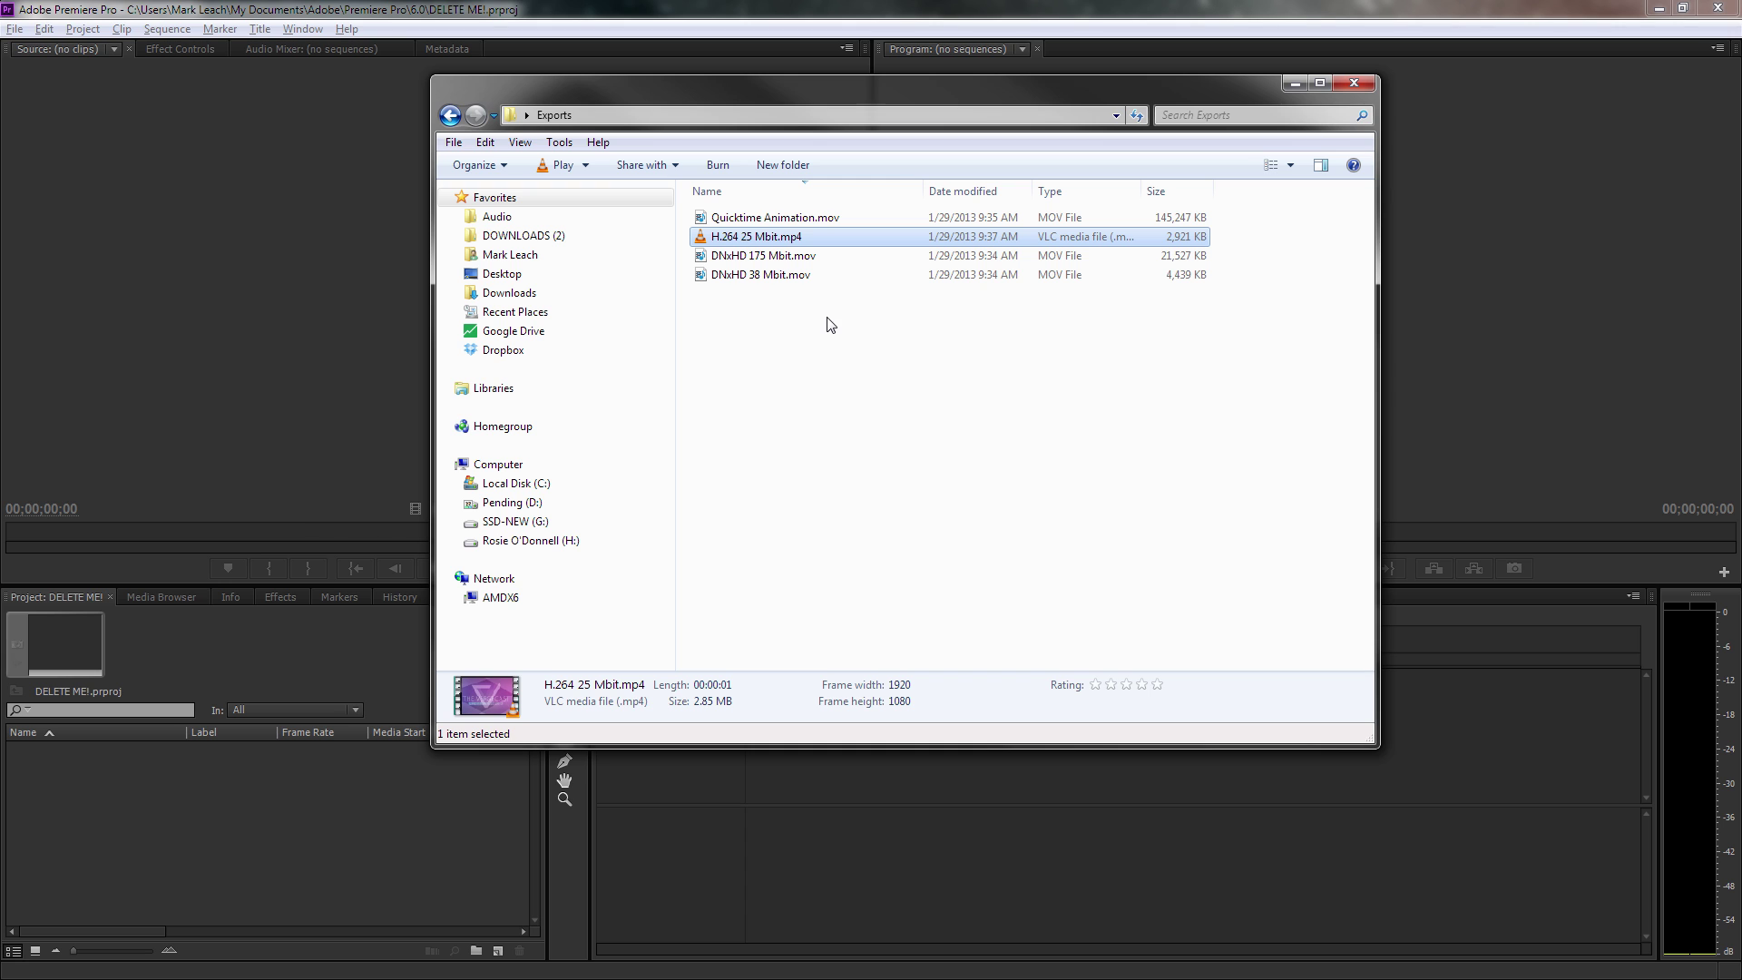
pyautogui.press('Down')
pyautogui.press('Down')
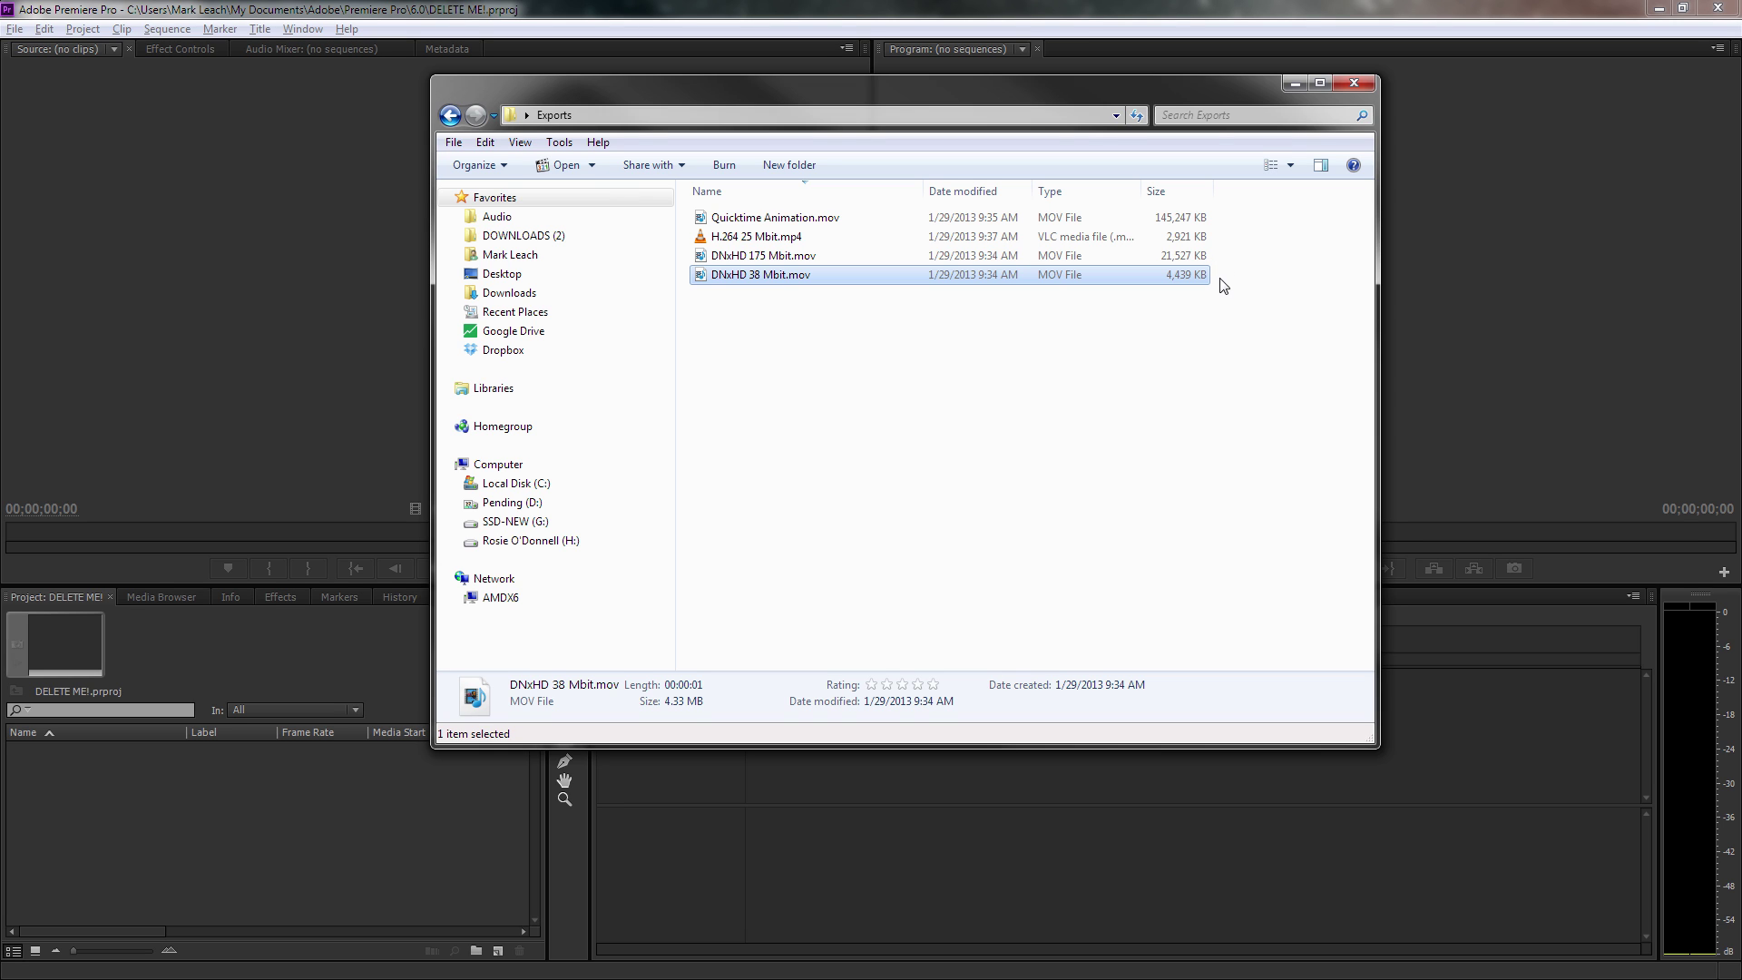
# Step: Sort the exports by size, largest first, and view DNxHD 175 Mbit.mov's details (21.0 MB)
pyautogui.click(1175, 190)
pyautogui.click(1239, 315)
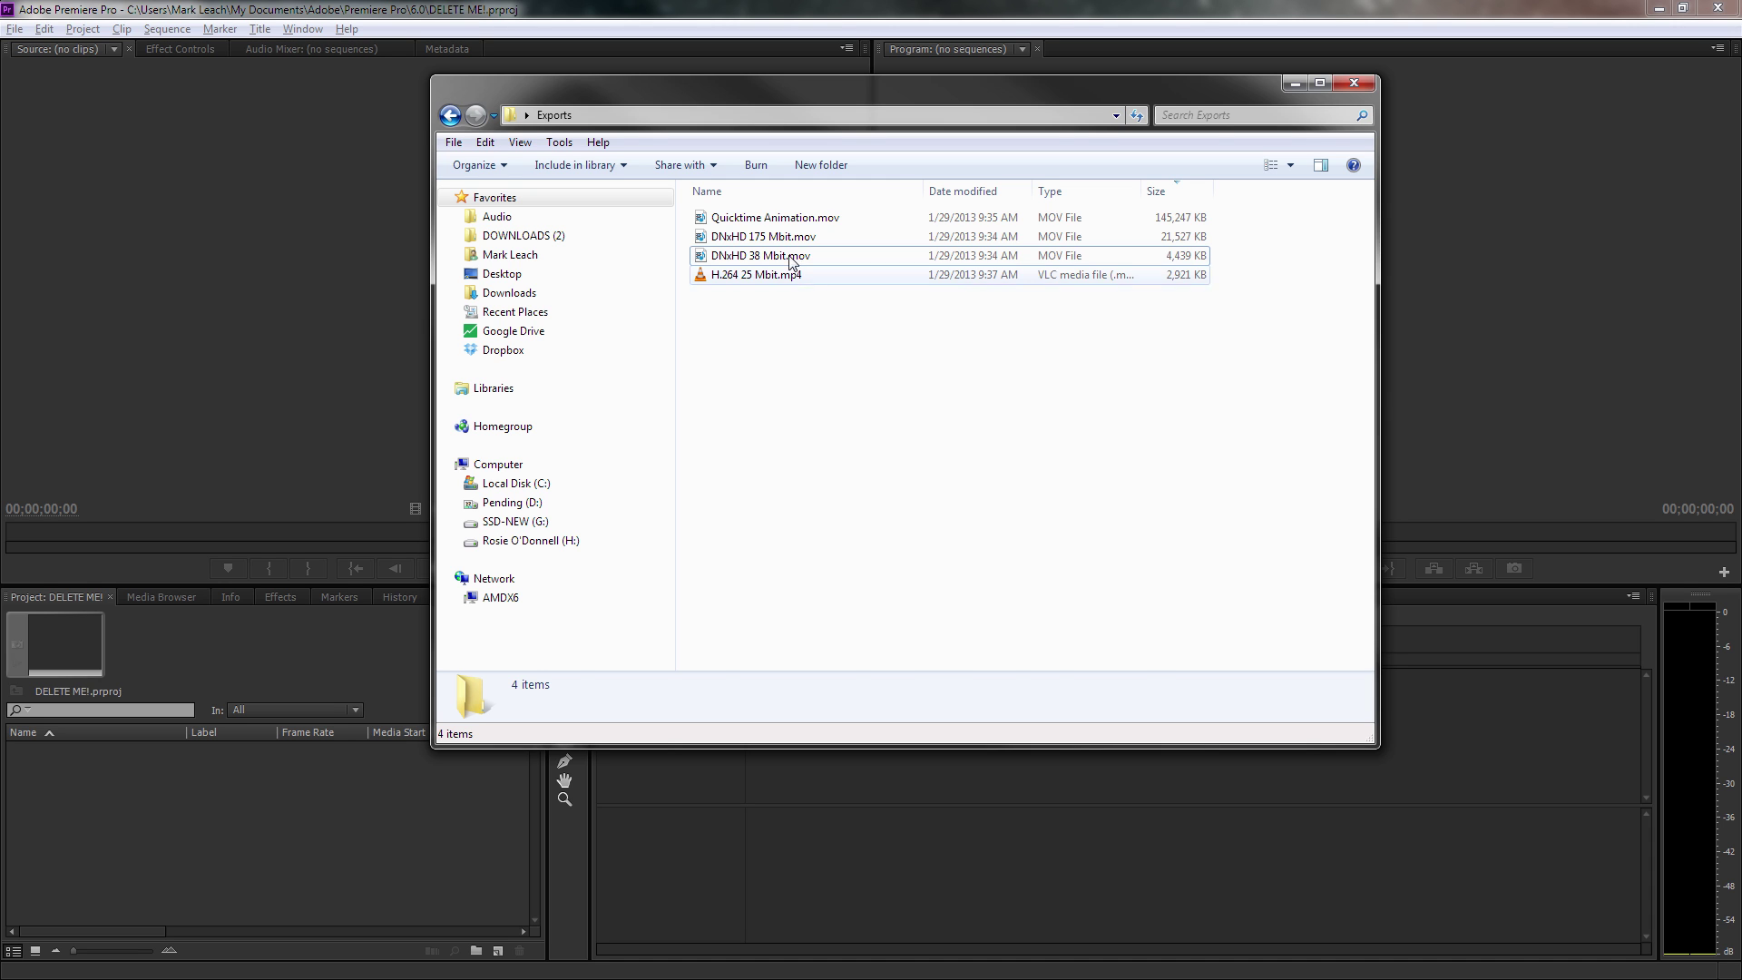
pyautogui.click(739, 220)
pyautogui.click(733, 237)
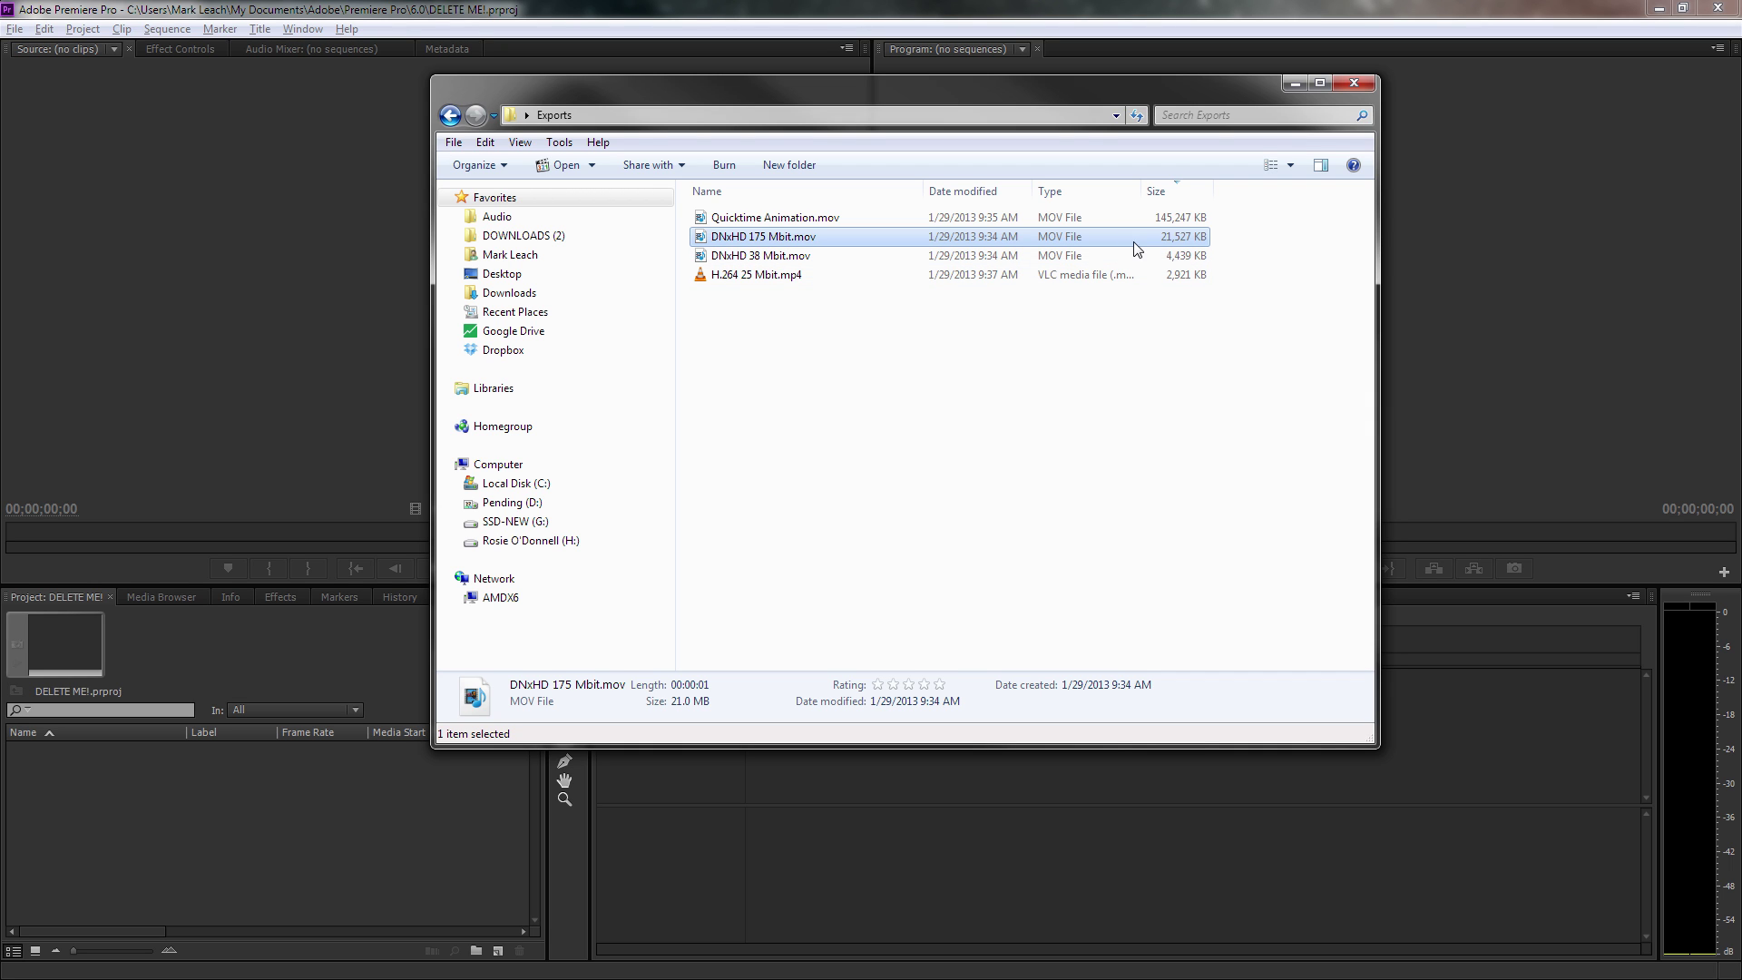
# Step: Import all four exported clips from Explorer into the Project panel and select DNxHD 175 Mbit.mov
pyautogui.click(800, 288)
pyautogui.hotkey('ctrl', 'a')
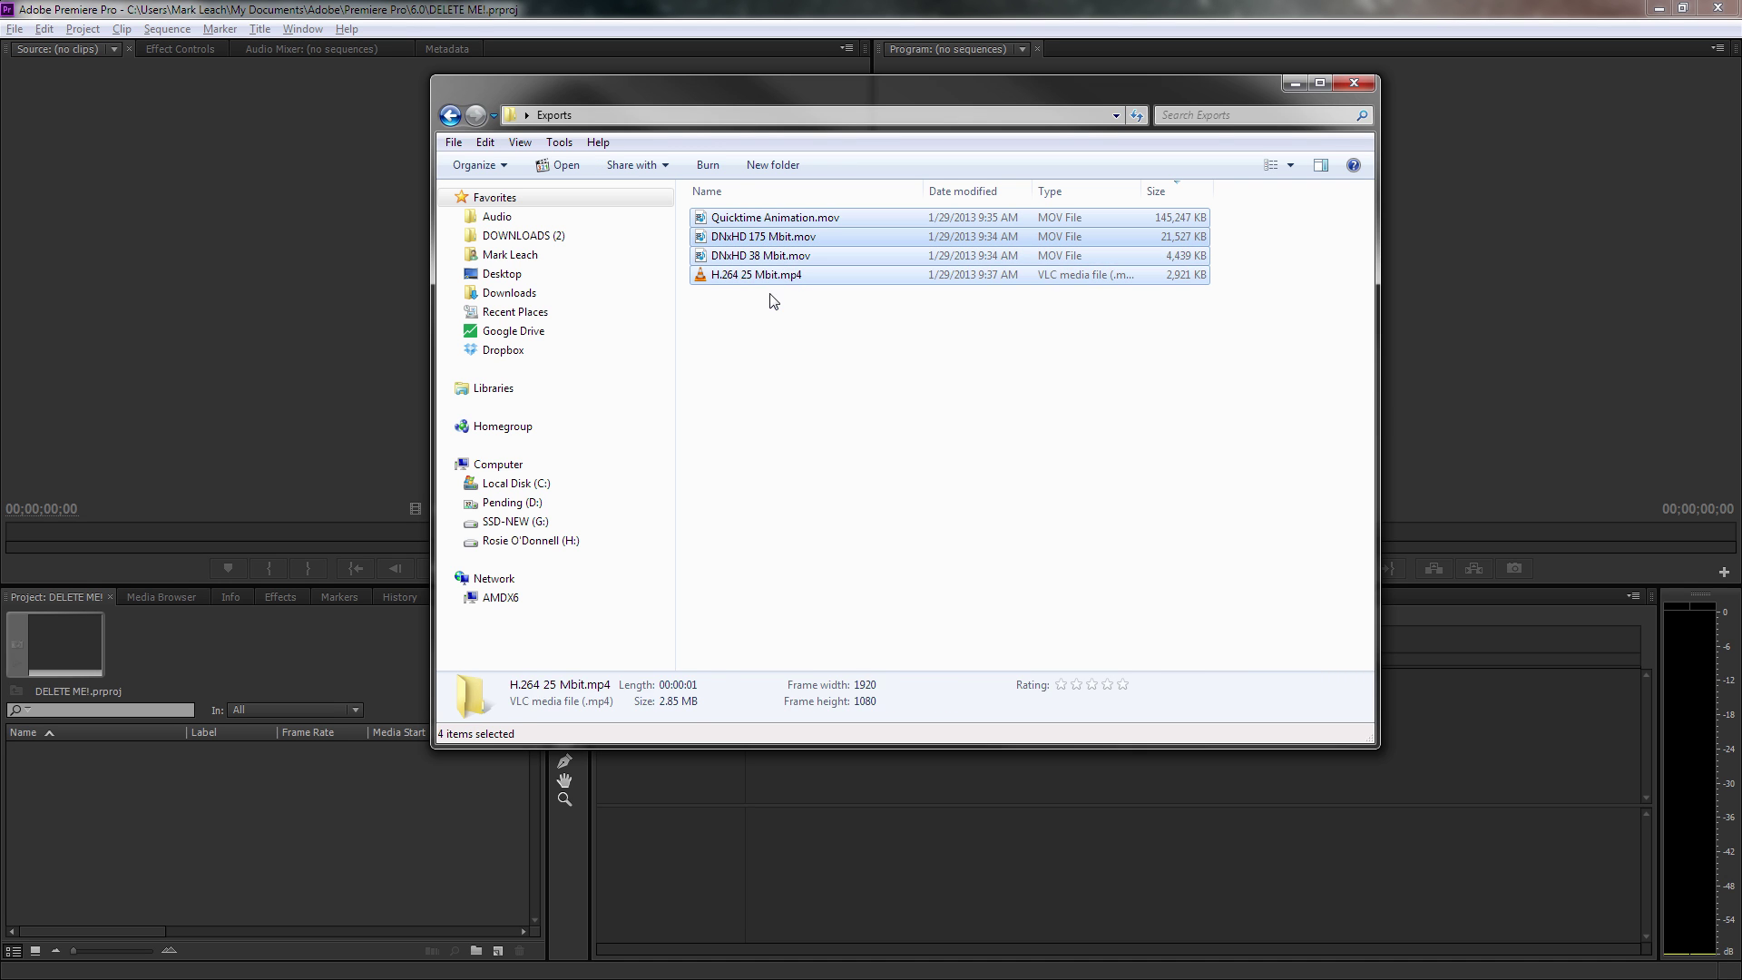
pyautogui.moveTo(767, 238); pyautogui.dragTo(72, 774)
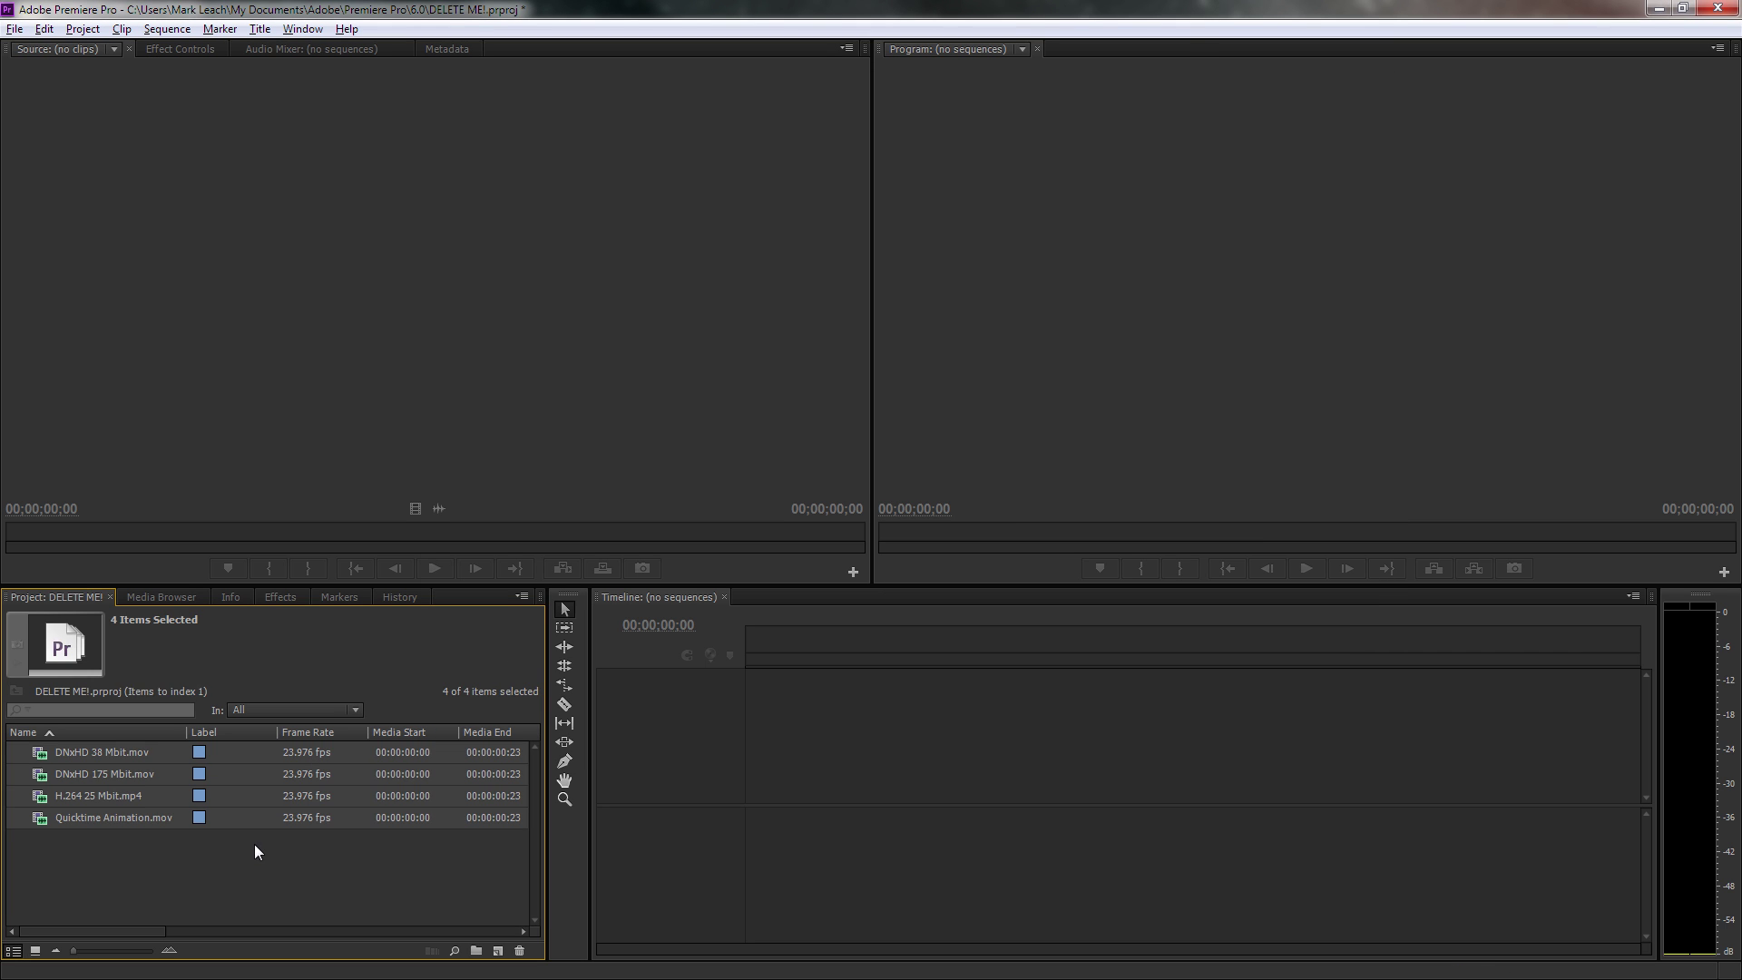
pyautogui.click(263, 864)
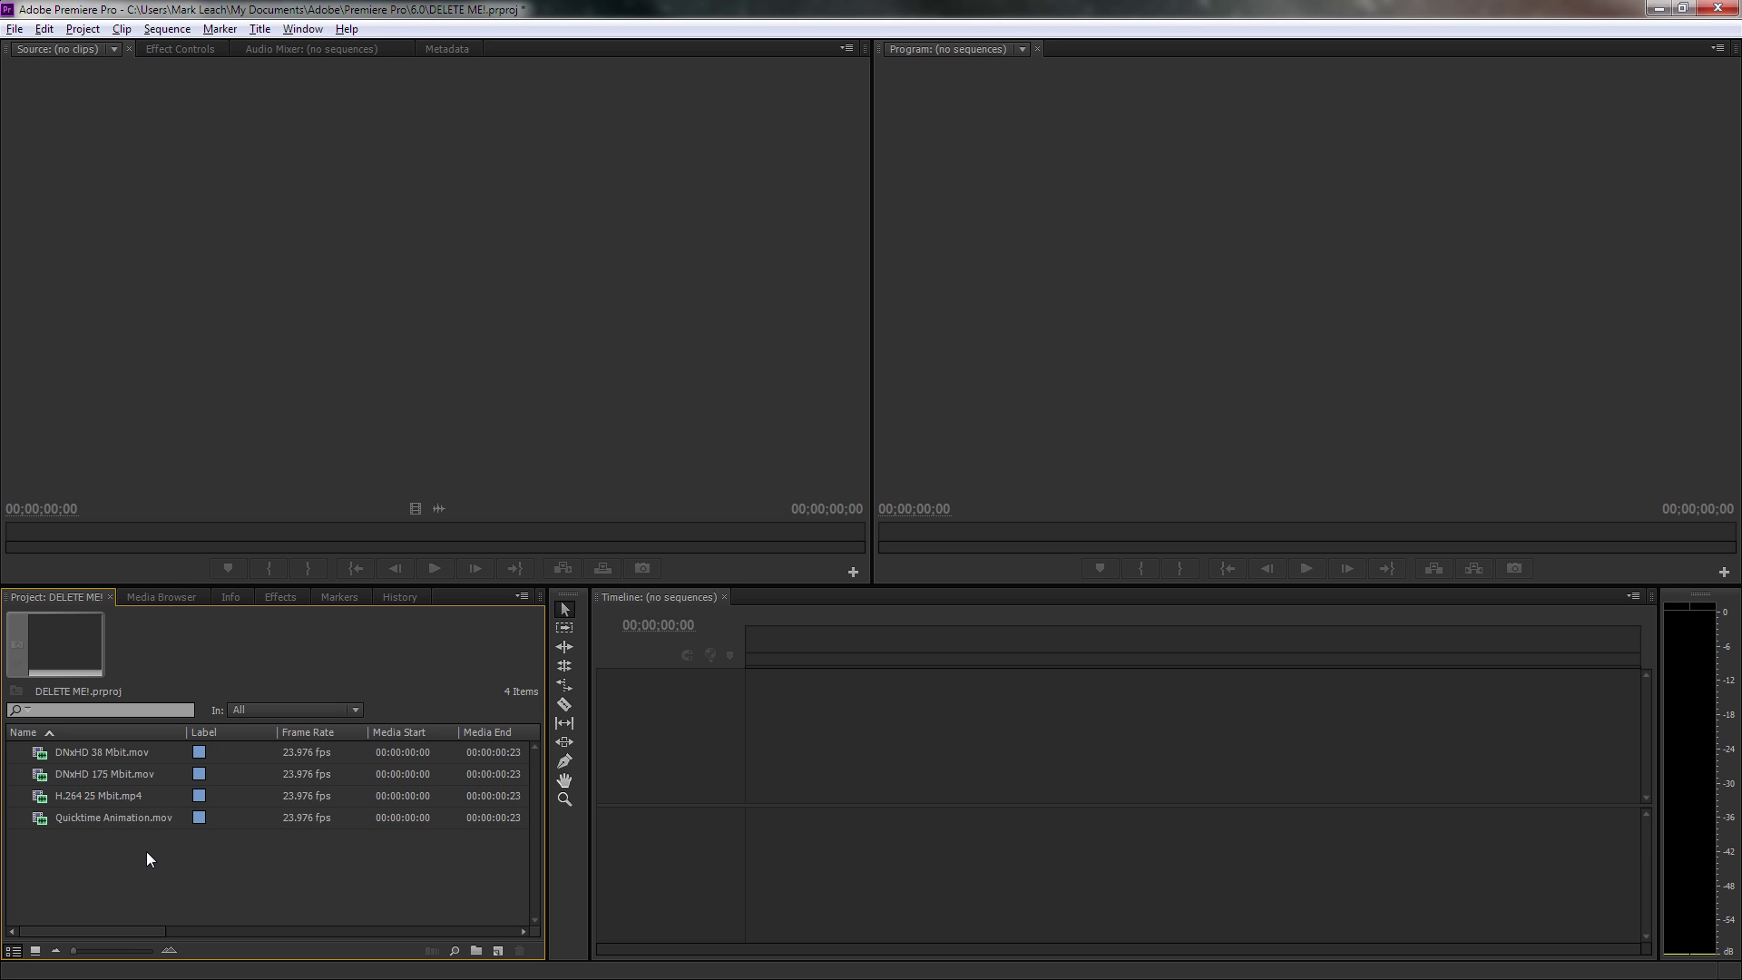
pyautogui.click(91, 775)
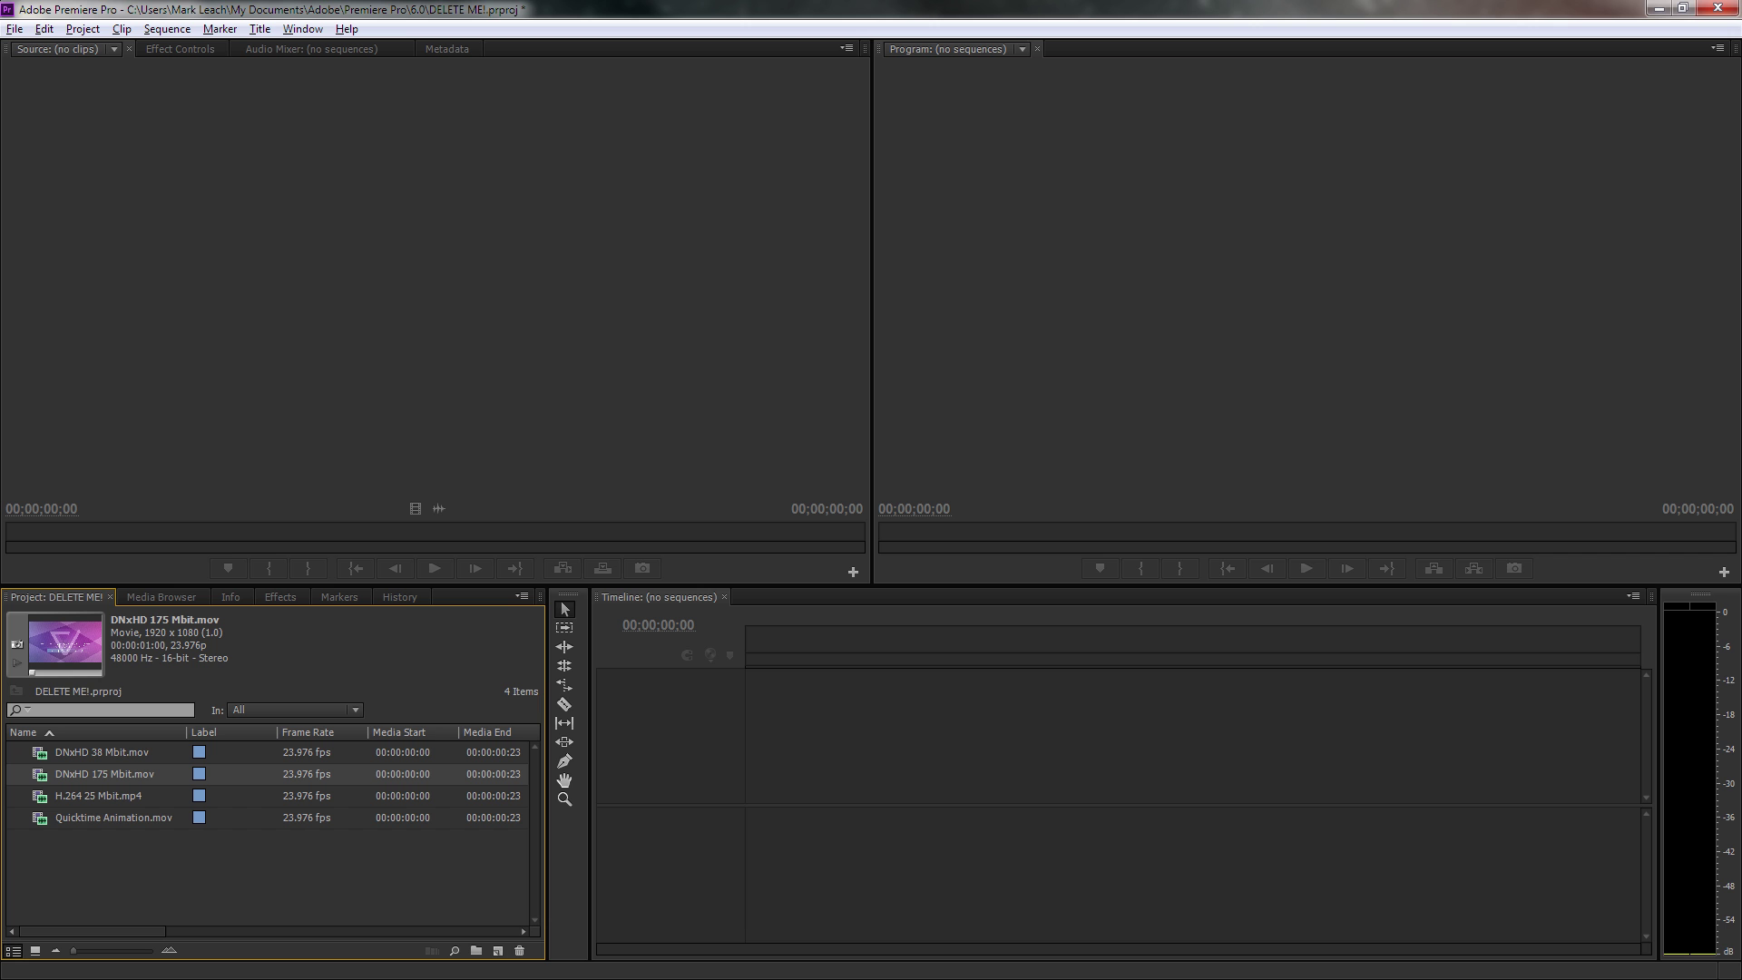
# Step: Create a sequence from DNxHD 175 Mbit.mov and fit the frame in the Program monitor
pyautogui.moveTo(497, 950); pyautogui.dragTo(497, 950)
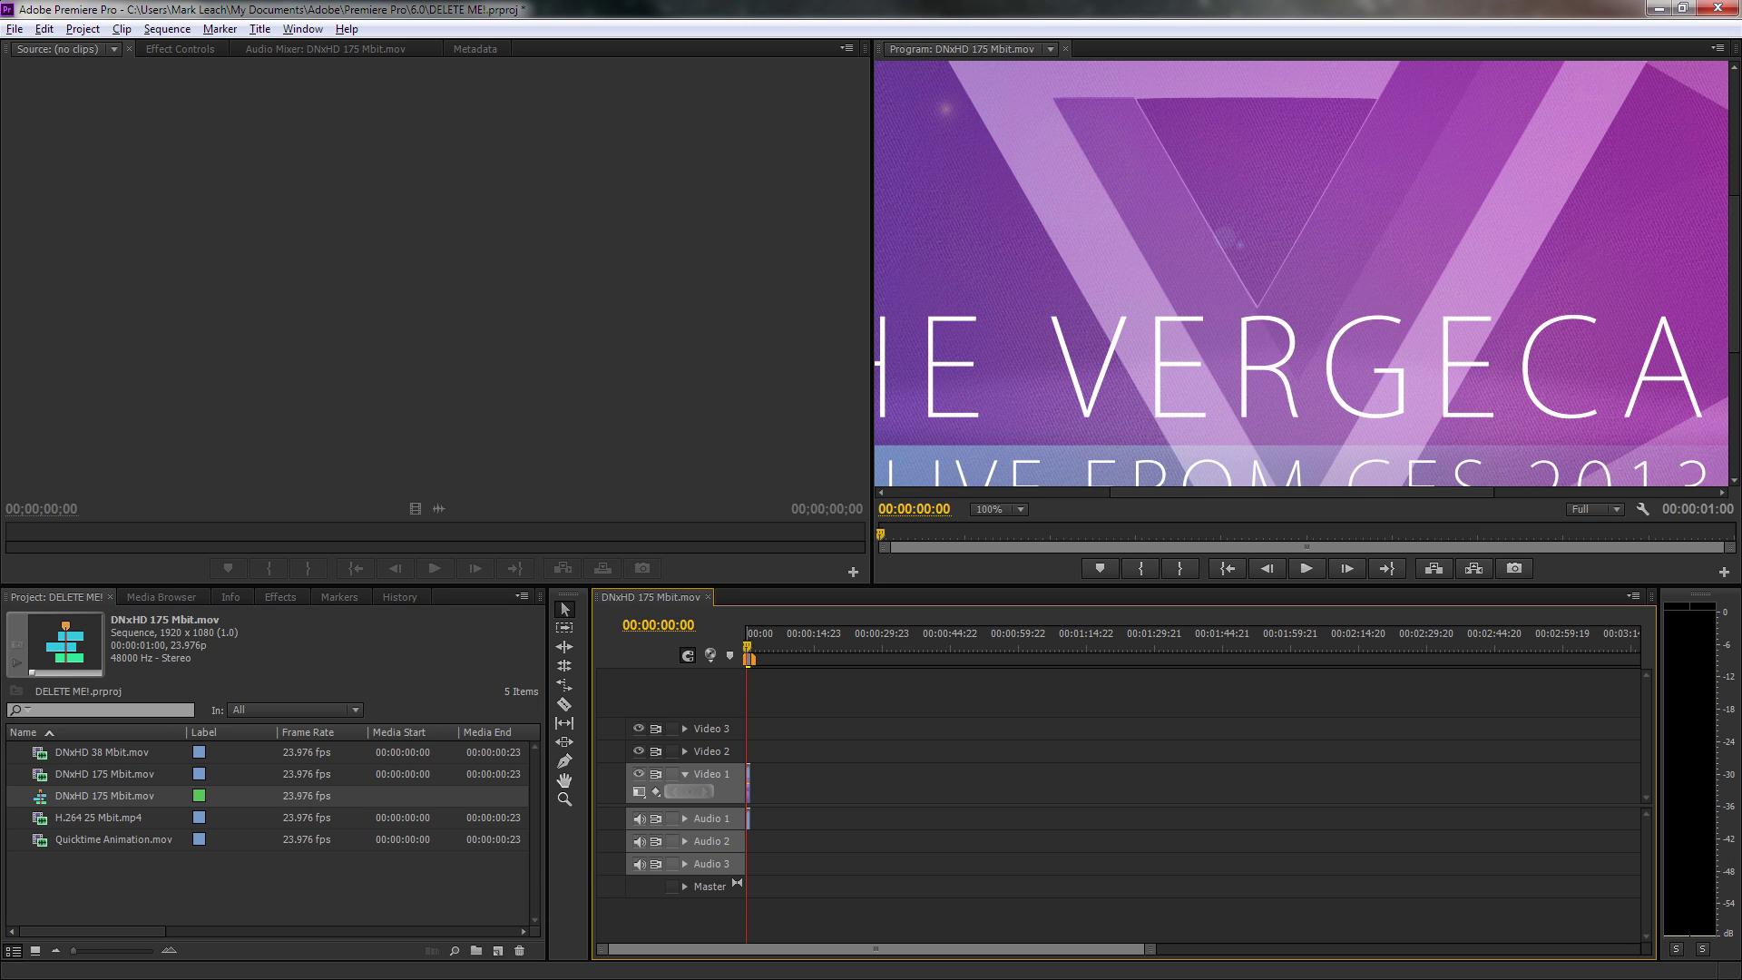
pyautogui.click(1002, 508)
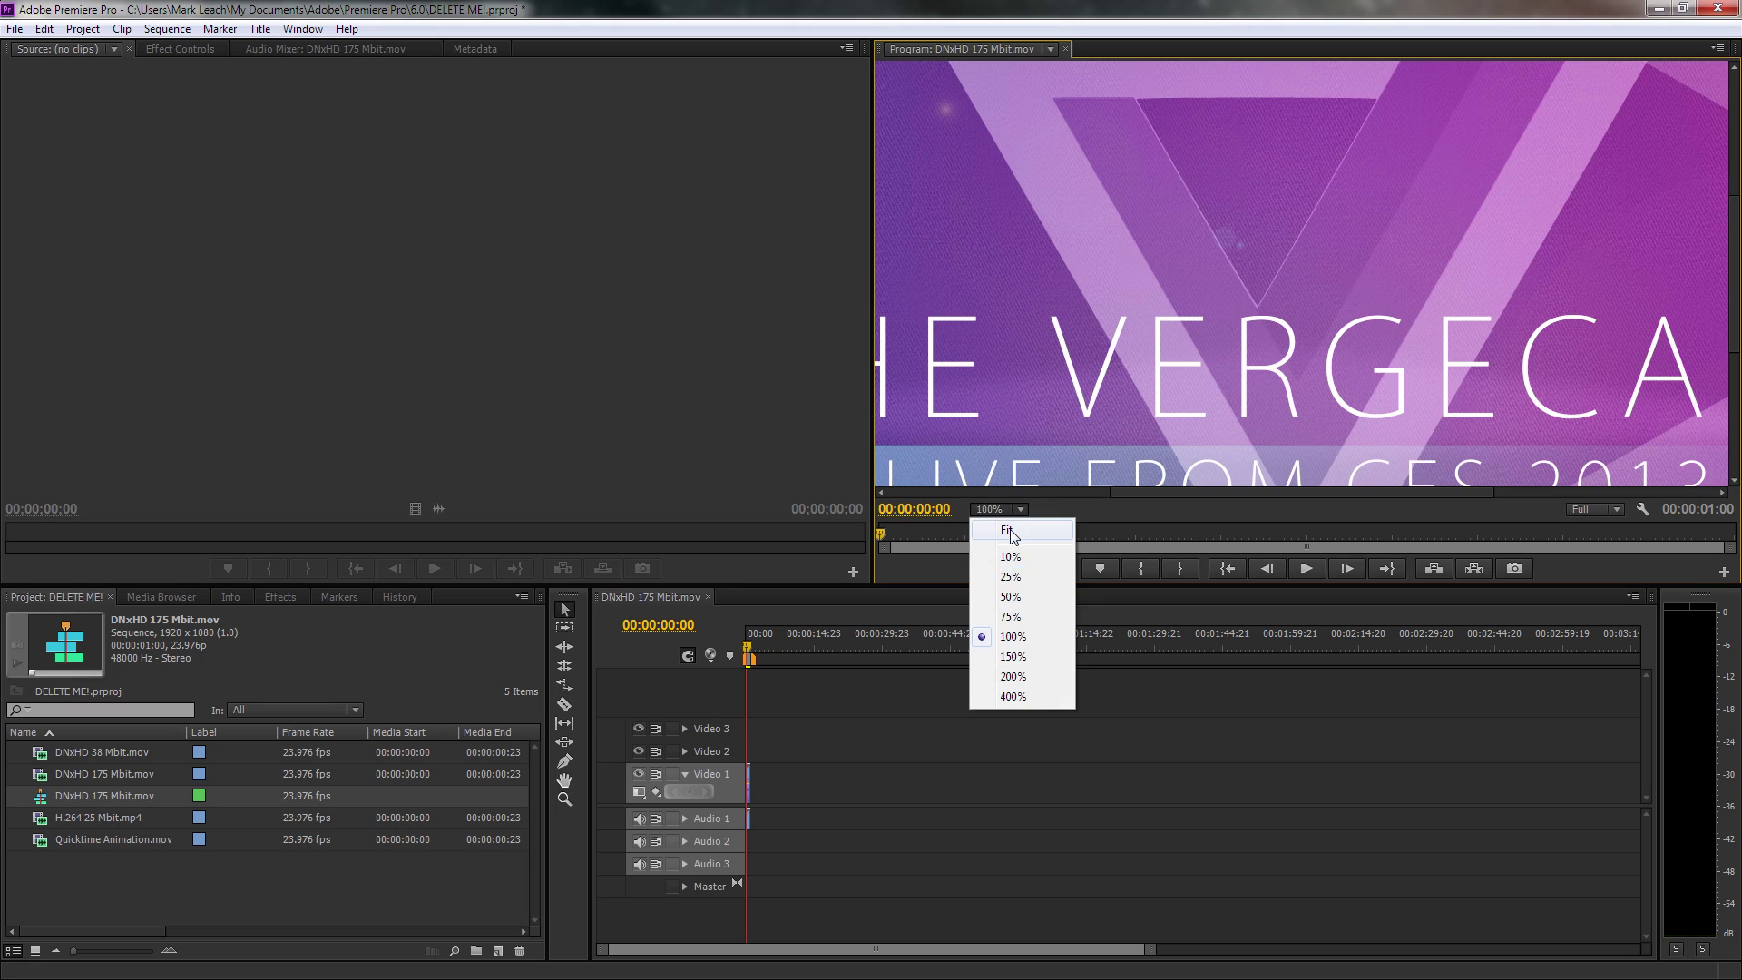
pyautogui.click(1011, 534)
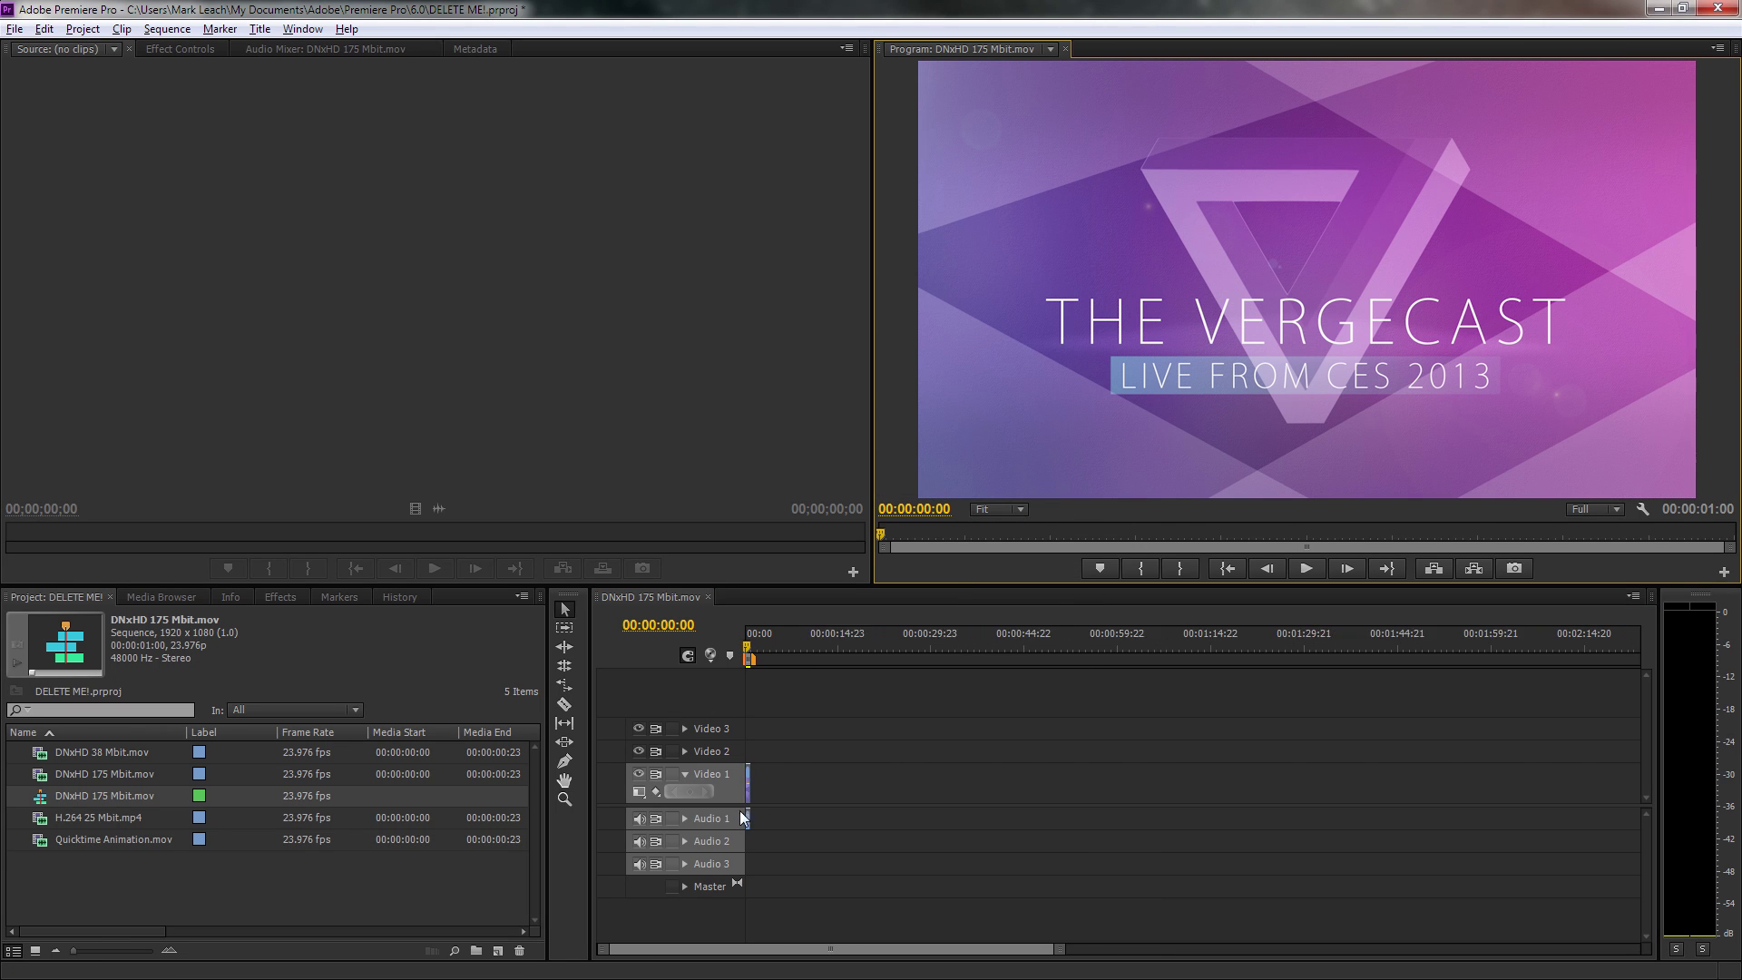
# Step: Zoom the timeline in, play to frame 00:00:00:16, and set the Program monitor to 200%
pyautogui.press('=')
pyautogui.press('=')
pyautogui.press('=')
pyautogui.press('space')
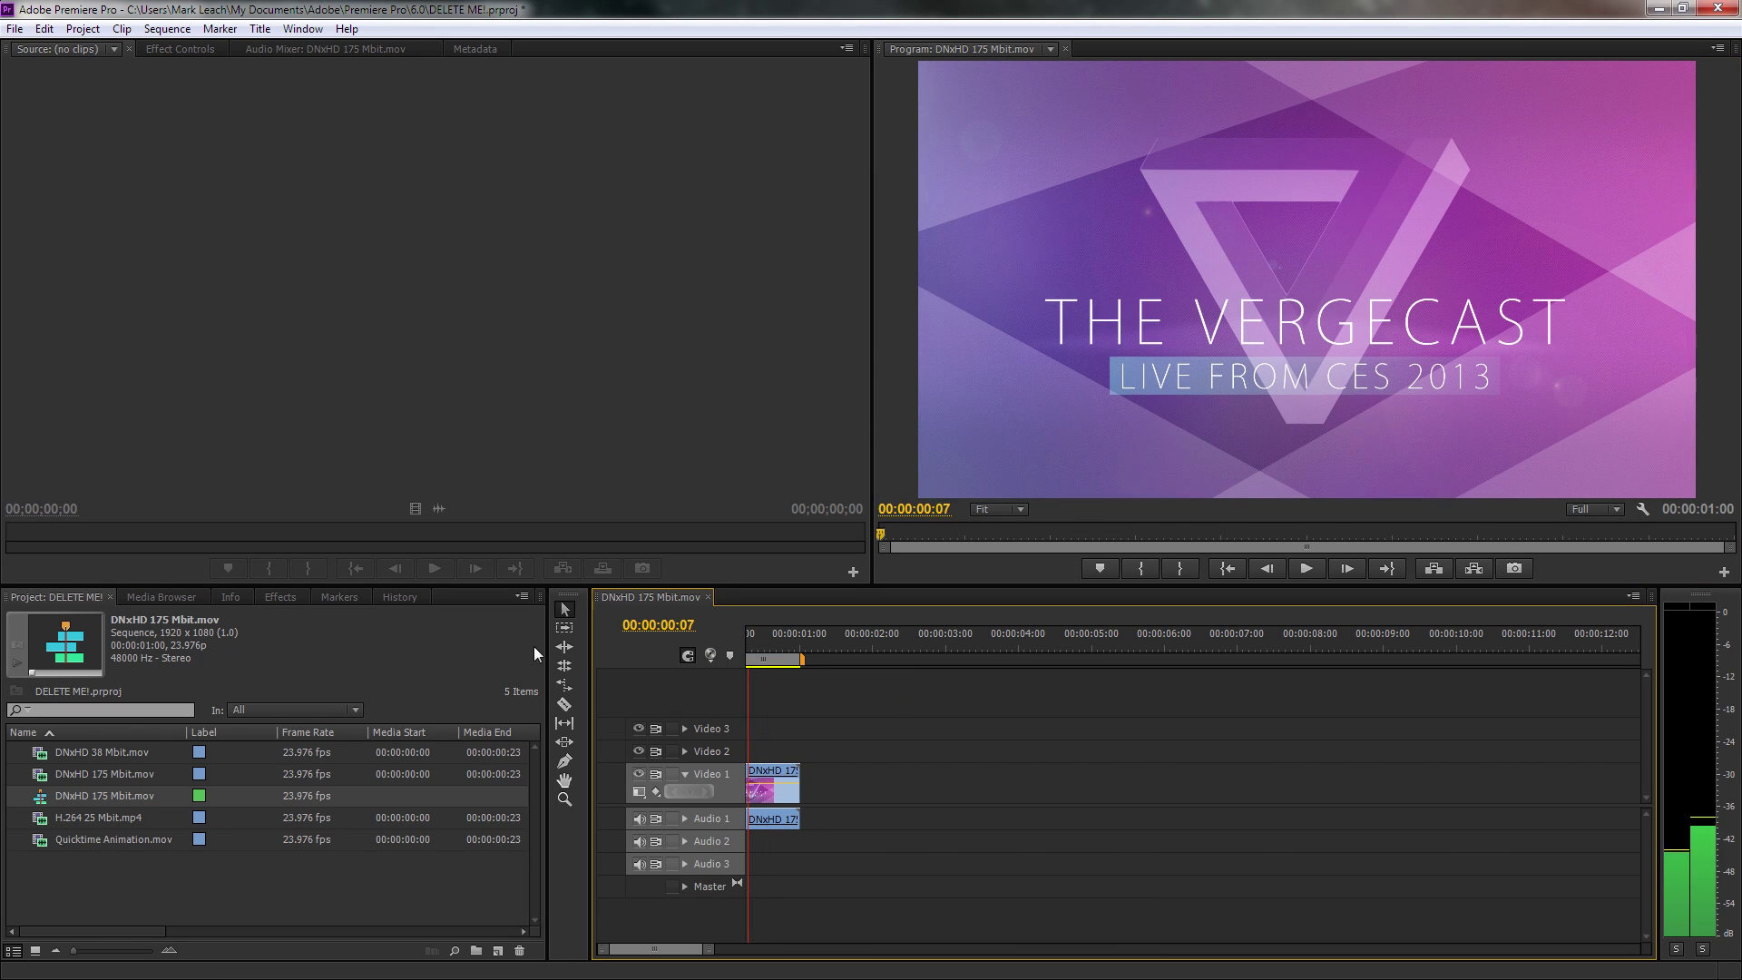
pyautogui.press('=')
pyautogui.press('space')
pyautogui.click(998, 509)
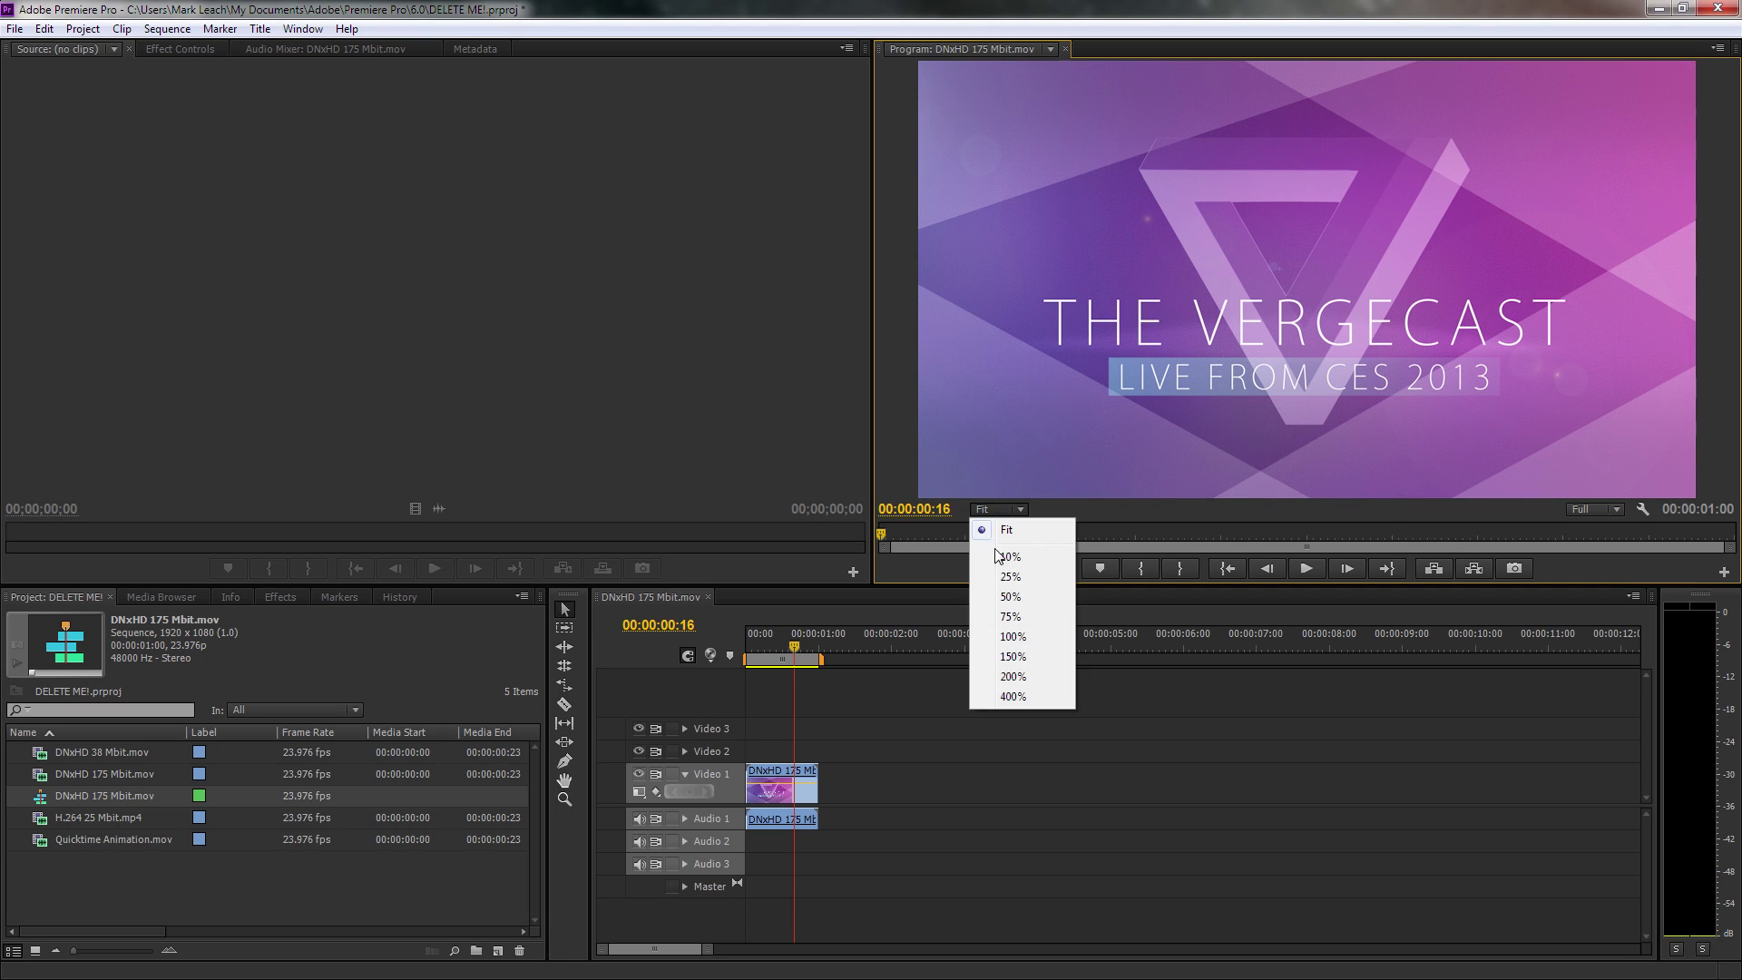
pyautogui.click(1016, 676)
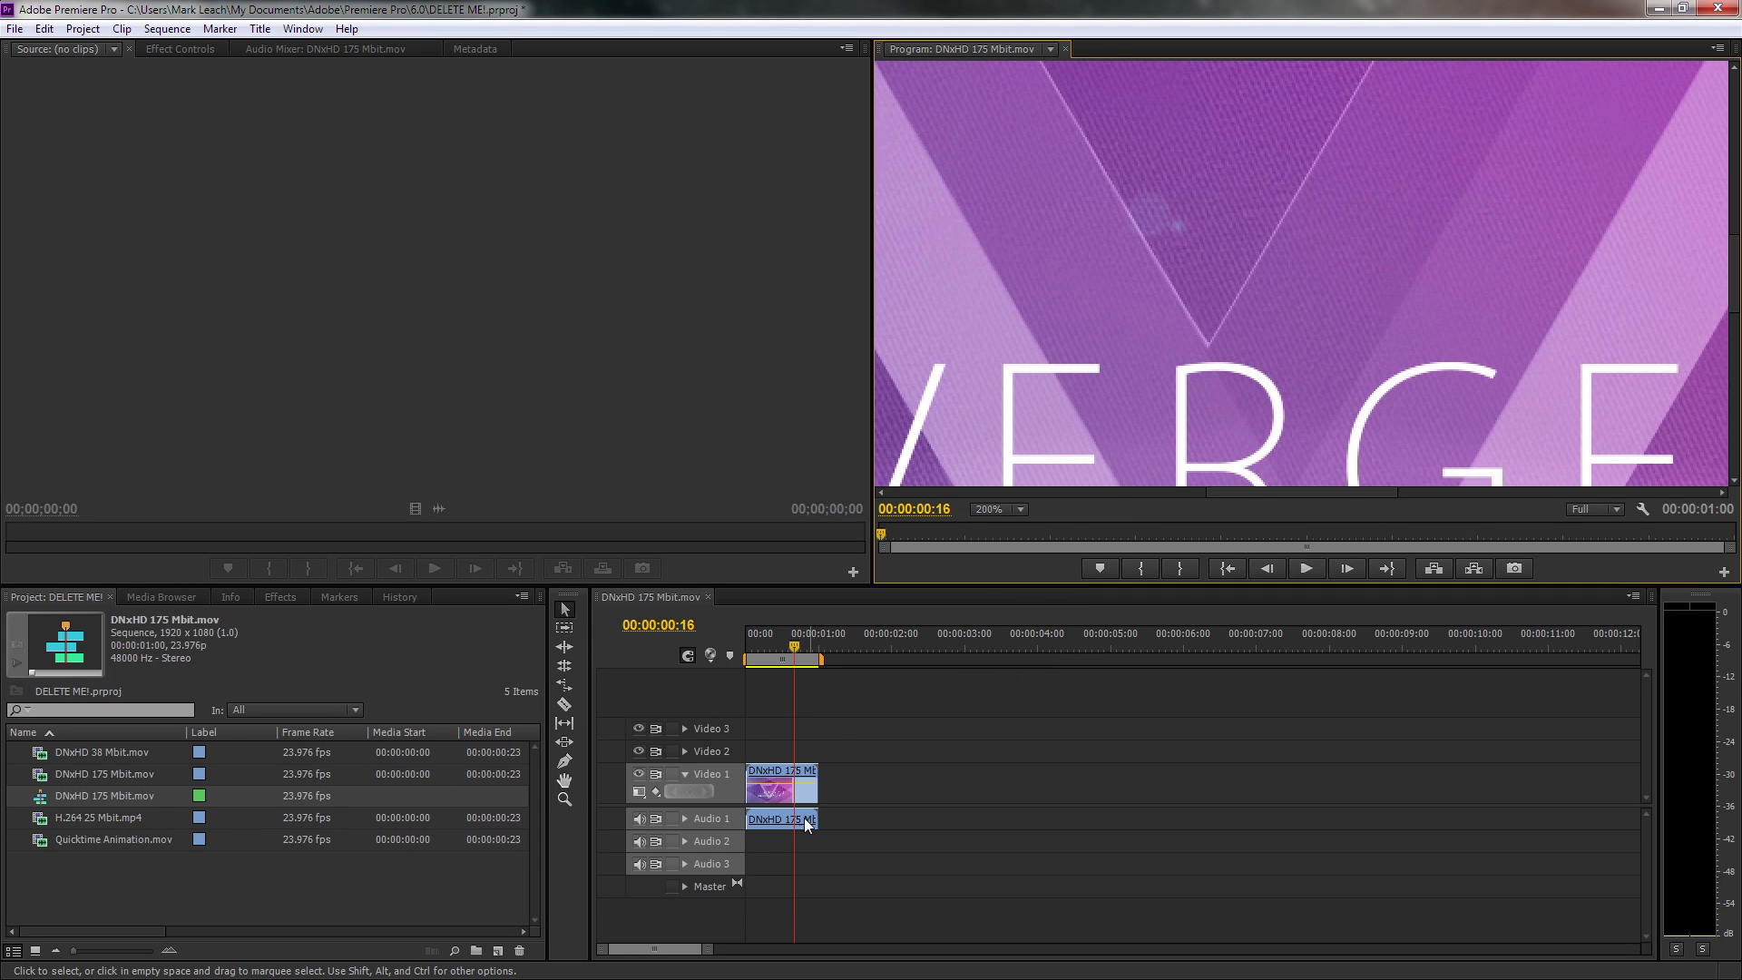
# Step: Stack the clips: Quicktime Animation on Video 1, DNxHD 175 on Video 2, DNxHD 38 on Video 3, H.264 on Video 4
pyautogui.moveTo(793, 798); pyautogui.dragTo(761, 841)
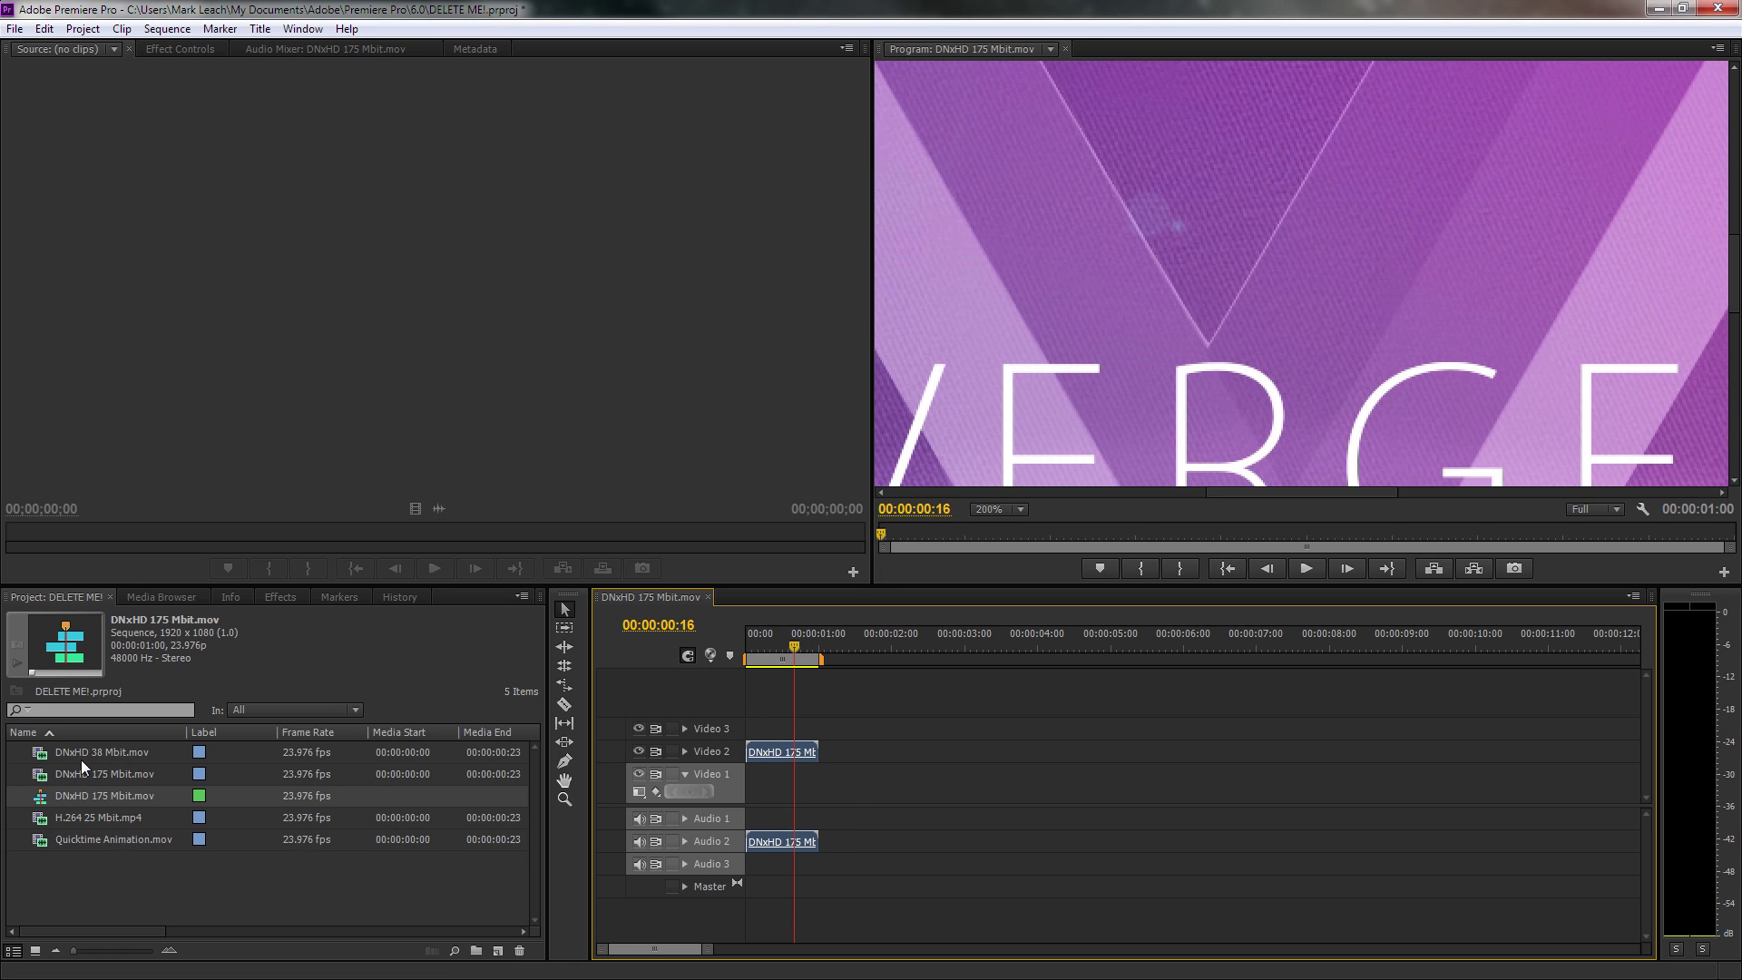
pyautogui.click(98, 840)
pyautogui.moveTo(98, 840); pyautogui.dragTo(771, 788)
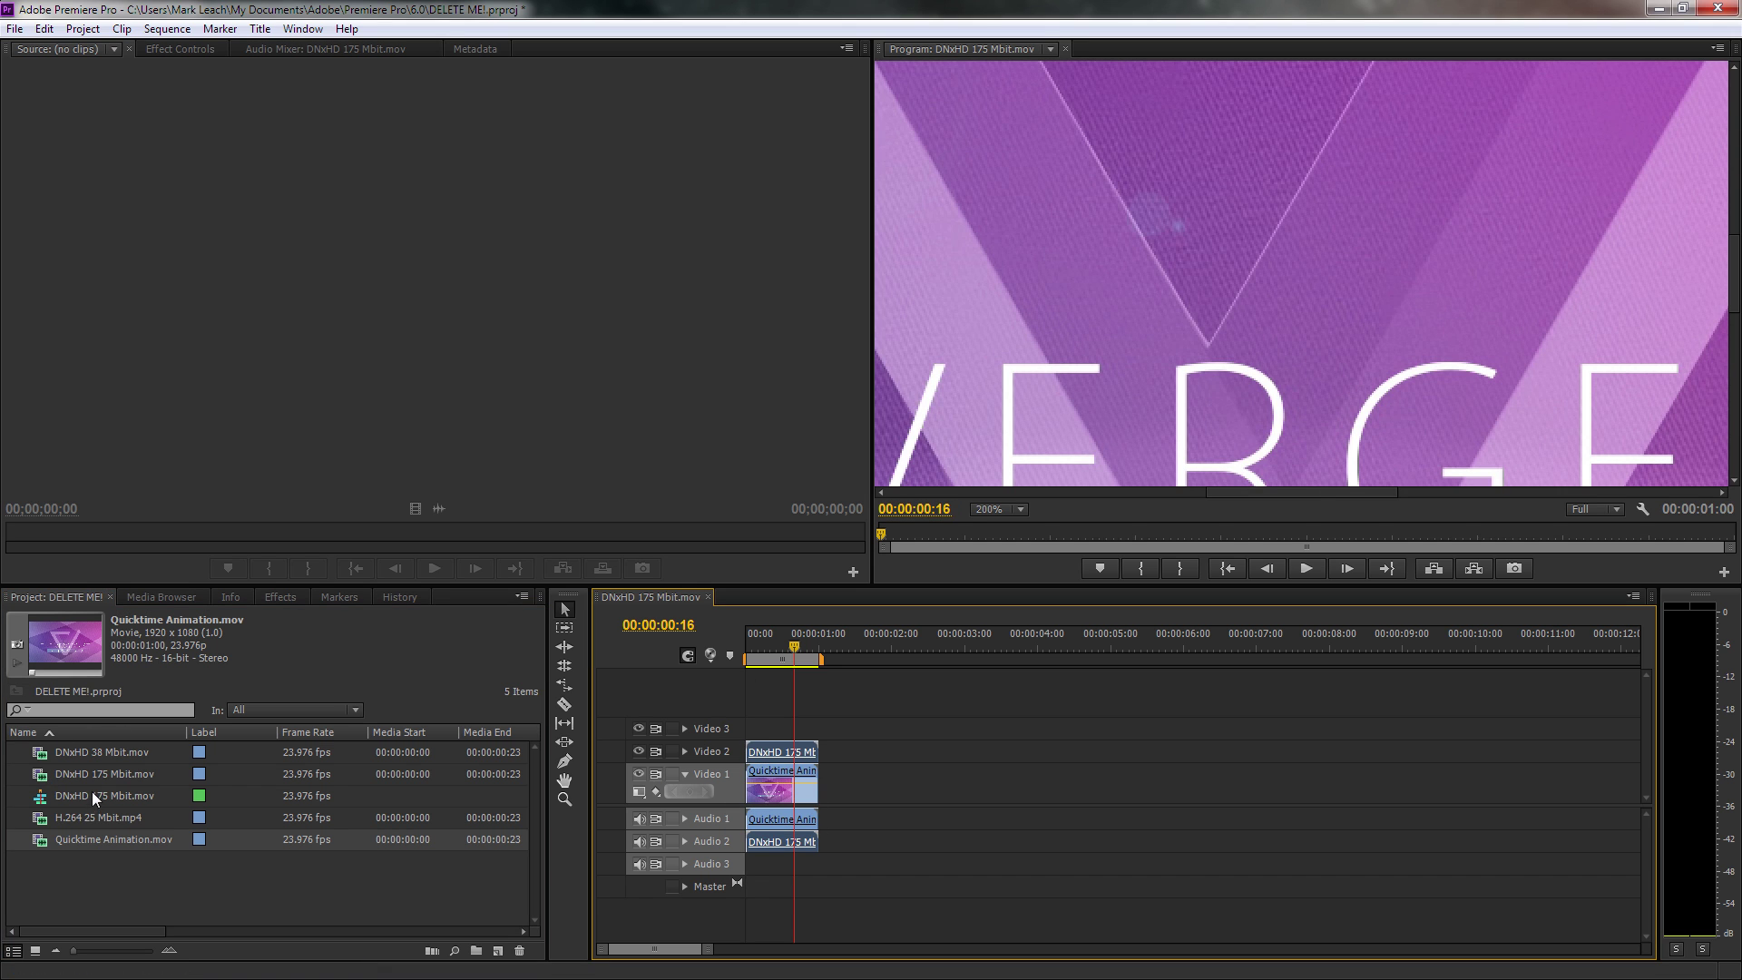
pyautogui.click(91, 753)
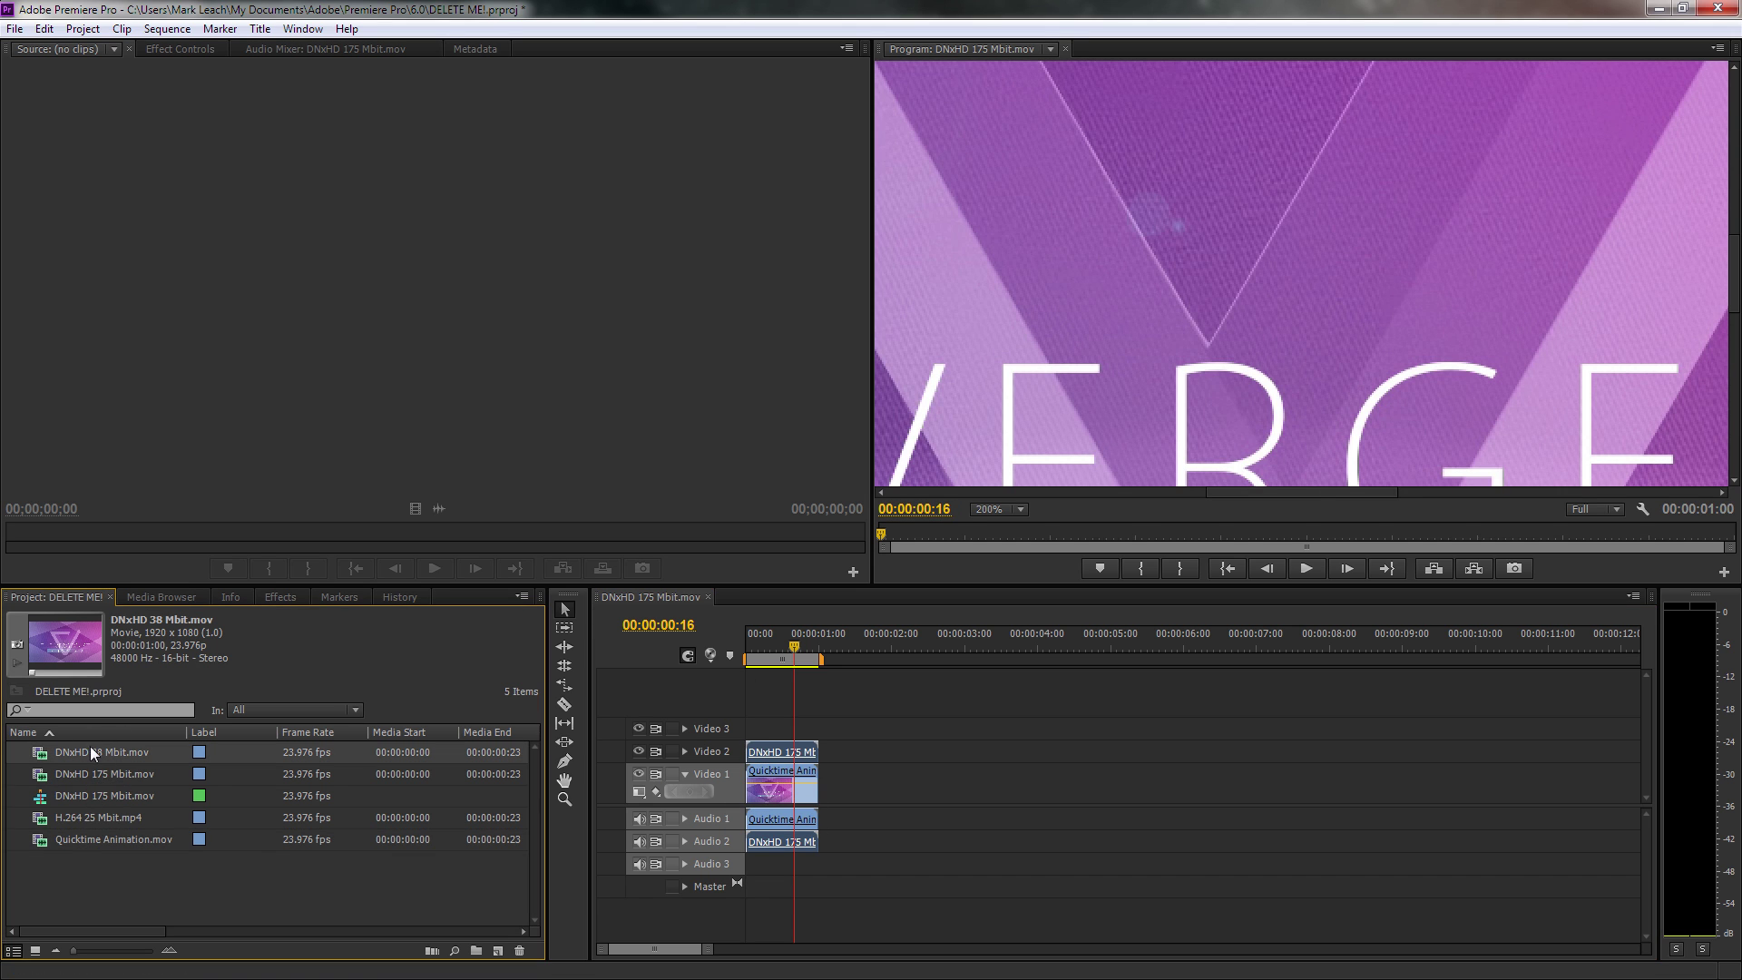
pyautogui.moveTo(95, 756); pyautogui.dragTo(656, 730)
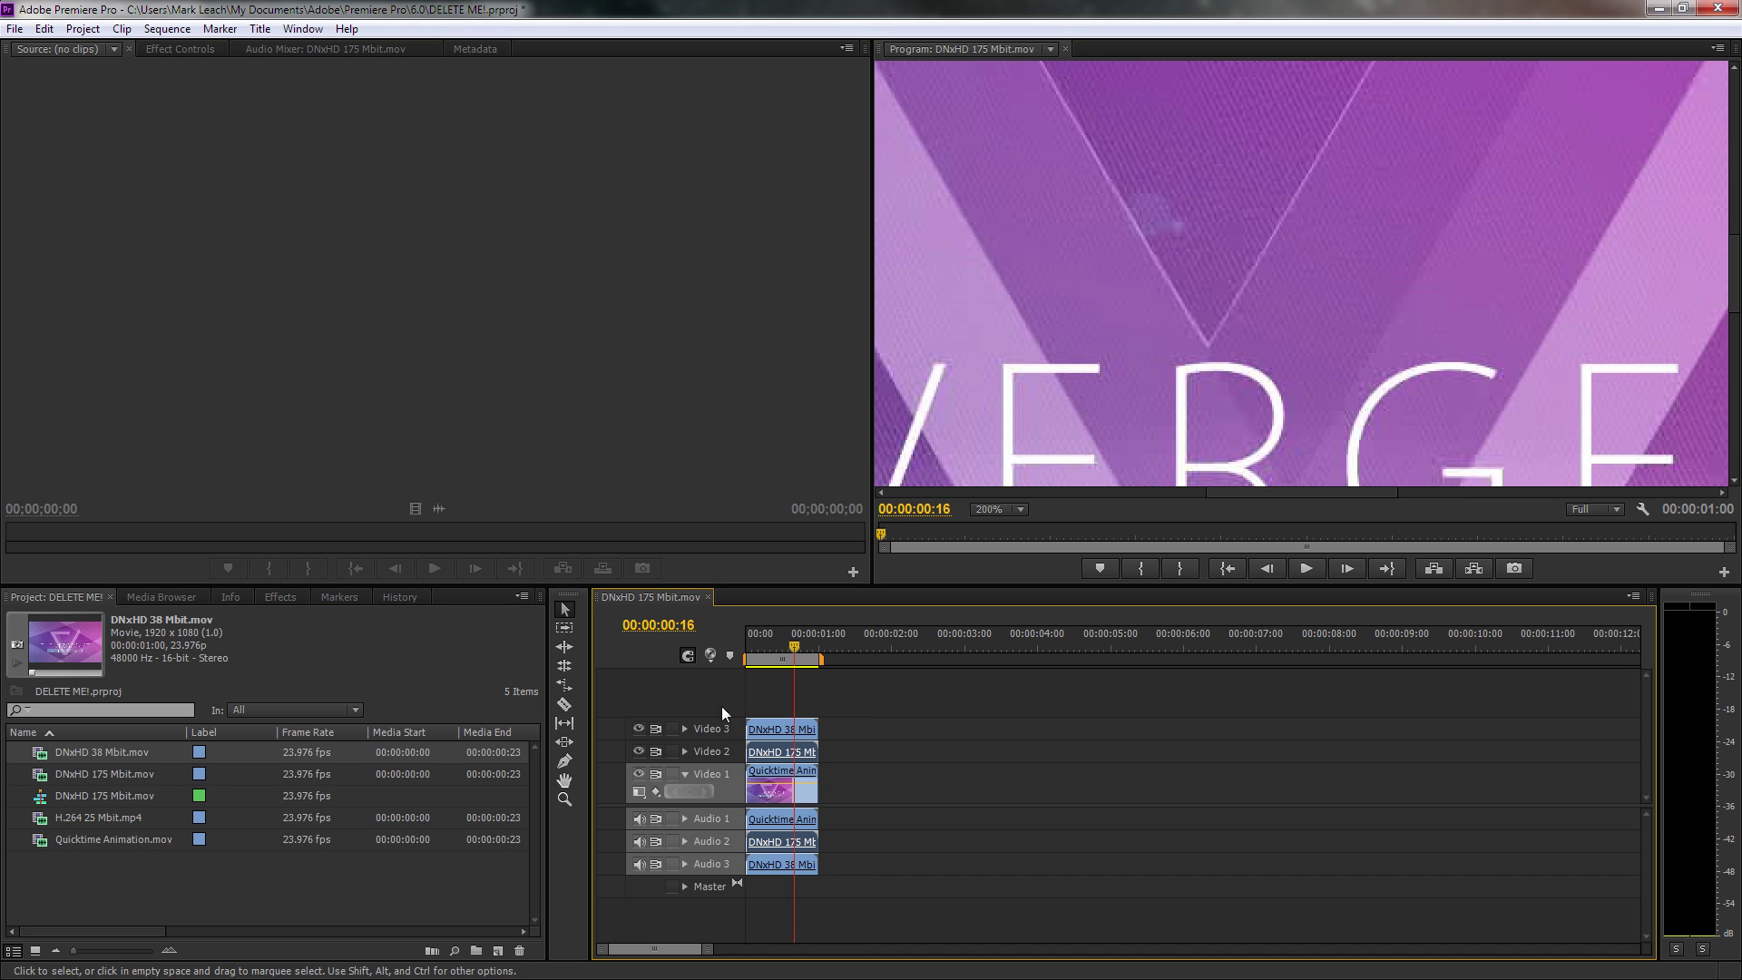
pyautogui.moveTo(126, 820); pyautogui.dragTo(739, 711)
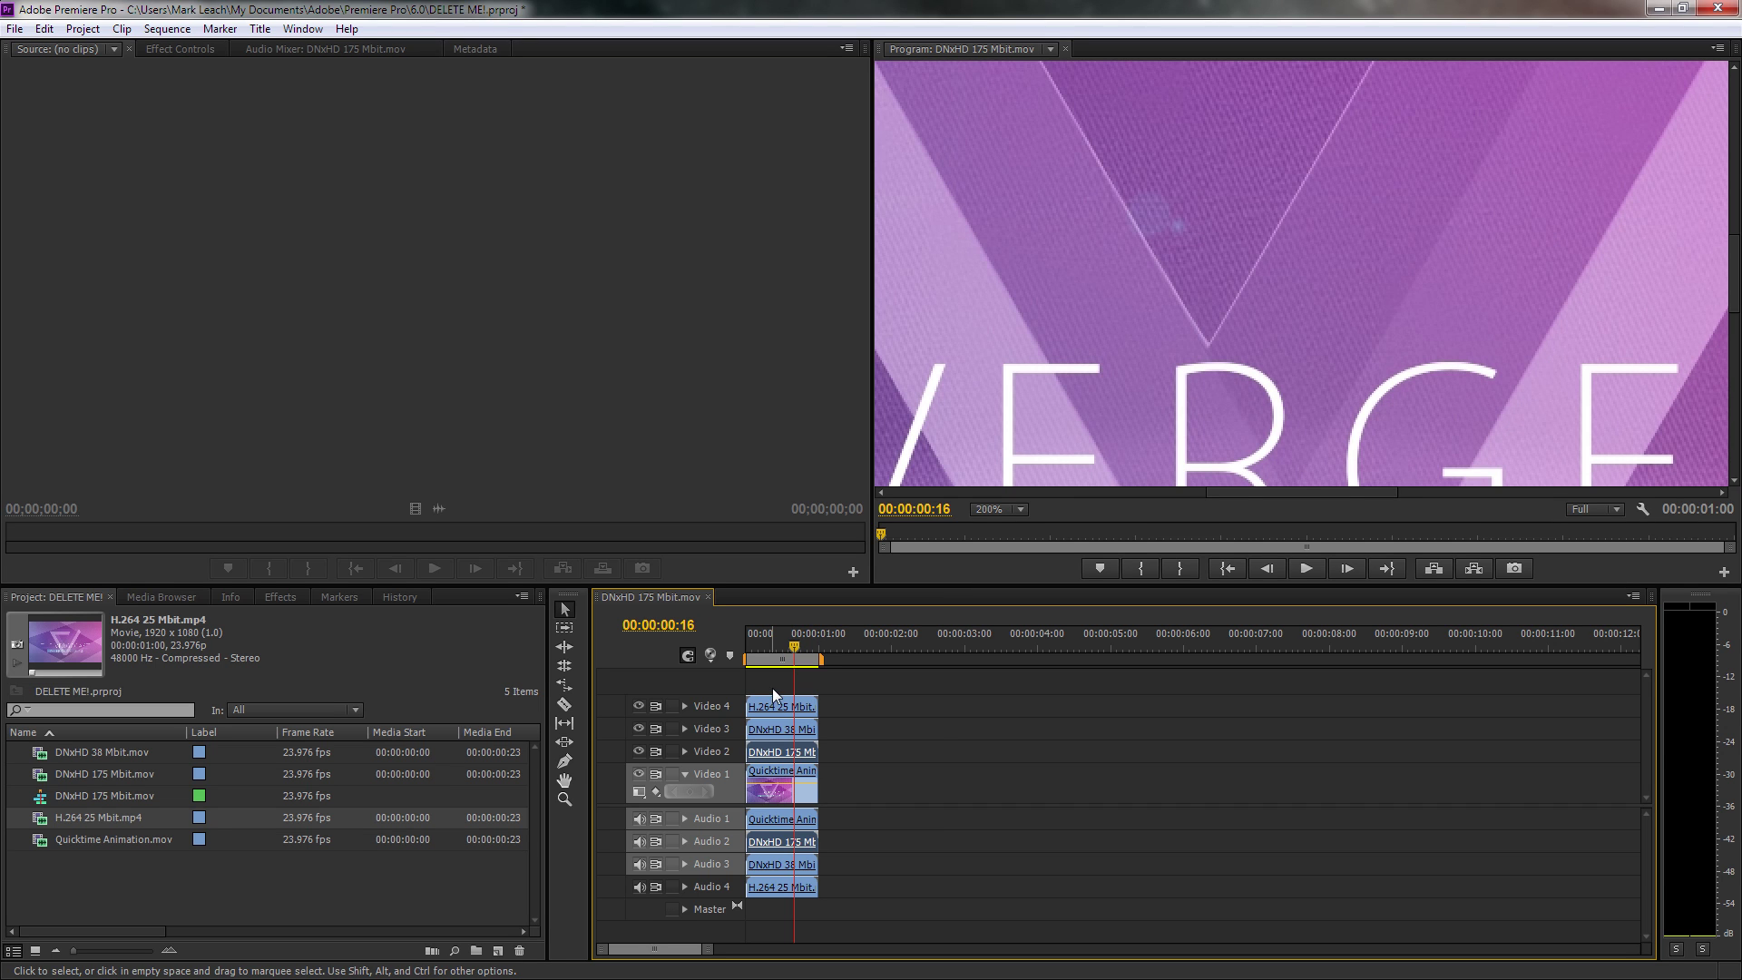
# Step: Toggle the H.264 Video 4 track output on and off repeatedly to compare quality, leaving it hidden
pyautogui.click(638, 707)
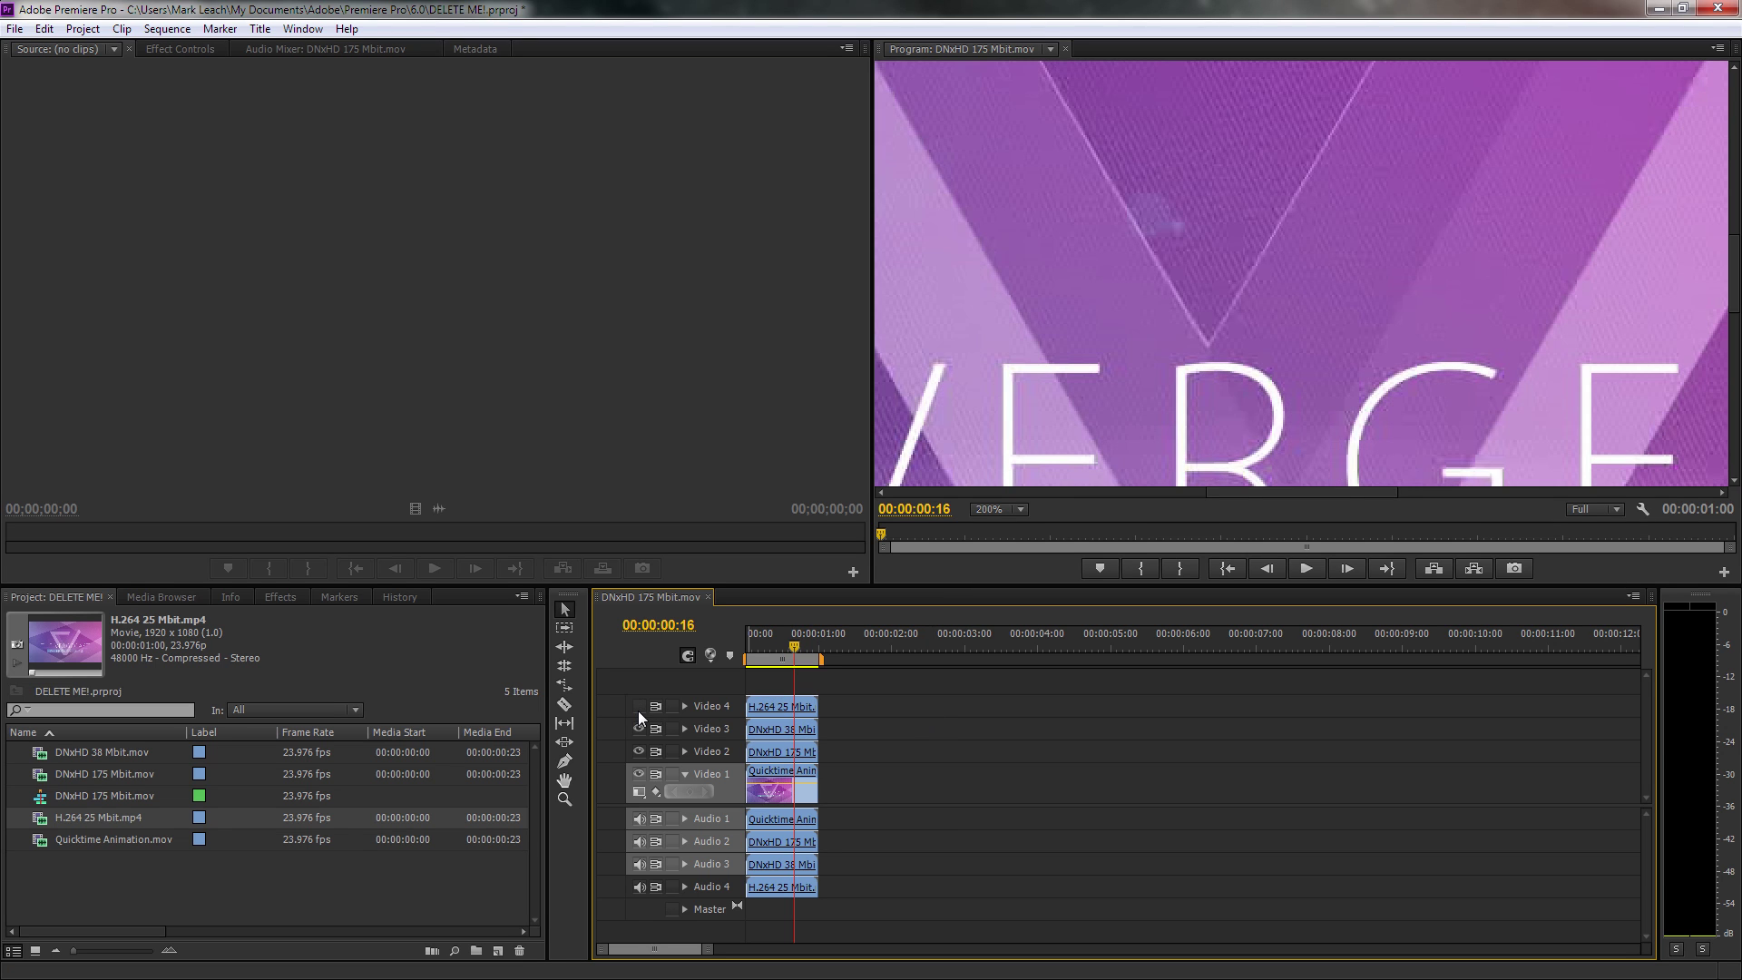
pyautogui.click(639, 707)
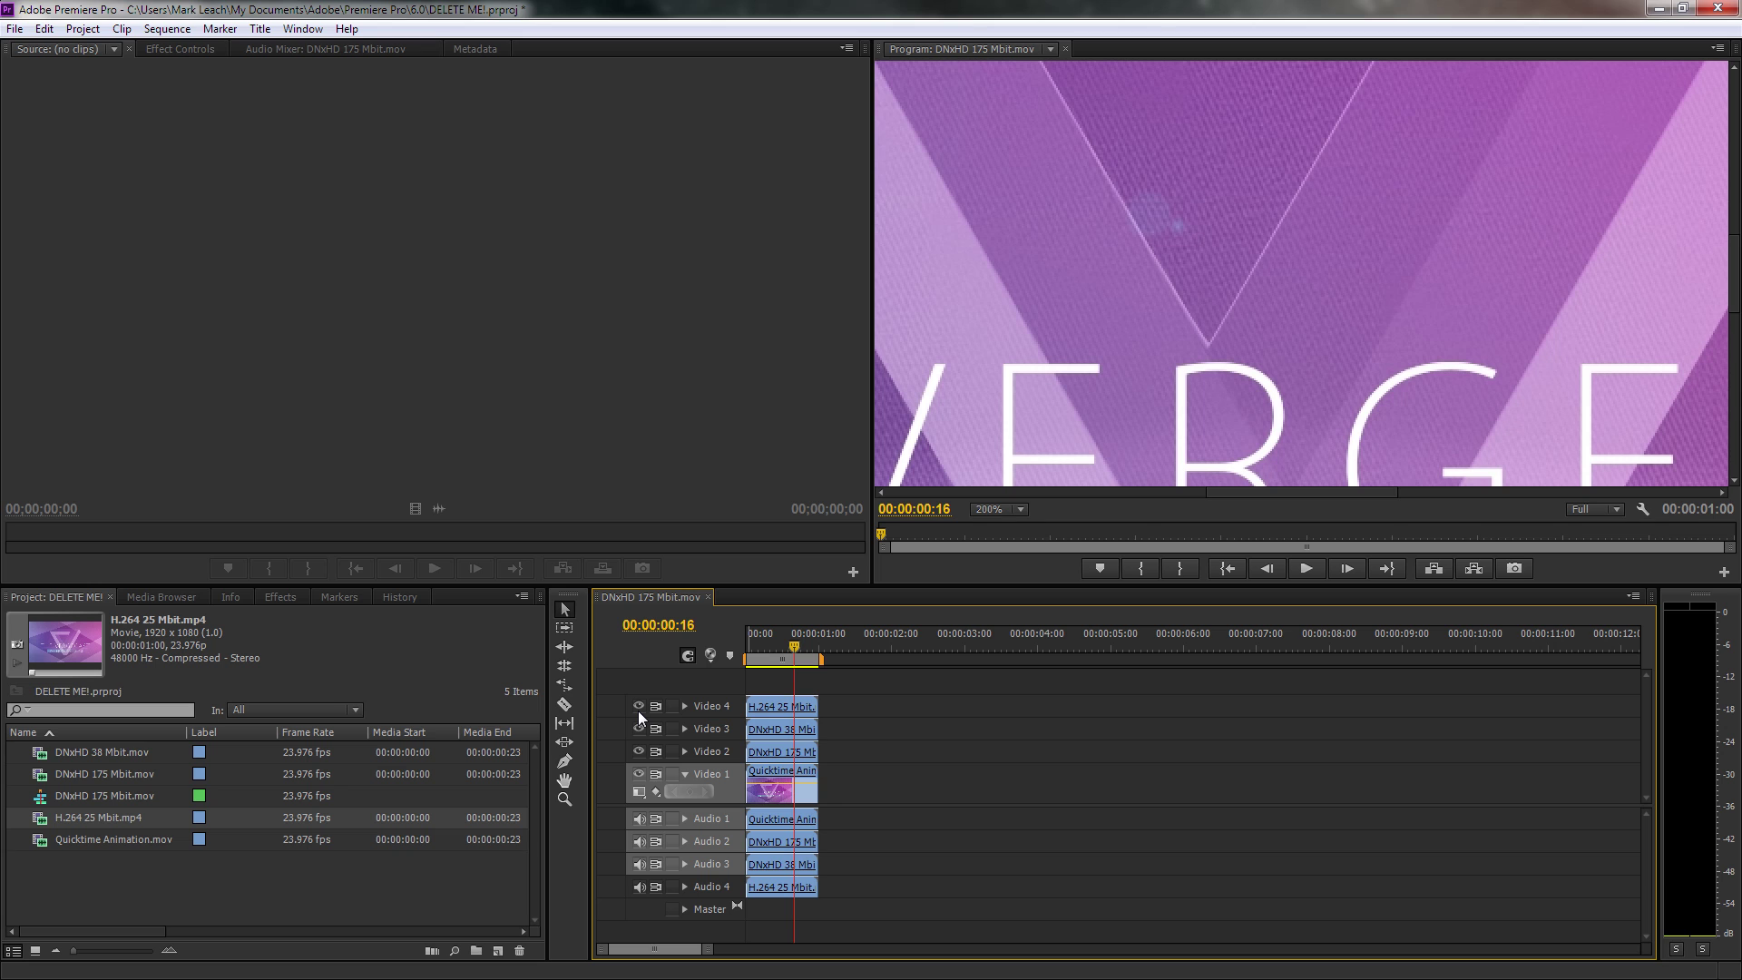
pyautogui.click(638, 707)
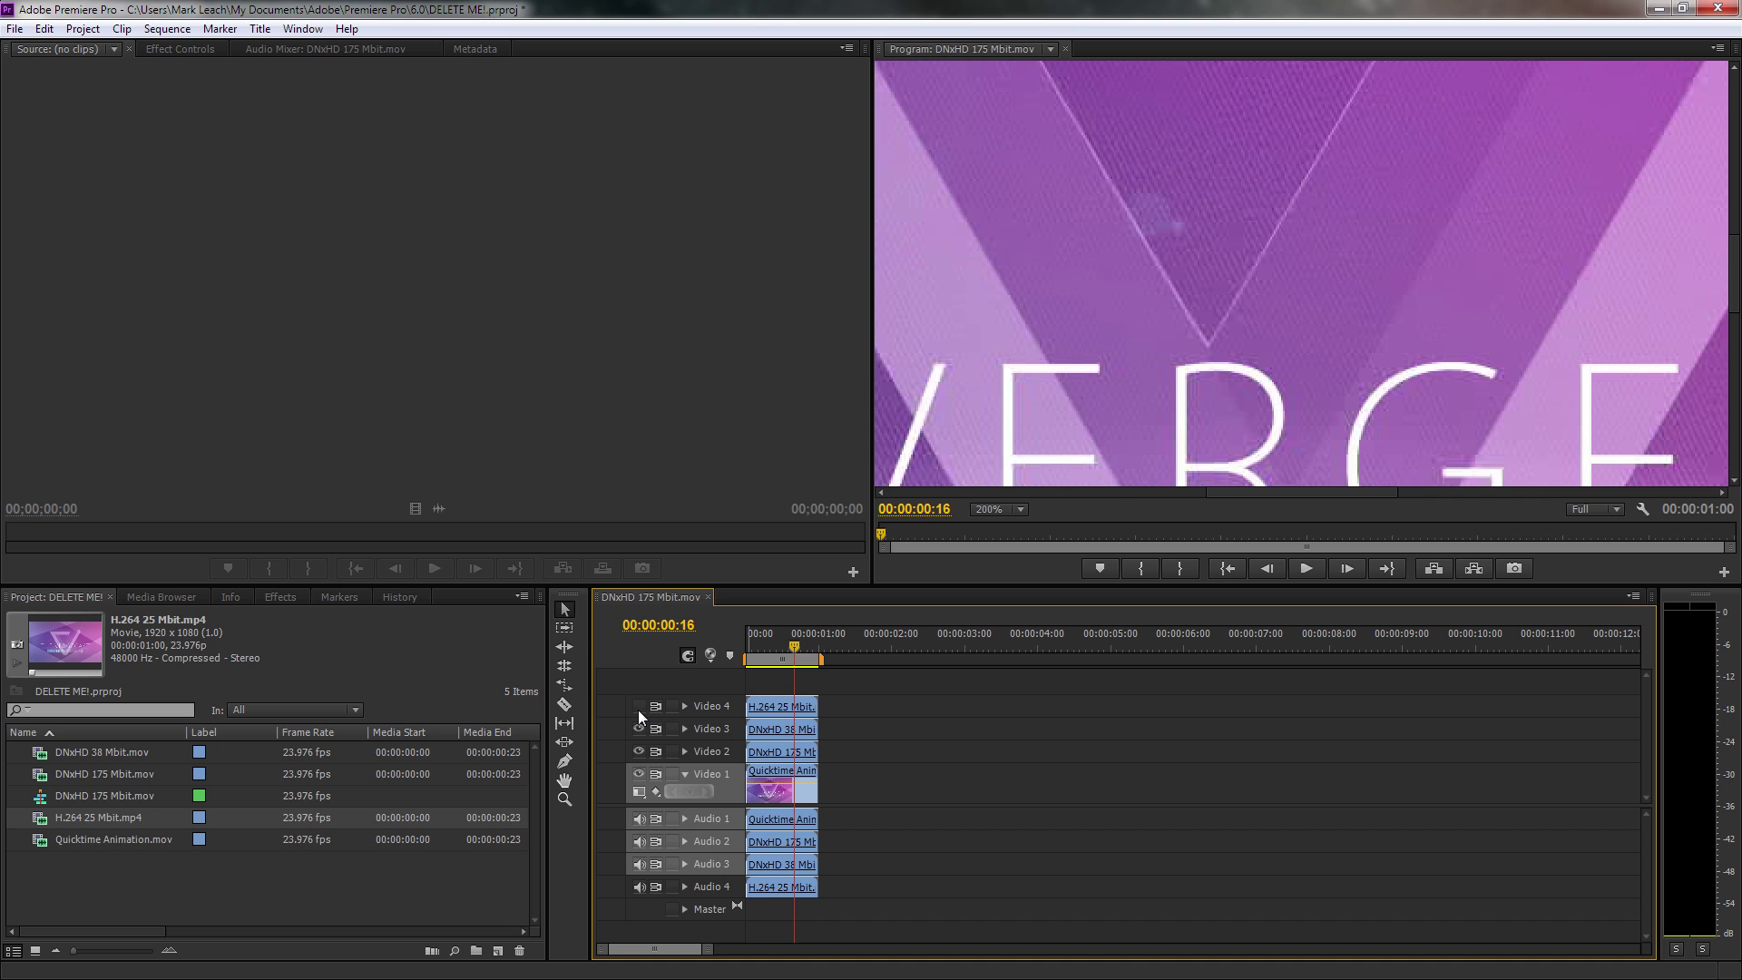
pyautogui.click(638, 707)
pyautogui.click(639, 707)
pyautogui.click(637, 710)
pyautogui.click(637, 709)
pyautogui.click(639, 705)
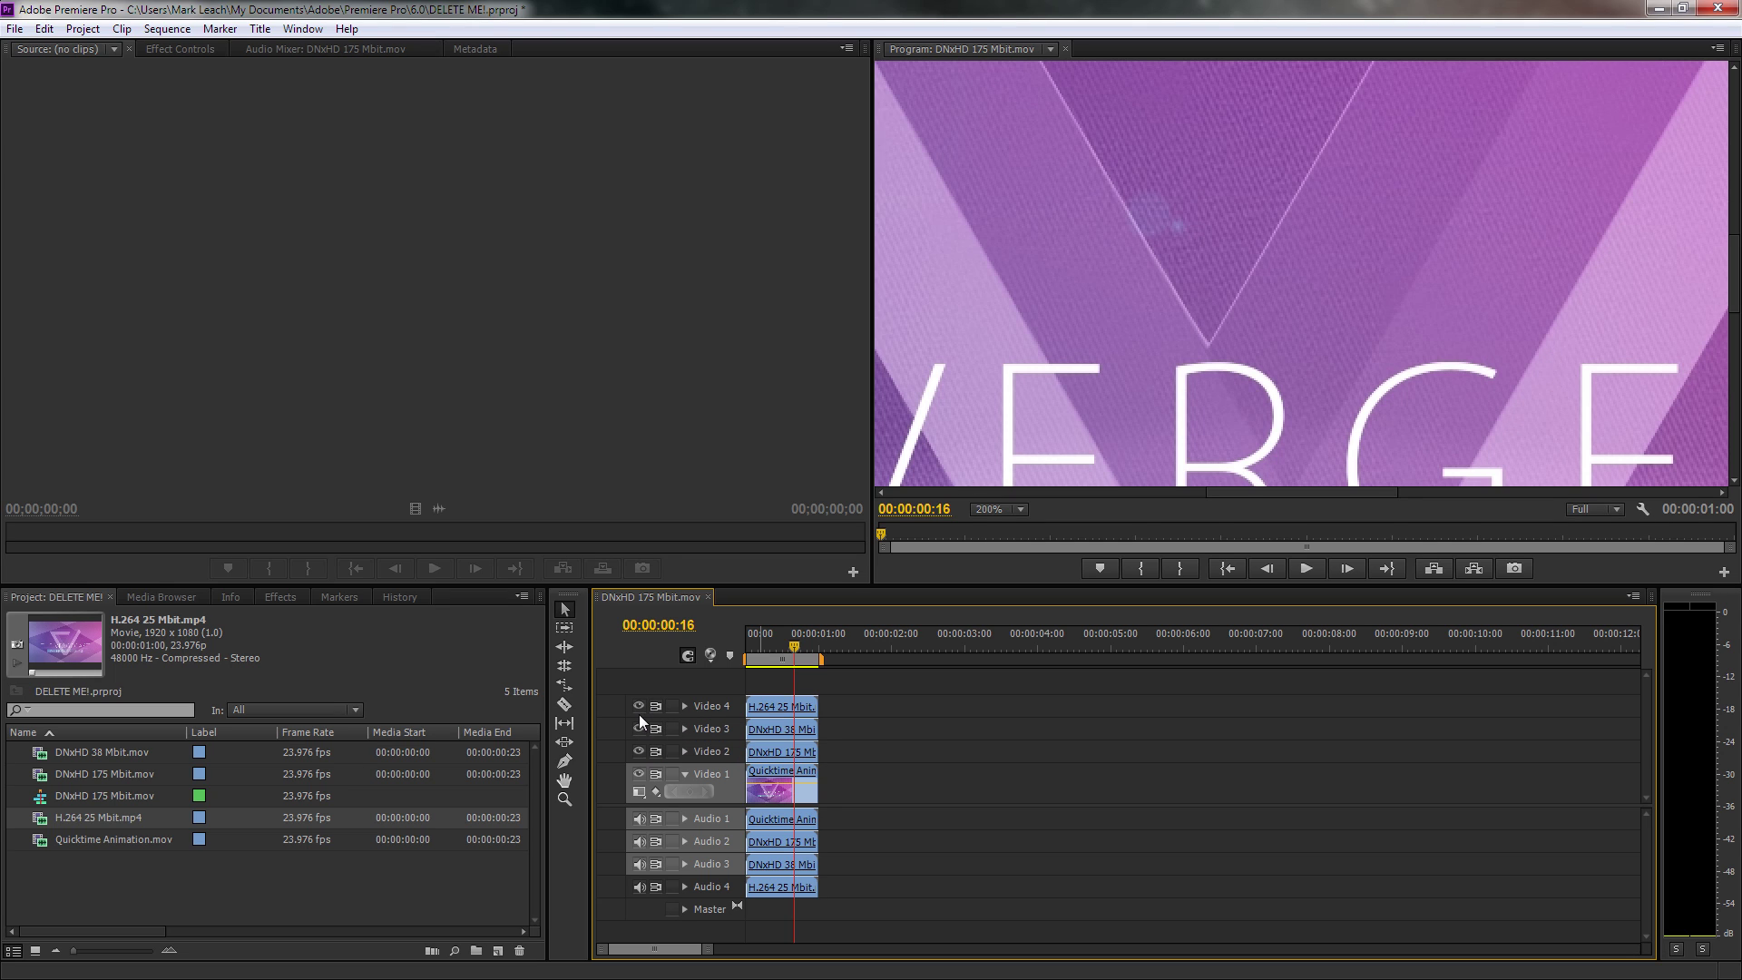
pyautogui.click(640, 707)
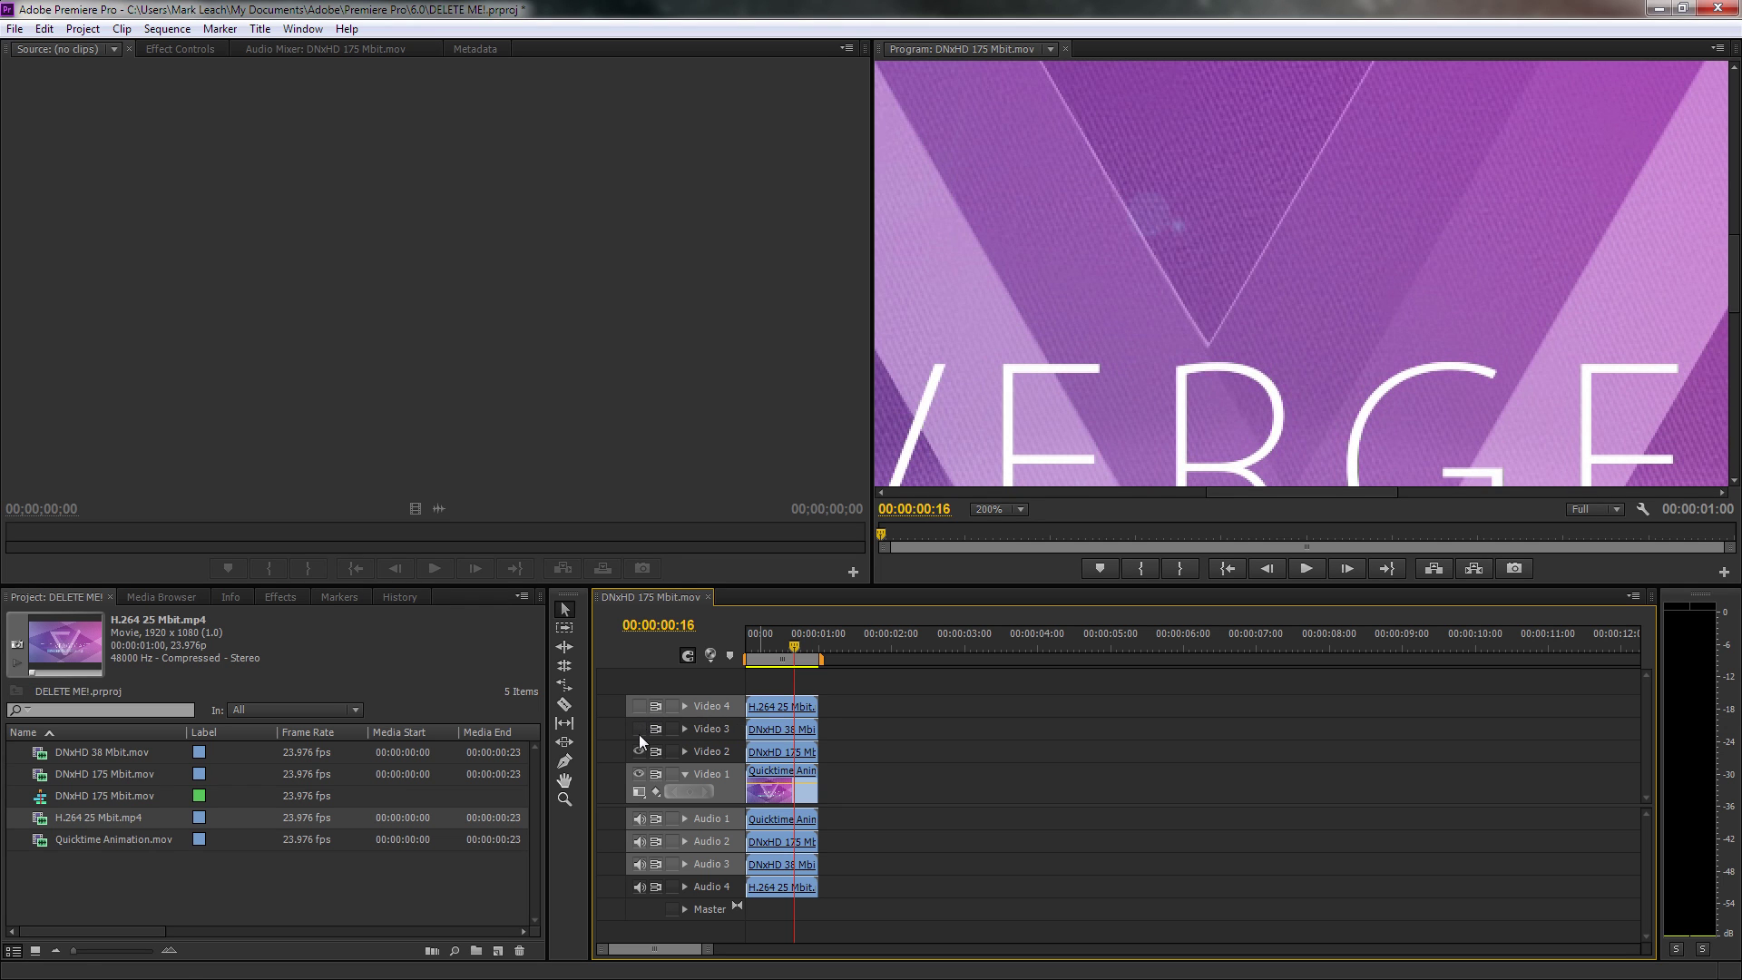
pyautogui.click(798, 752)
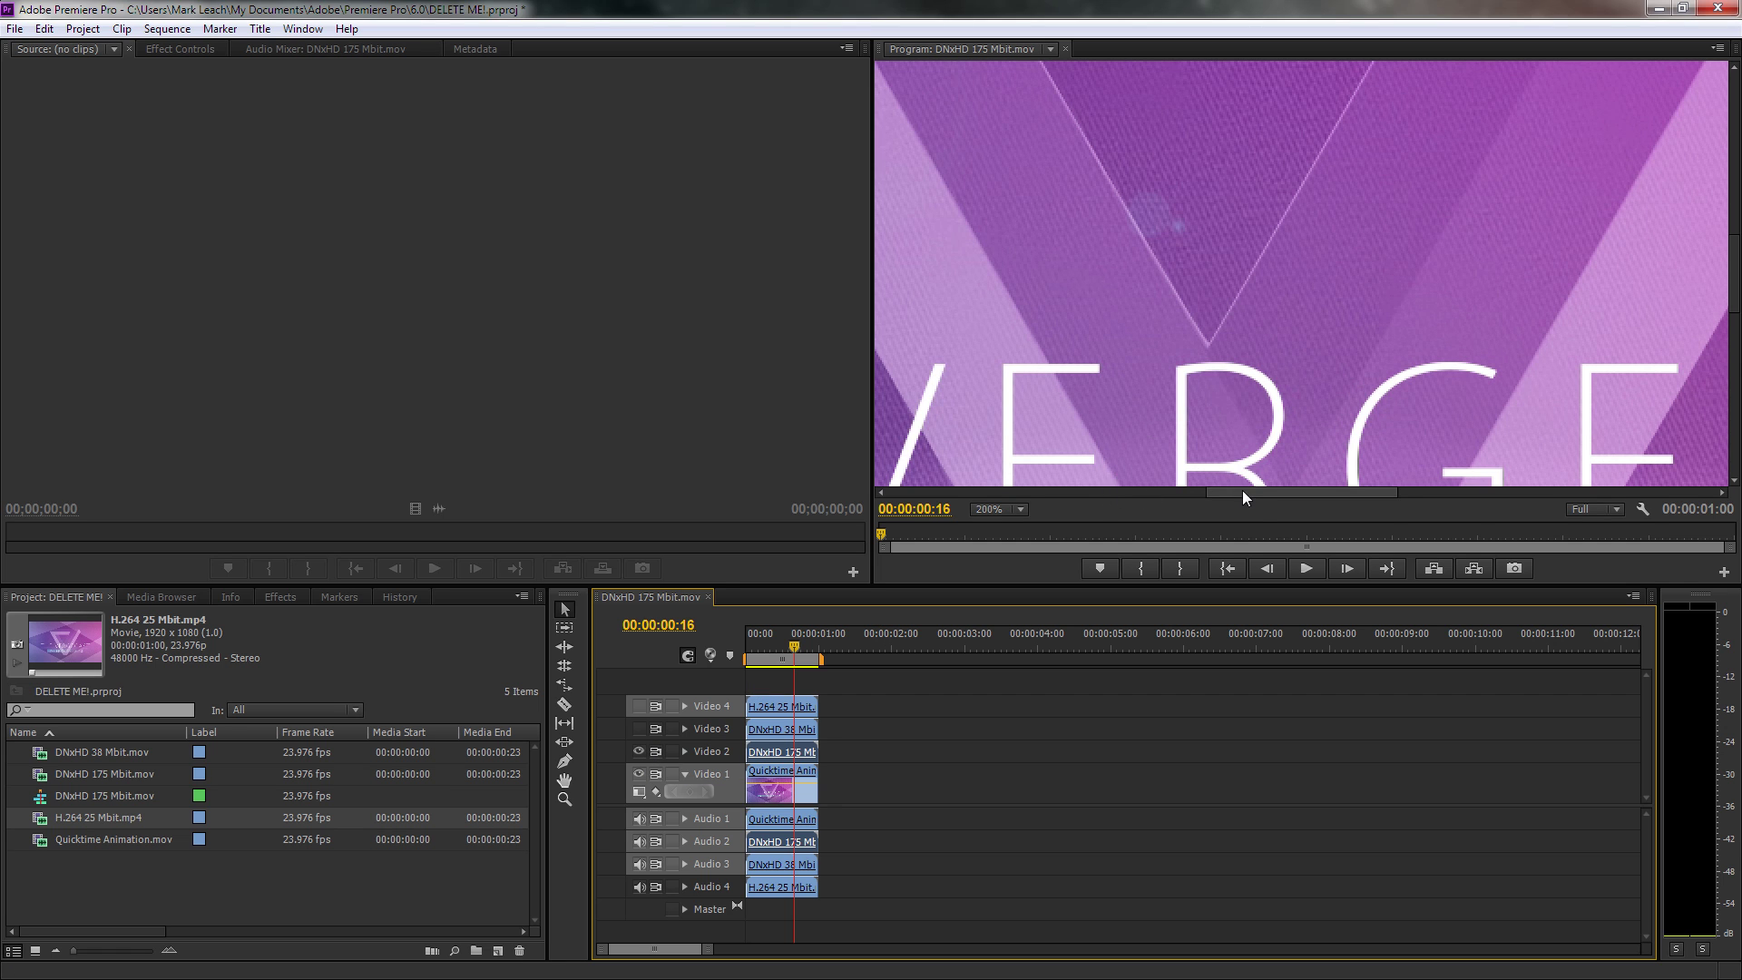
pyautogui.moveTo(1243, 490); pyautogui.dragTo(1036, 497)
# Step: Step back to frame 00:00:00:12 and toggle the DNxHD 175 Video 2 layer's visibility
pyautogui.press('Left')
pyautogui.press('Left')
pyautogui.press('Left')
pyautogui.press('Left')
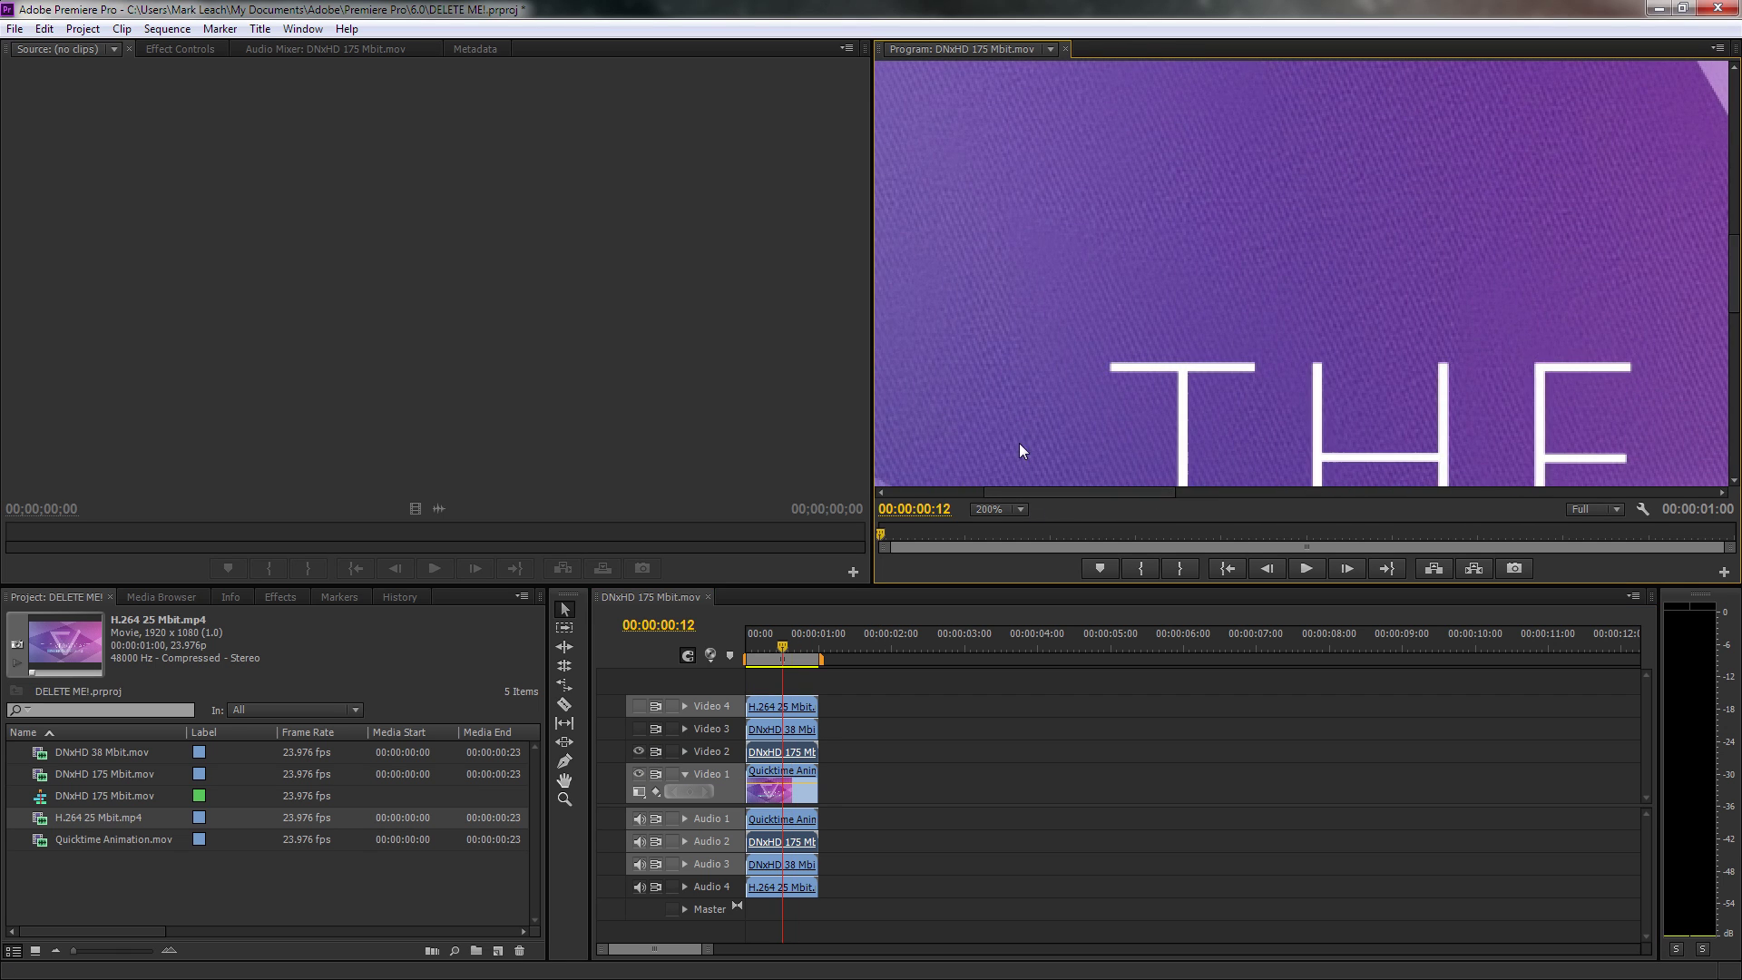
pyautogui.click(638, 752)
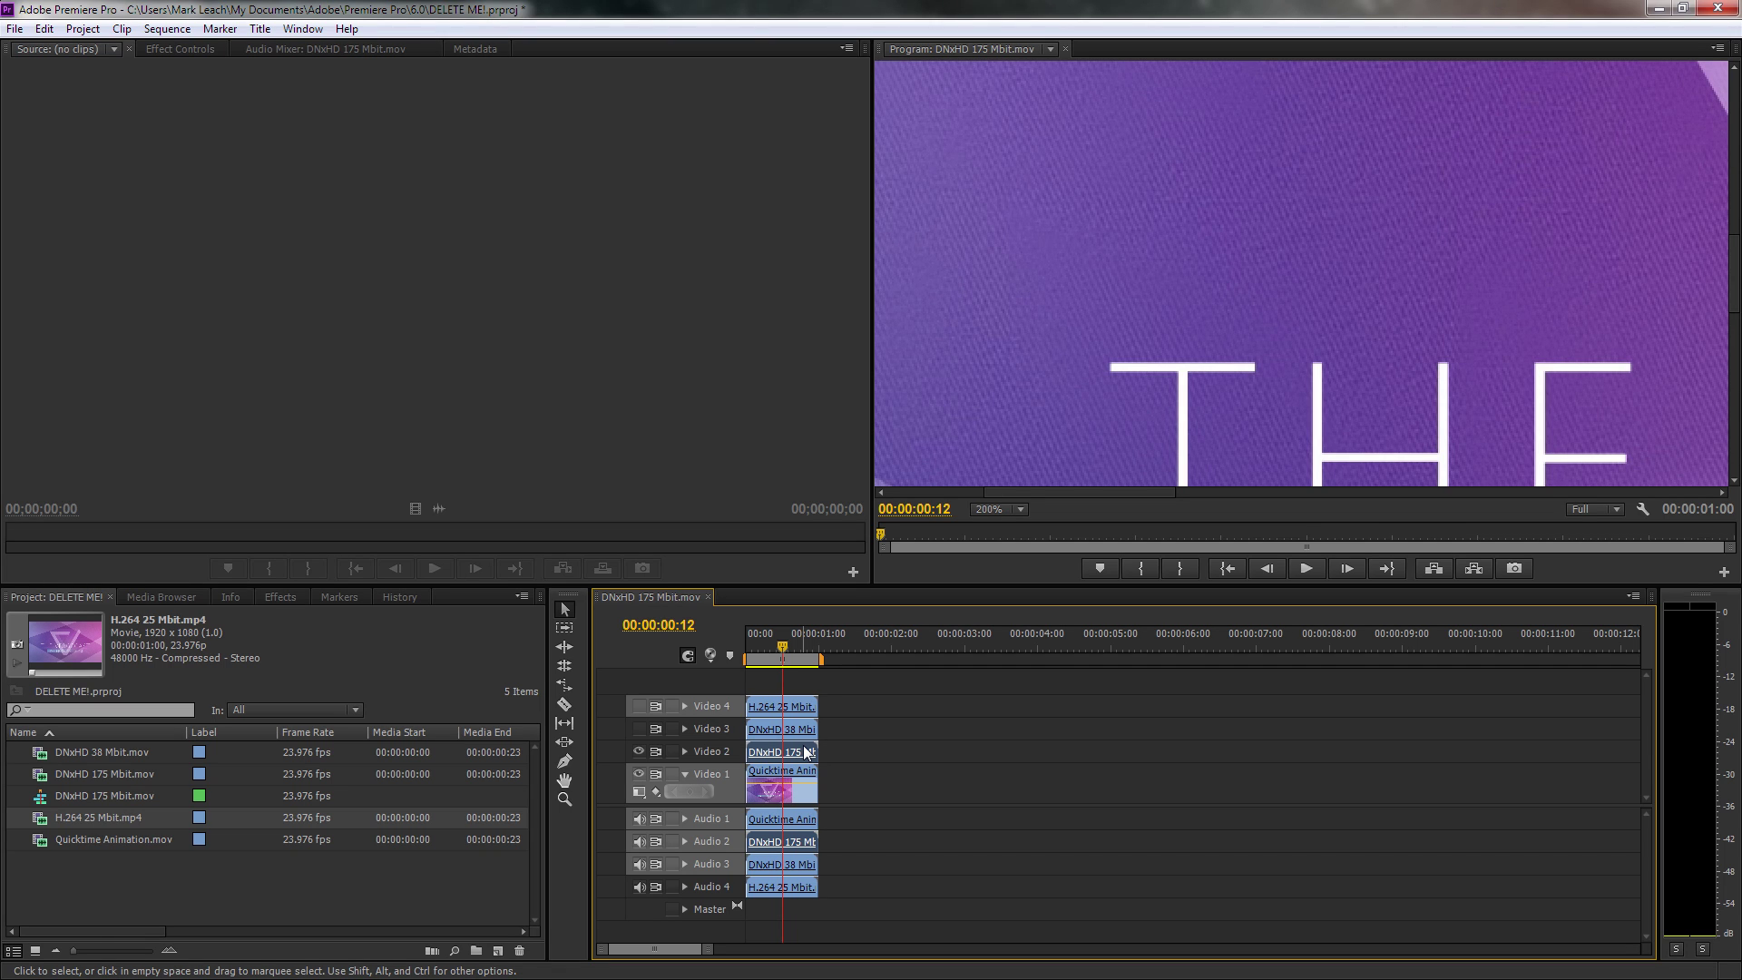
# Step: Save the project with Ctrl+S, then inspect the clips on Video 3, 4 and 1 and deselect all
pyautogui.hotkey('ctrl', 's')
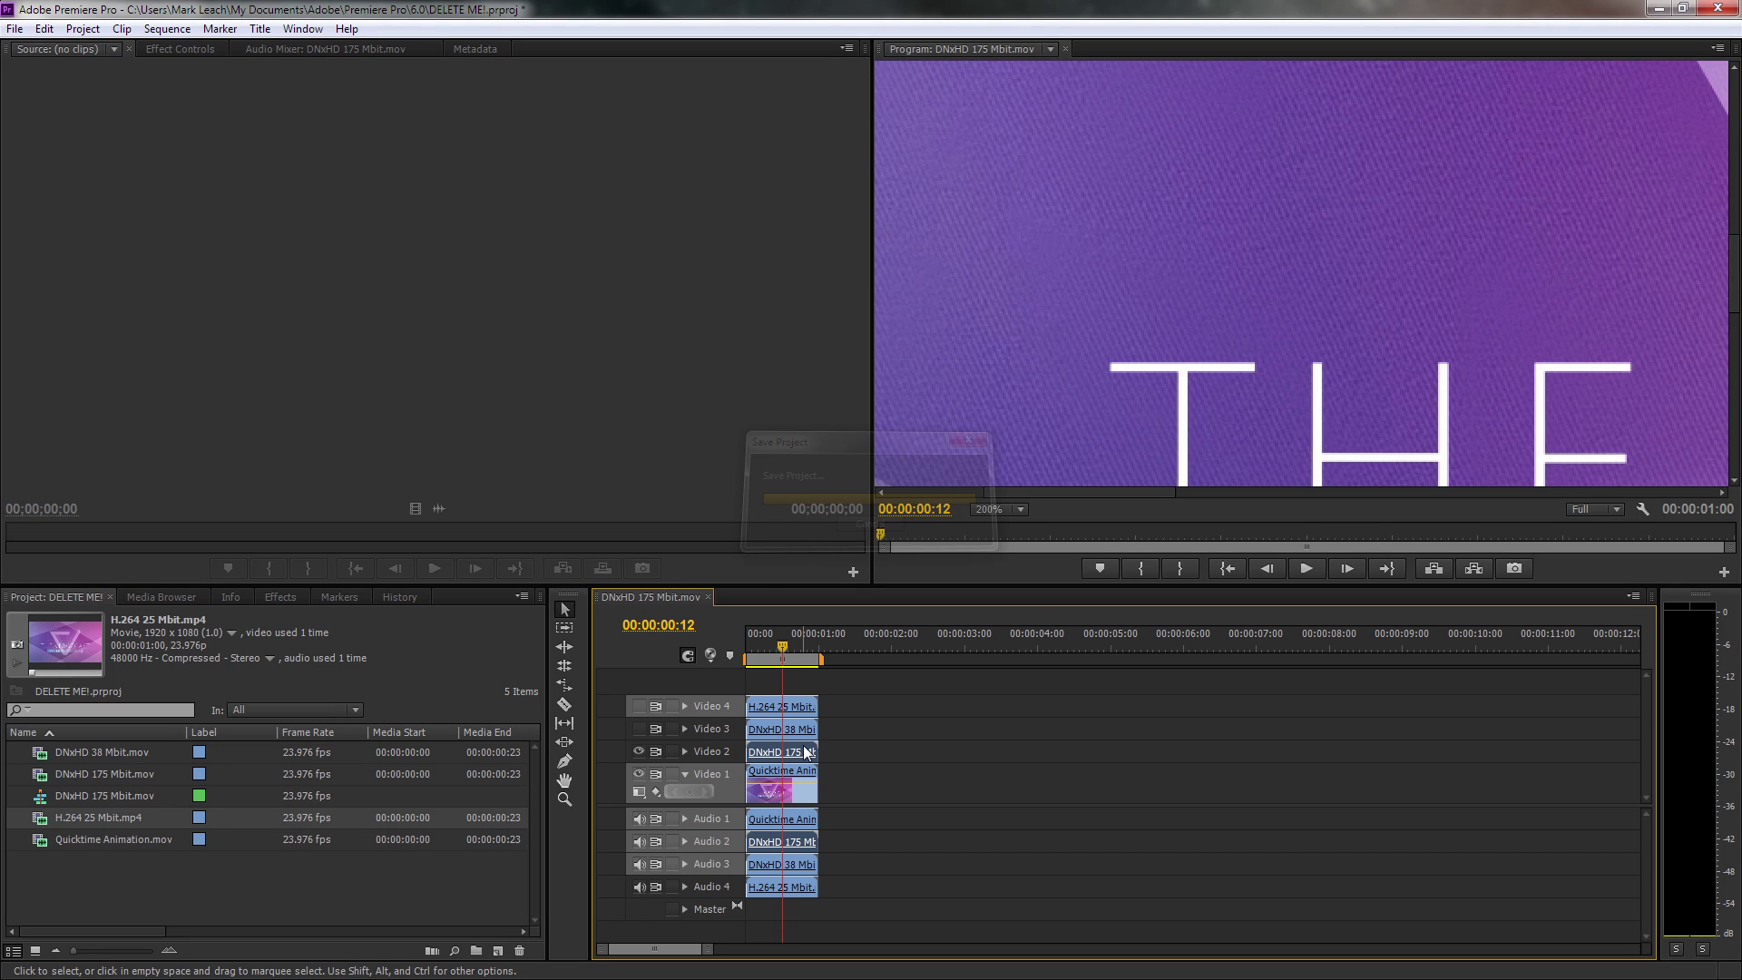
pyautogui.click(794, 737)
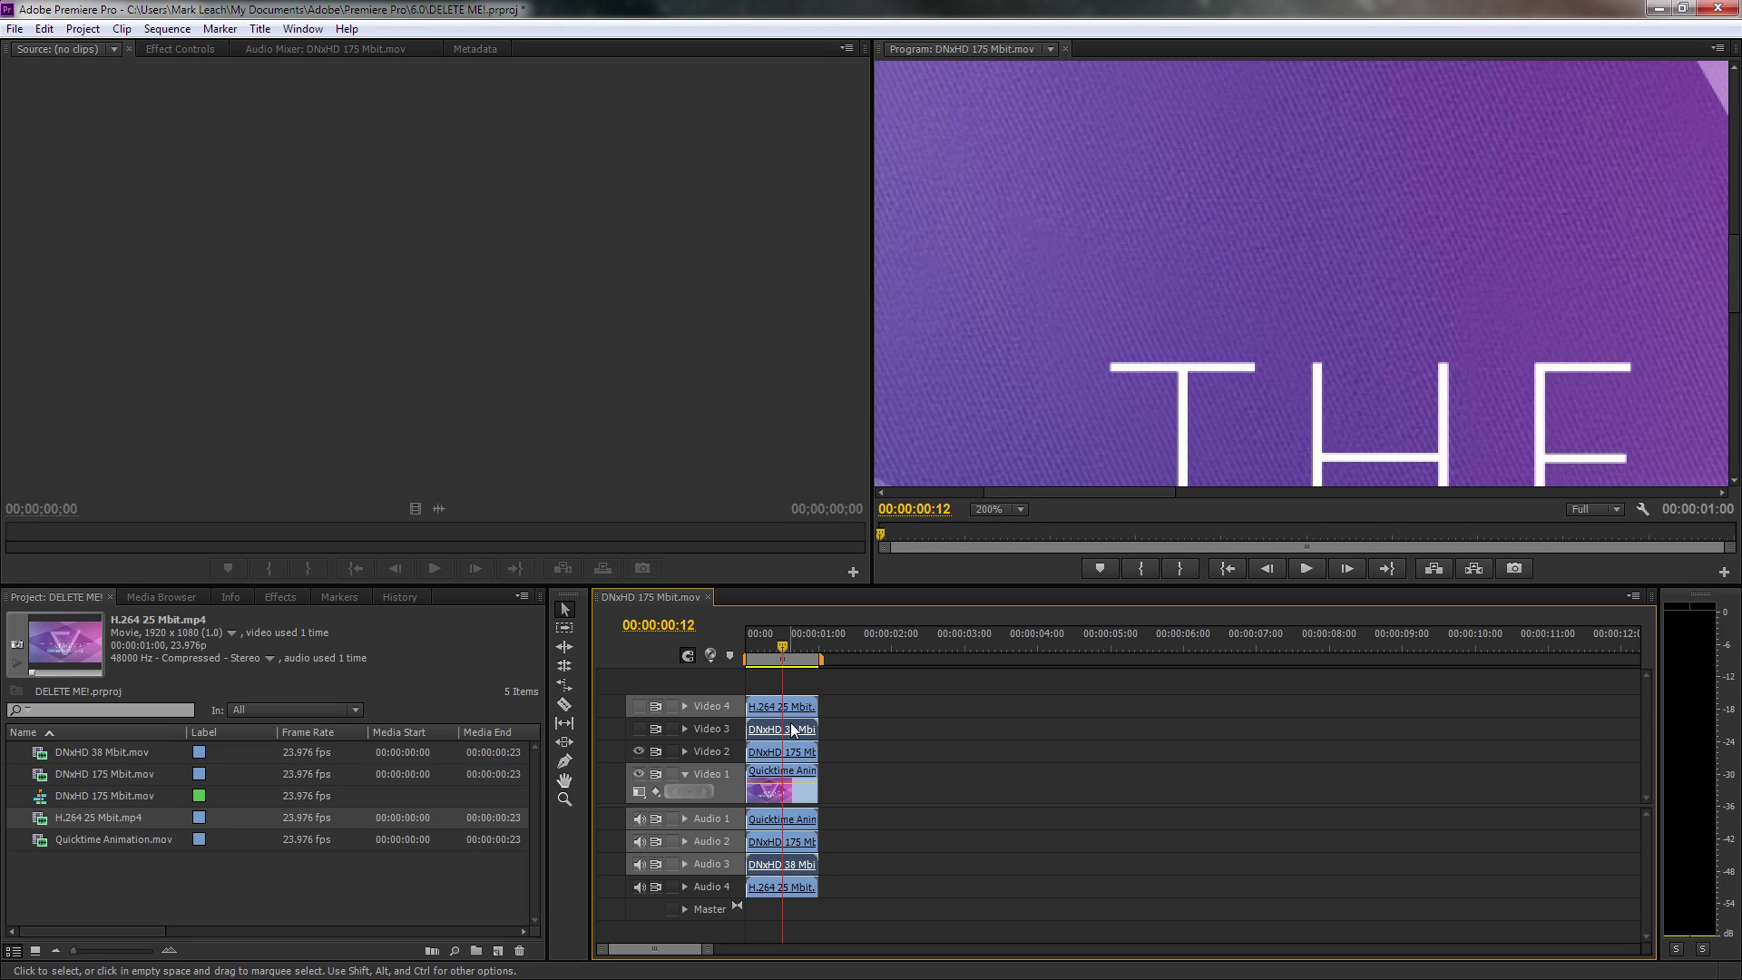
pyautogui.click(786, 710)
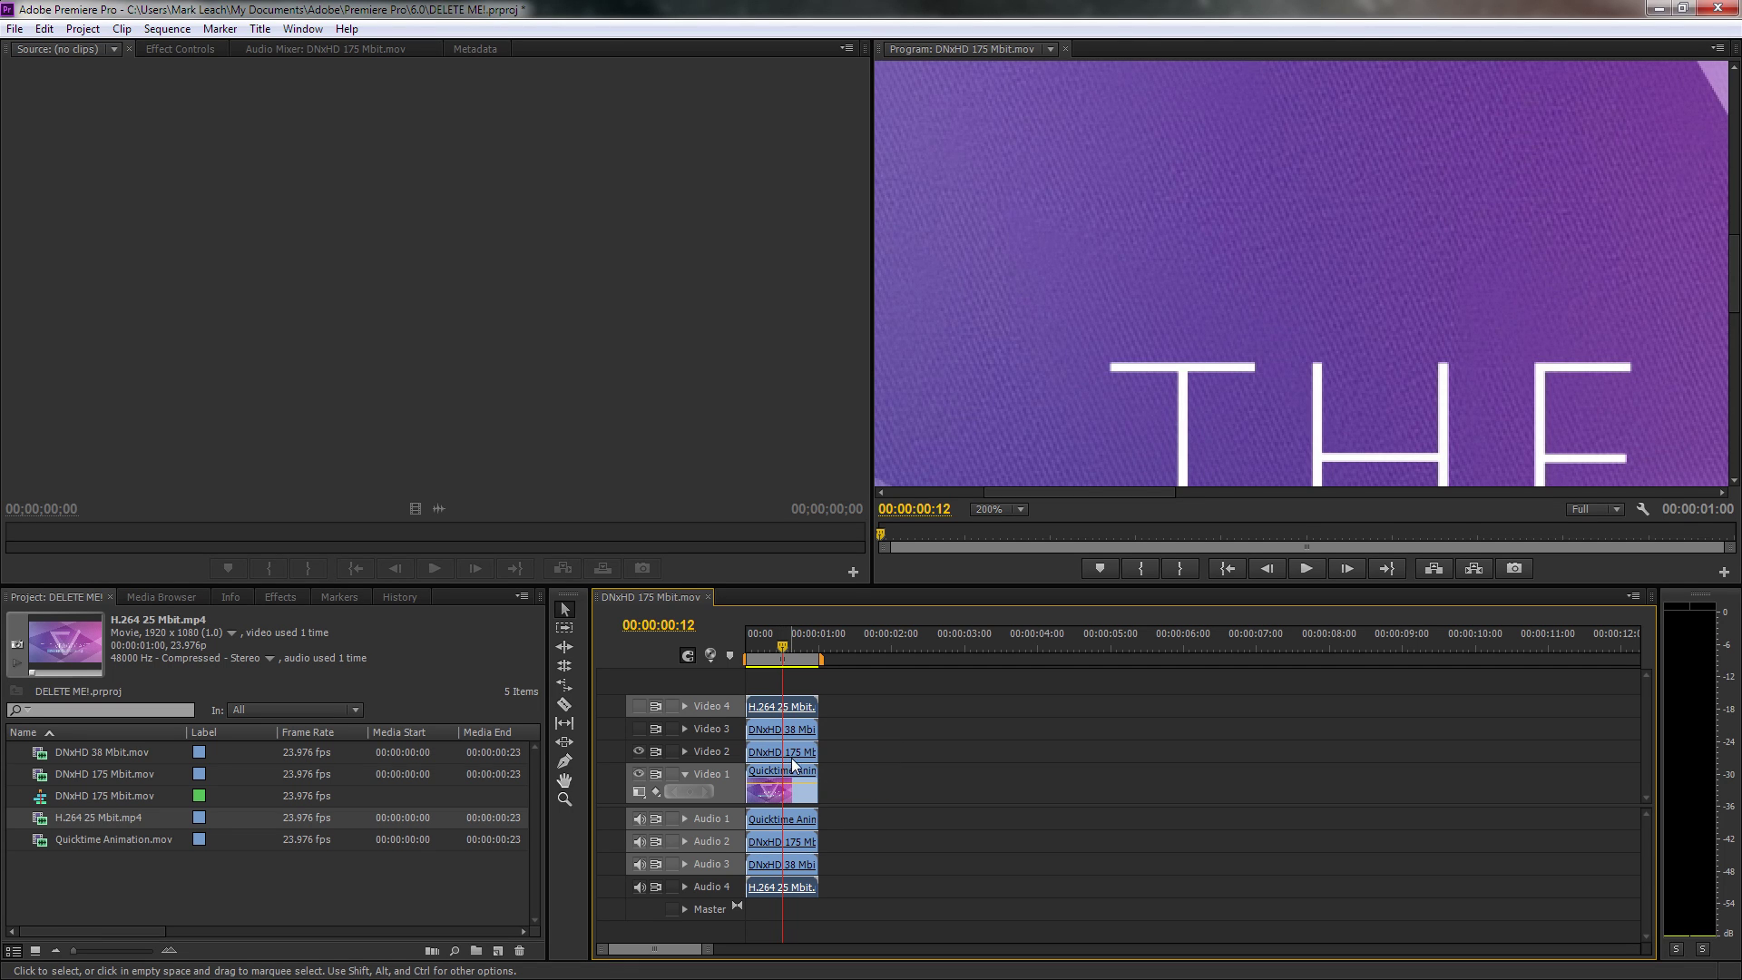
pyautogui.click(795, 767)
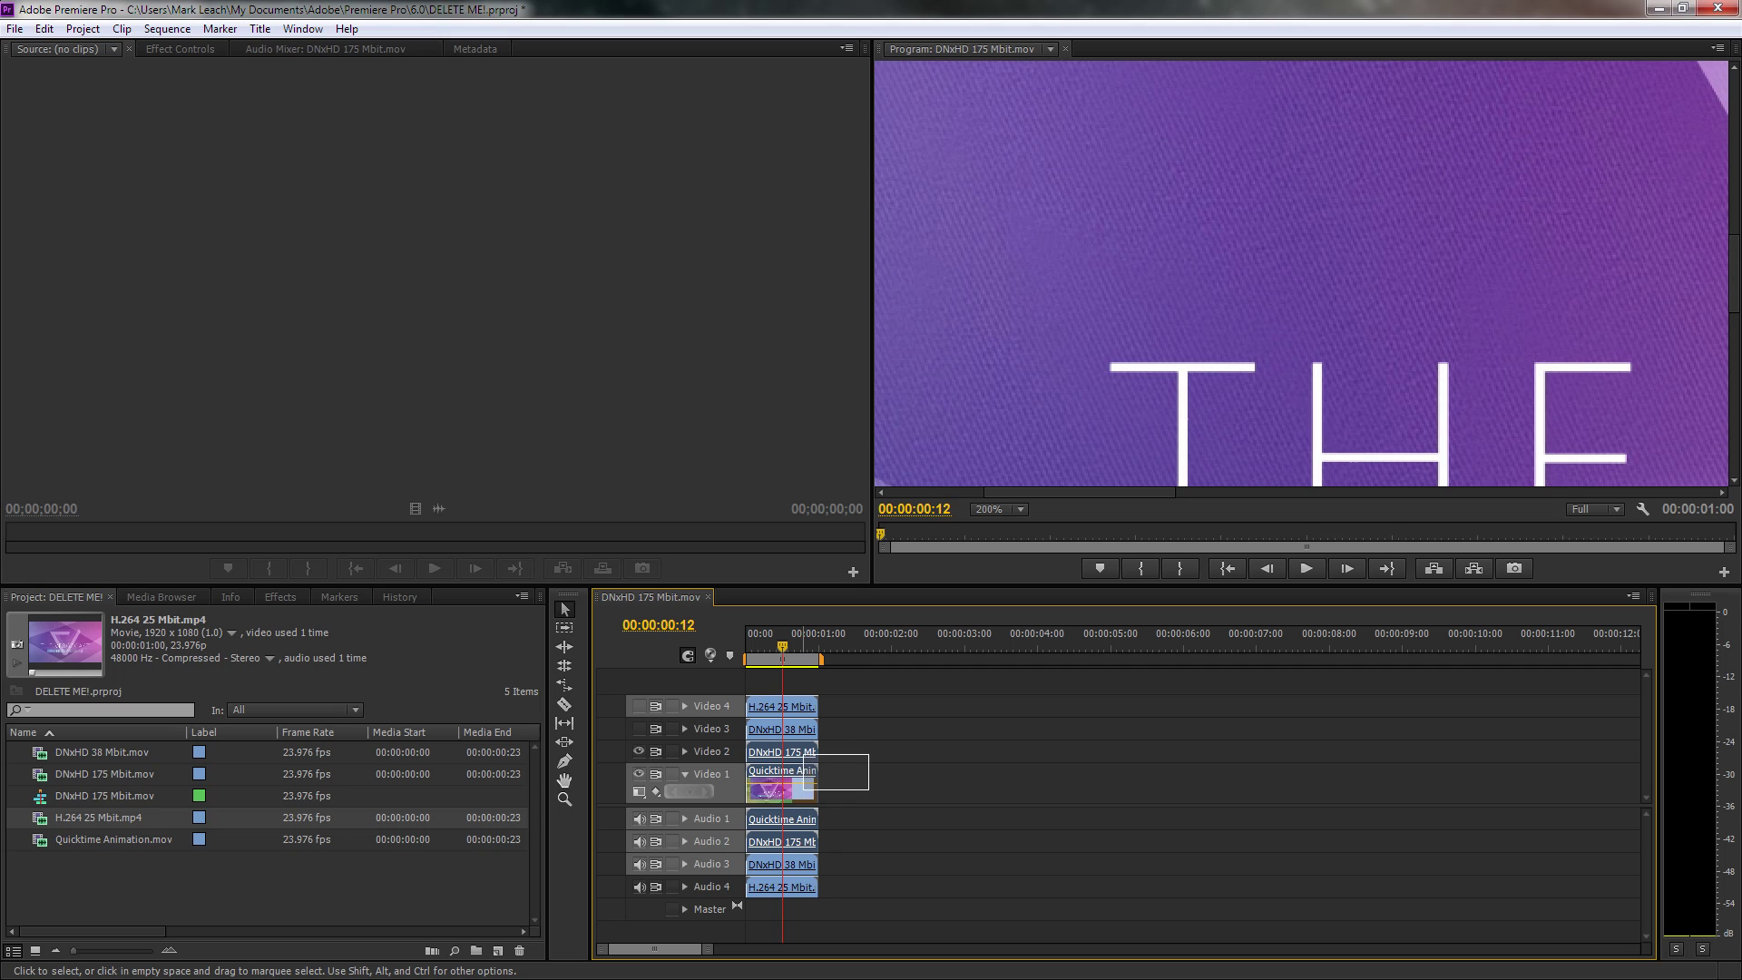
pyautogui.click(805, 795)
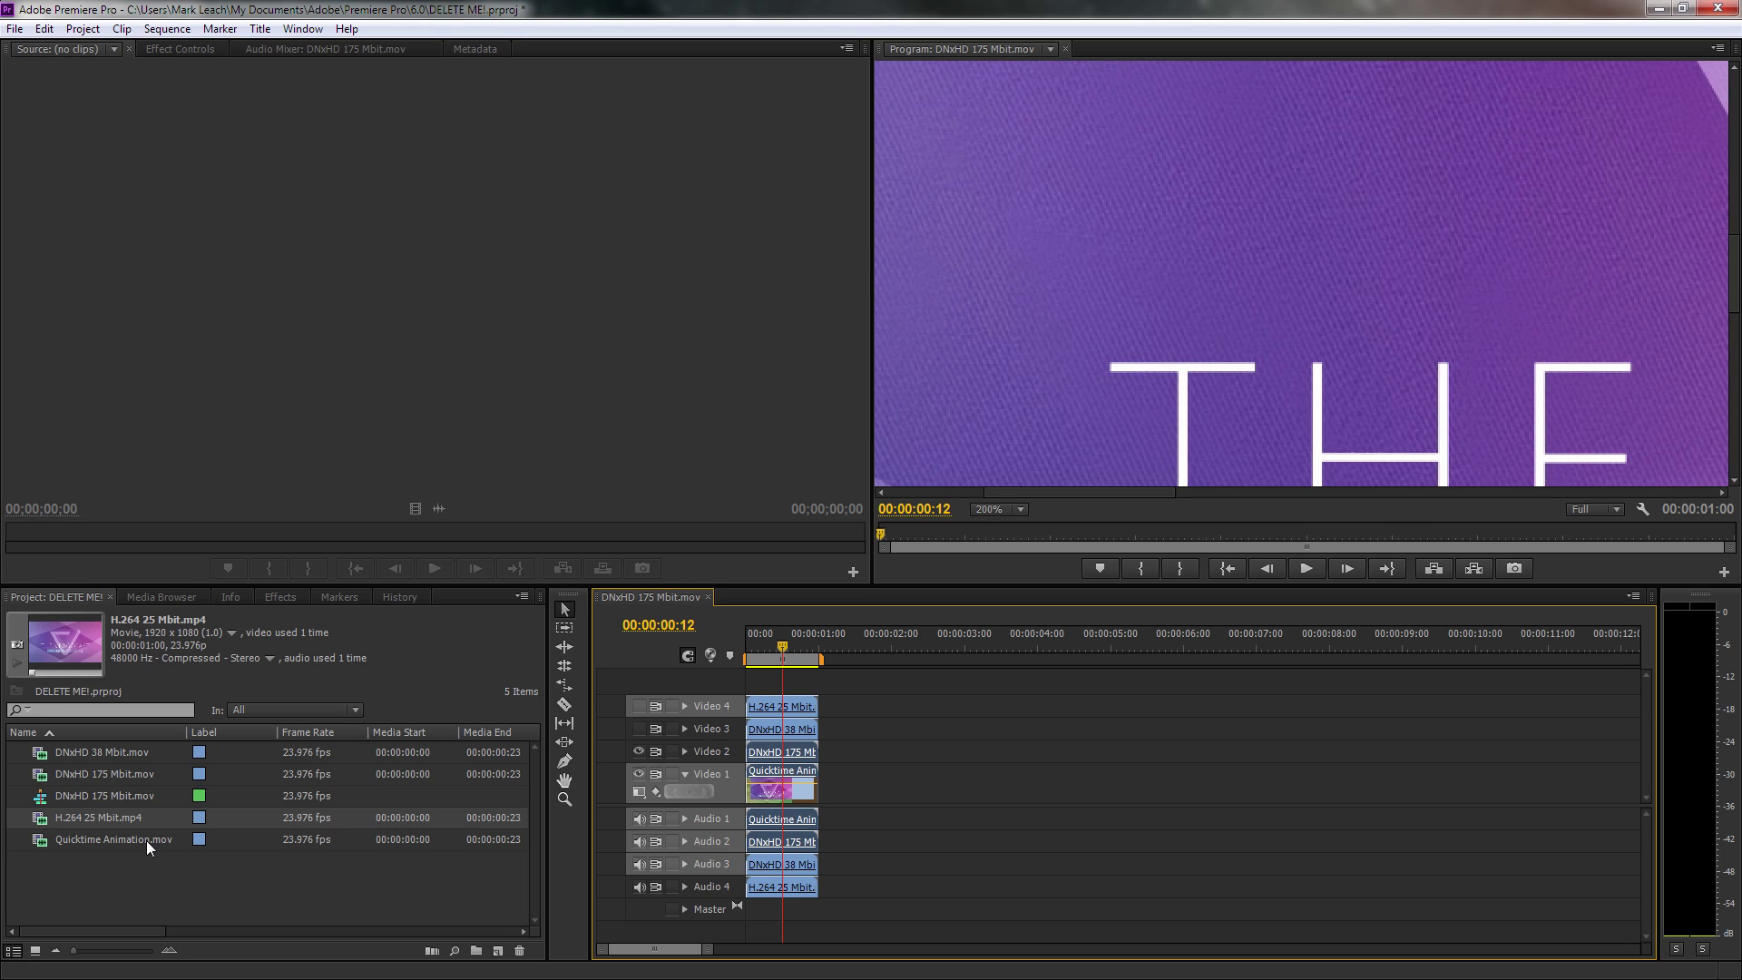
pyautogui.click(394, 858)
pyautogui.click(1036, 852)
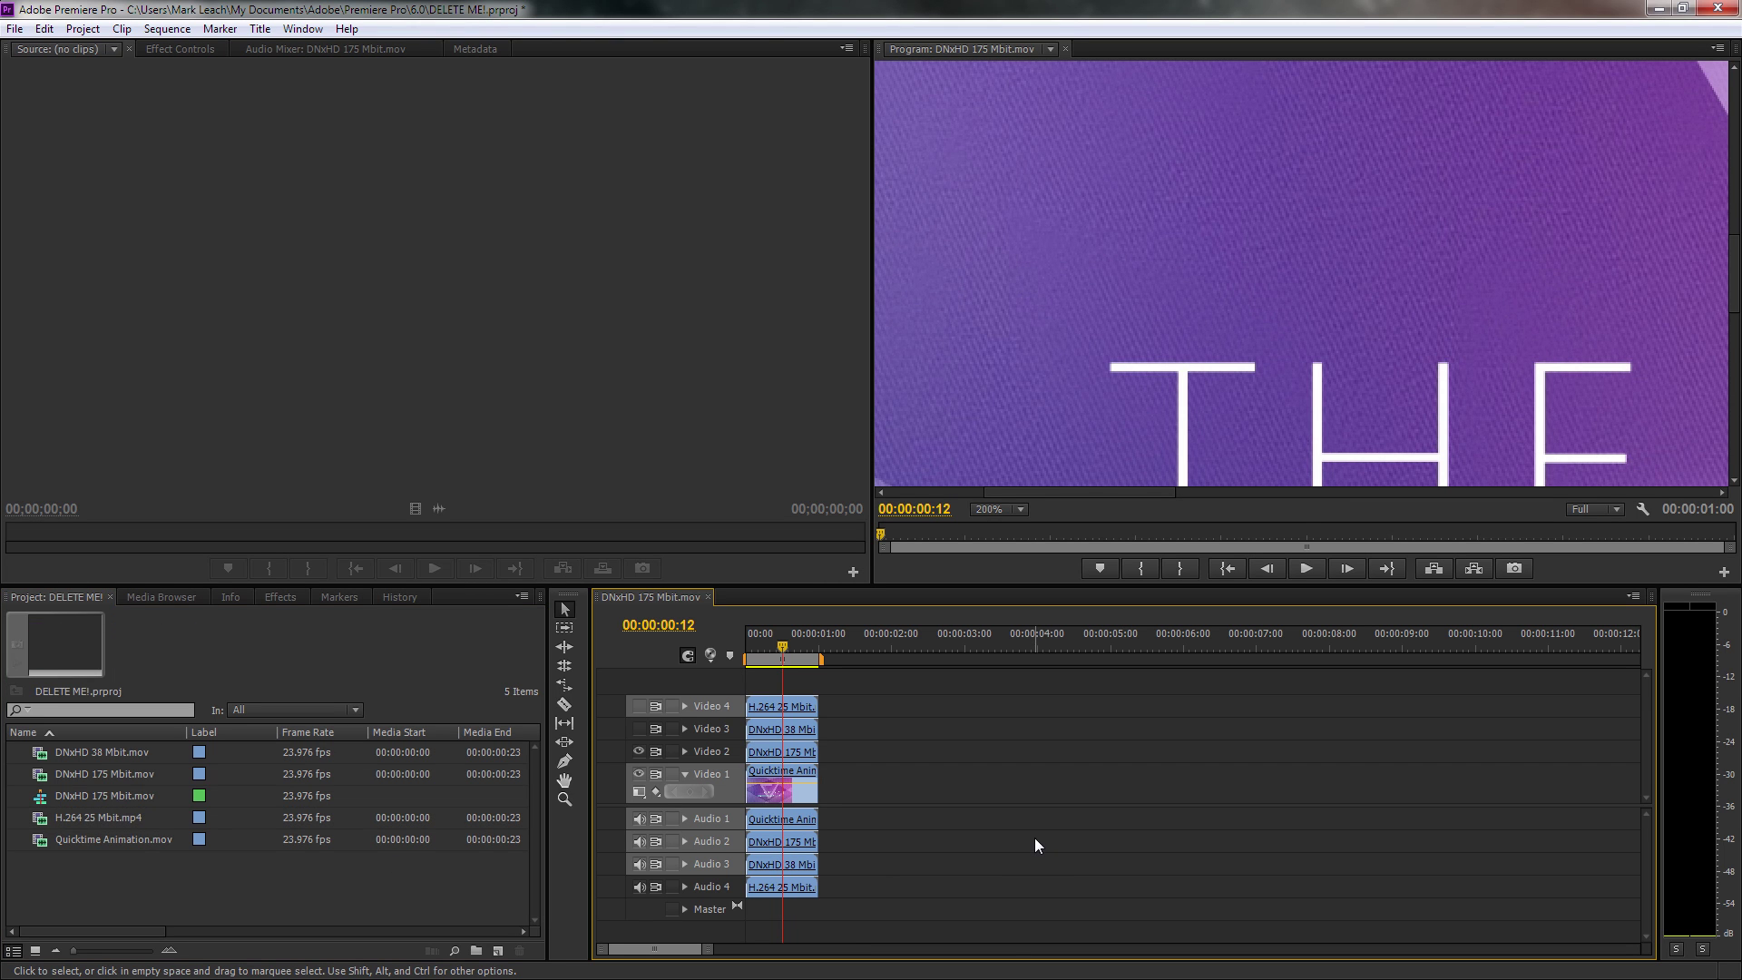